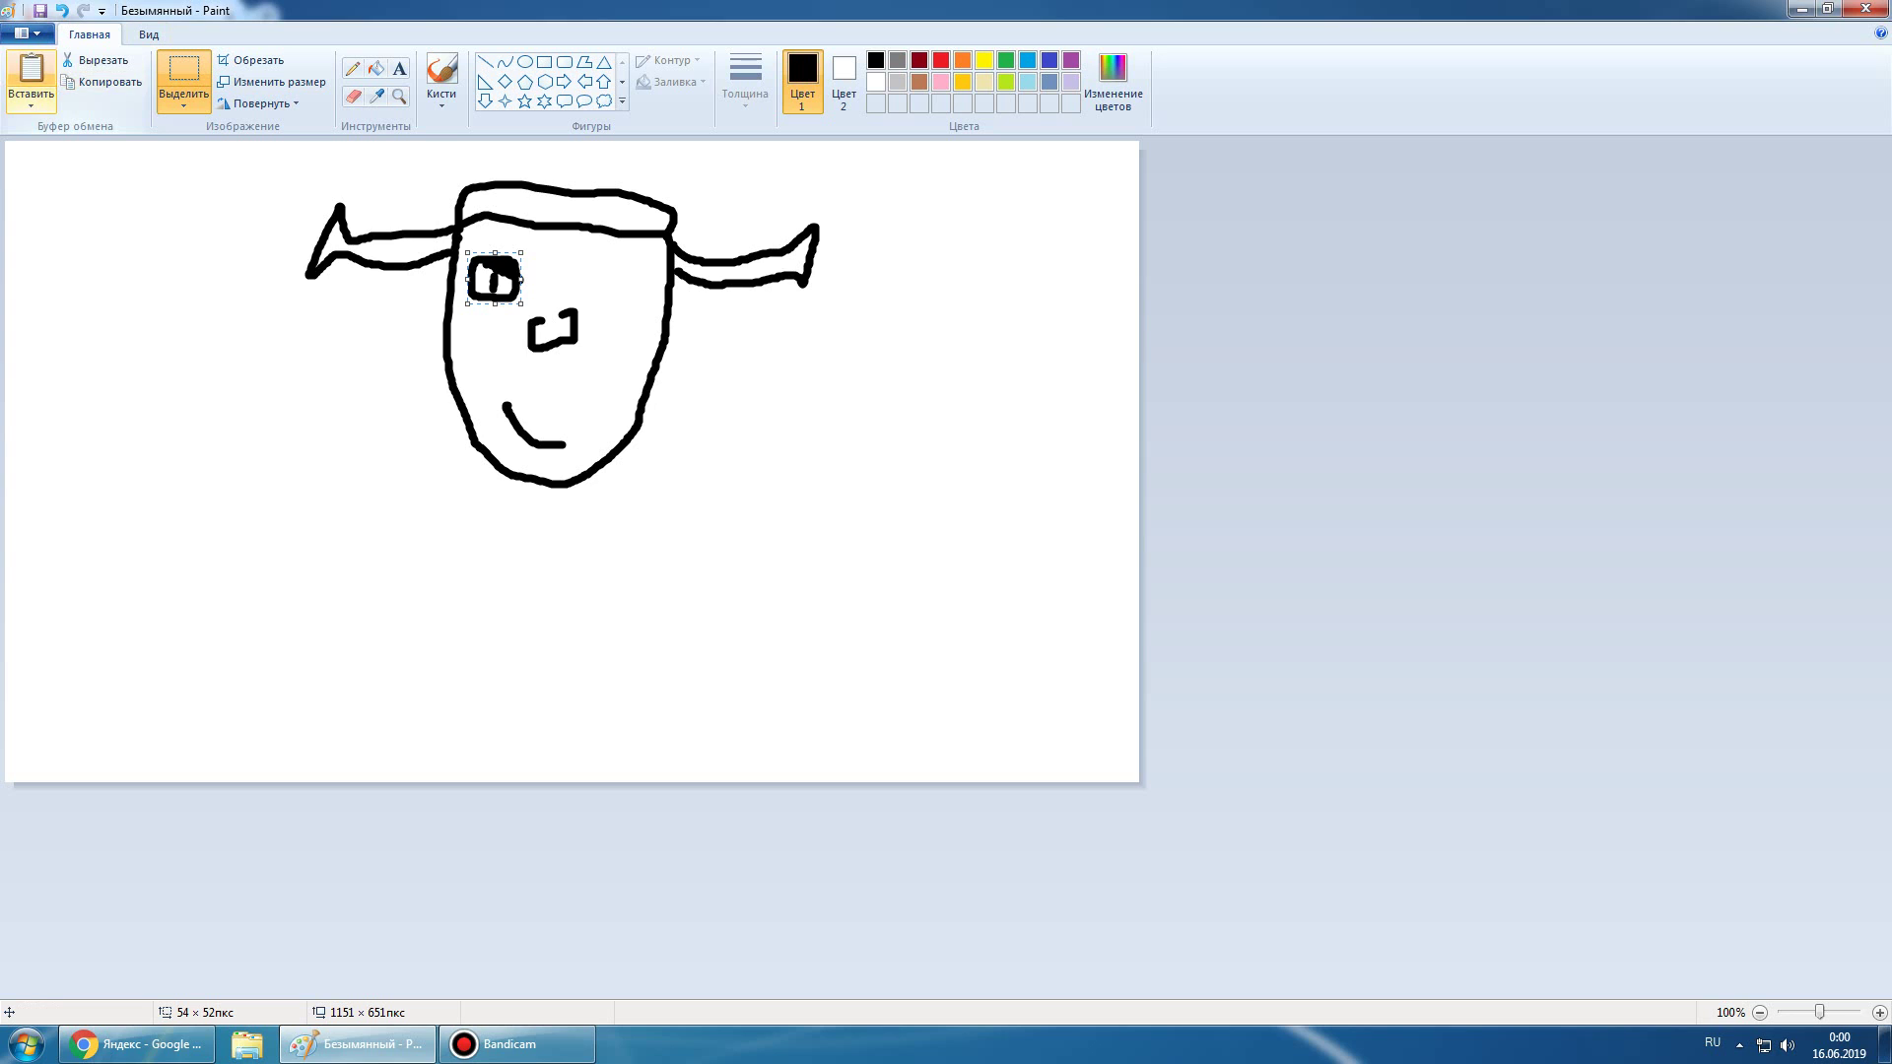
# Paste a copy of the eye, place it on the other side of the face, and have the antivirus alert's file cleaned
pyautogui.click(31, 73)
pyautogui.moveTo(22, 164); pyautogui.dragTo(618, 277)
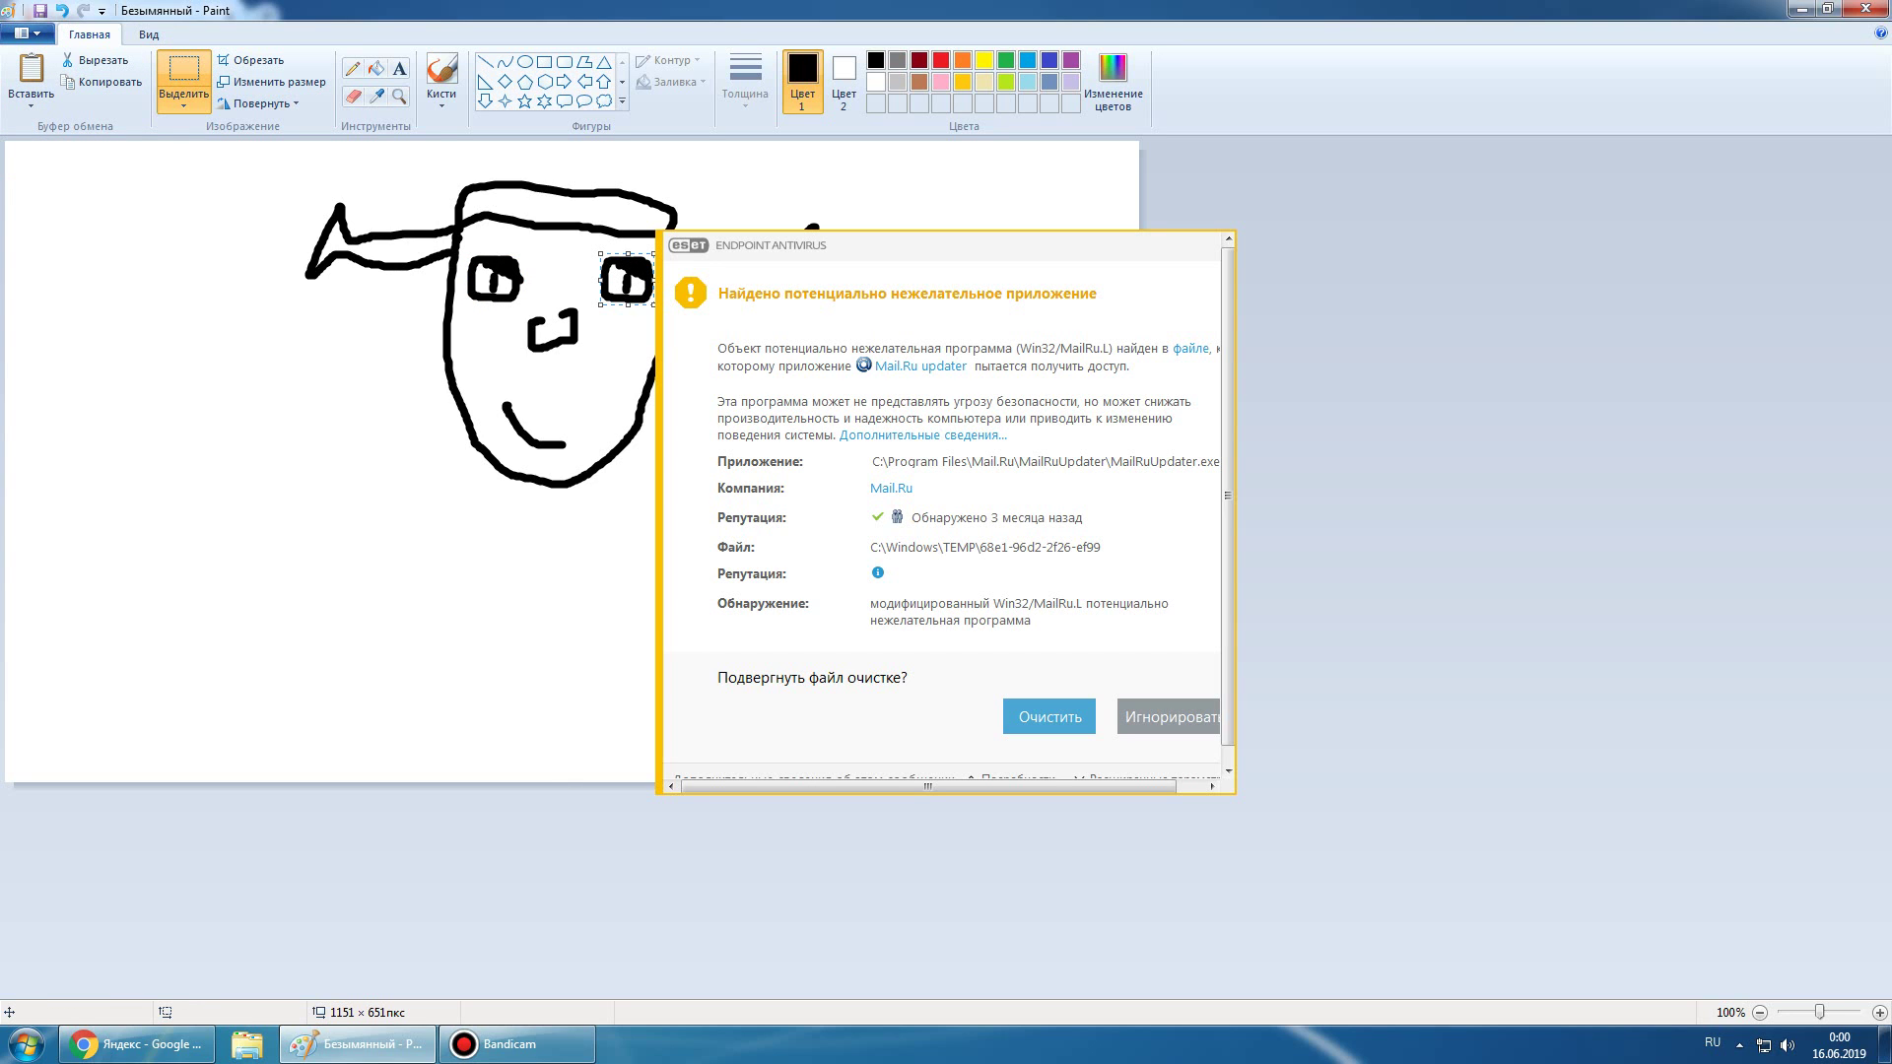
pyautogui.click(1050, 716)
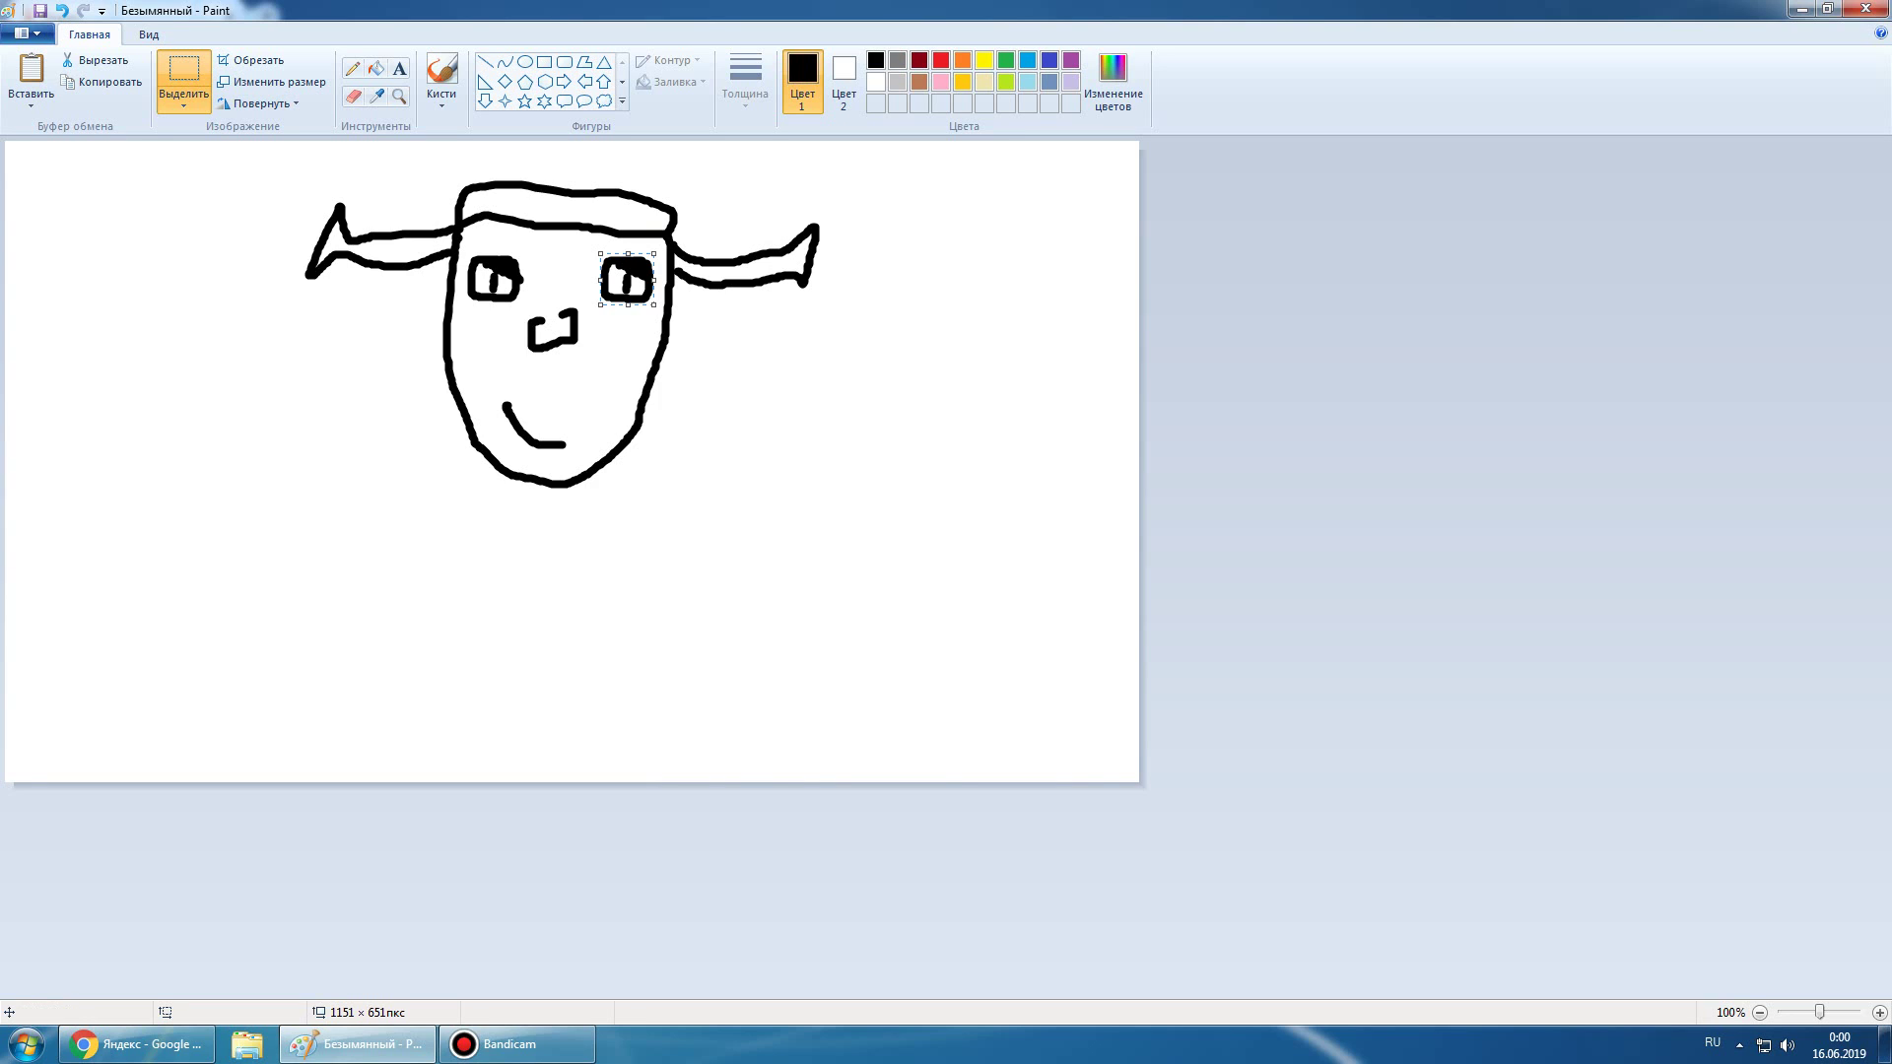
# Dot two black nostrils inside the nose with the brush and fill the face with green
pyautogui.click(441, 71)
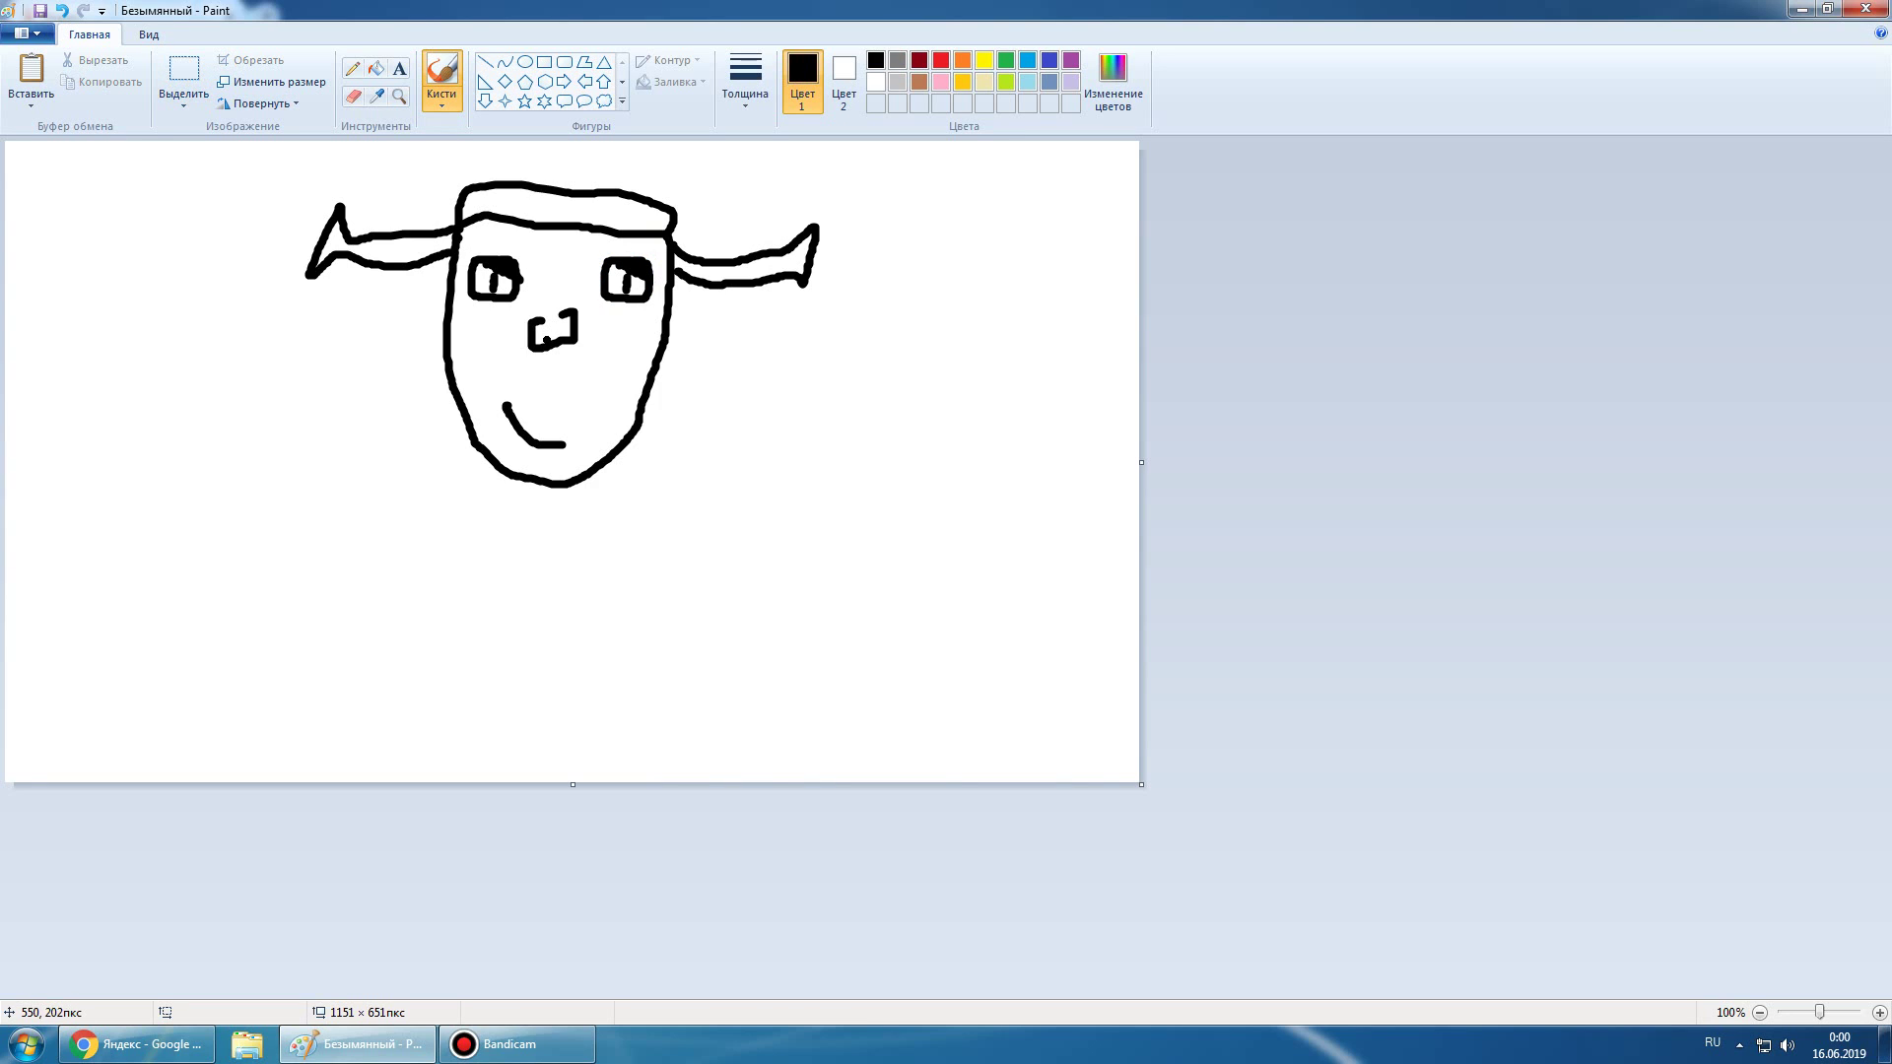
pyautogui.moveTo(542, 342); pyautogui.dragTo(545, 336)
pyautogui.click(1005, 60)
pyautogui.click(375, 68)
pyautogui.click(591, 385)
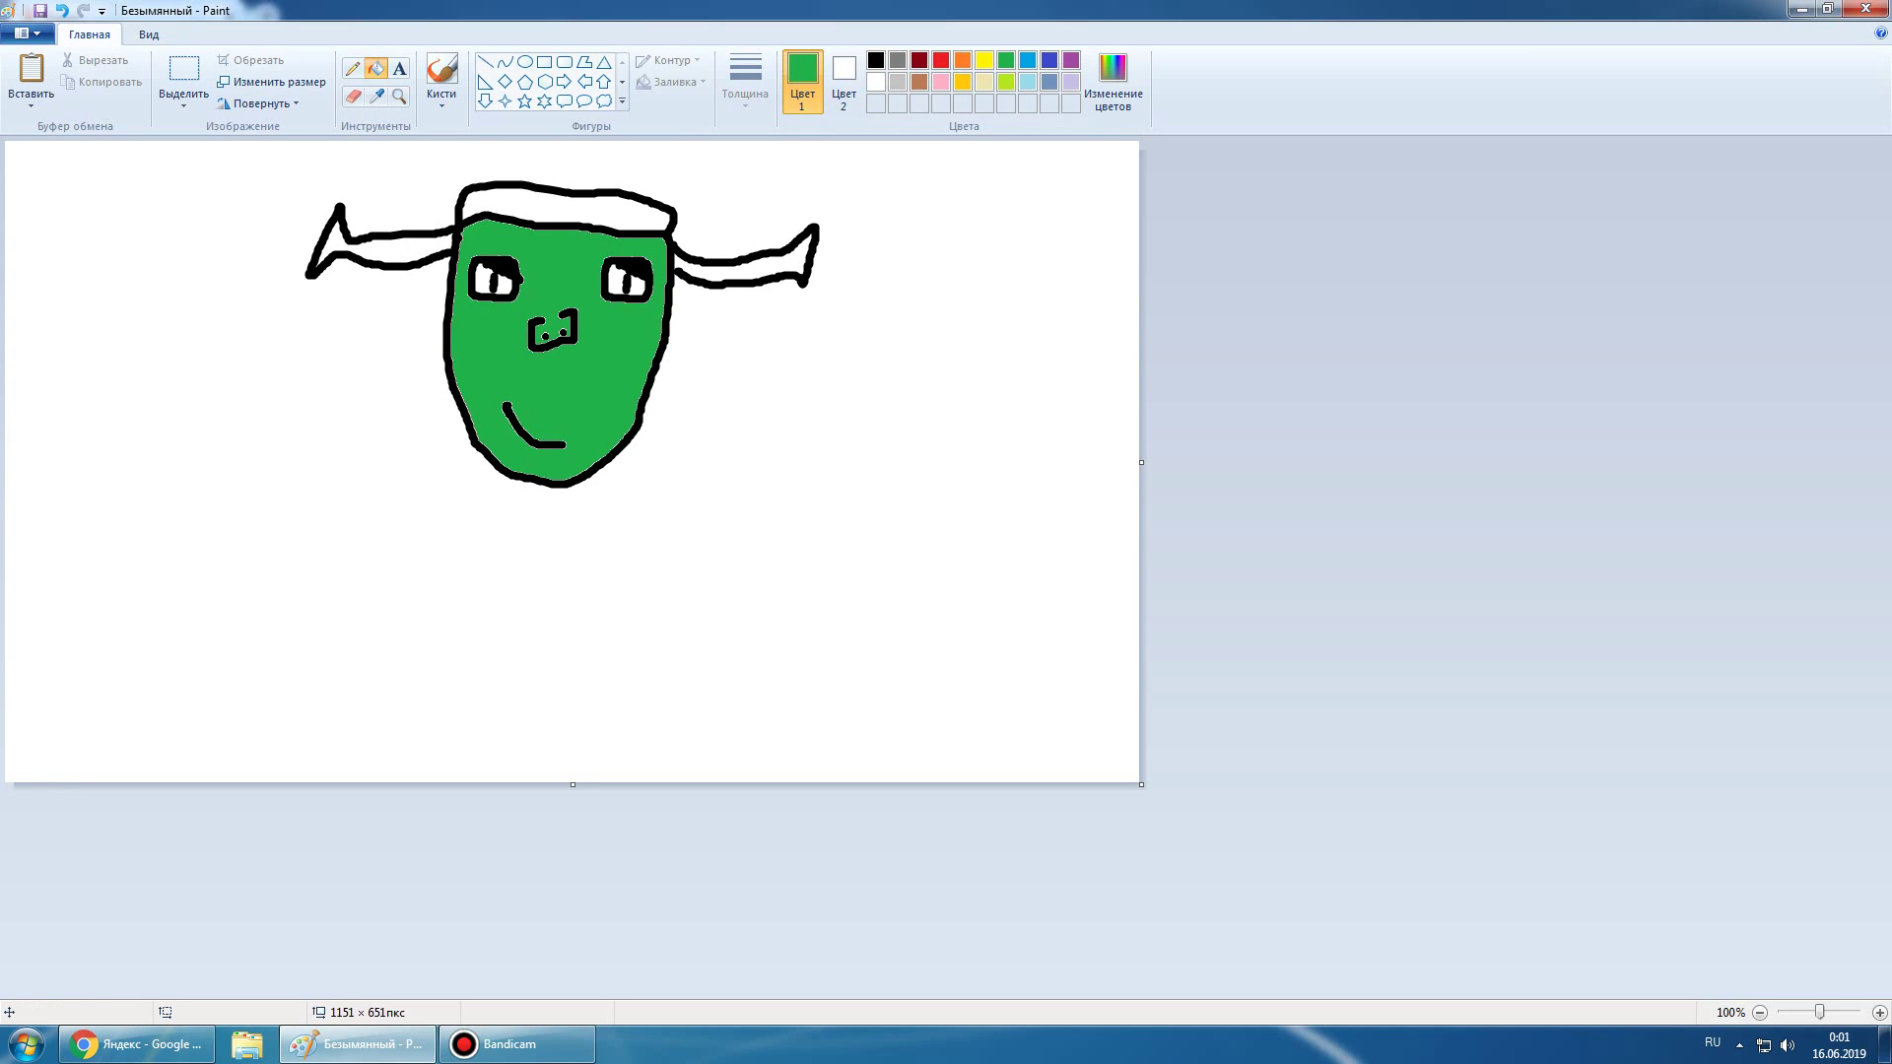
# Mix a custom dark brown (about red 96, green 60, blue 40), add it to the palette and fill the band atop the head
pyautogui.click(919, 82)
pyautogui.click(1113, 84)
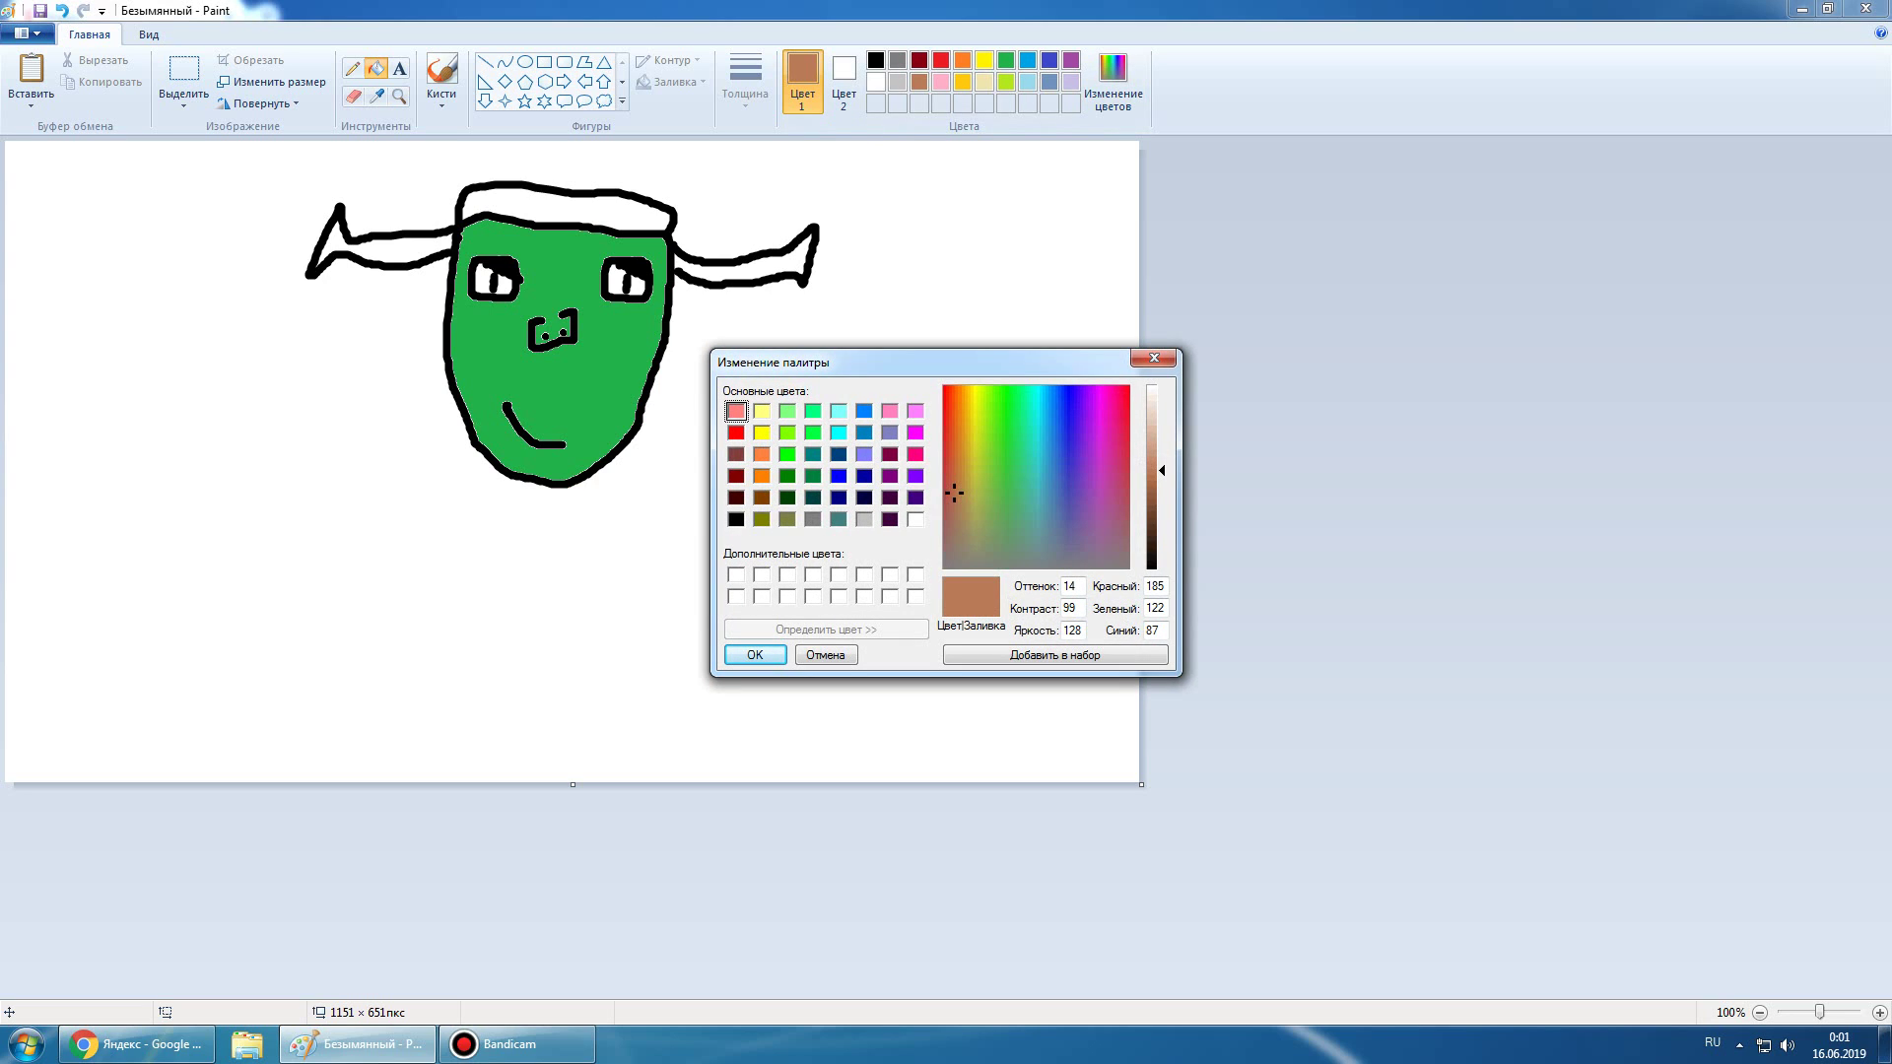
pyautogui.moveTo(1162, 470); pyautogui.dragTo(1162, 521)
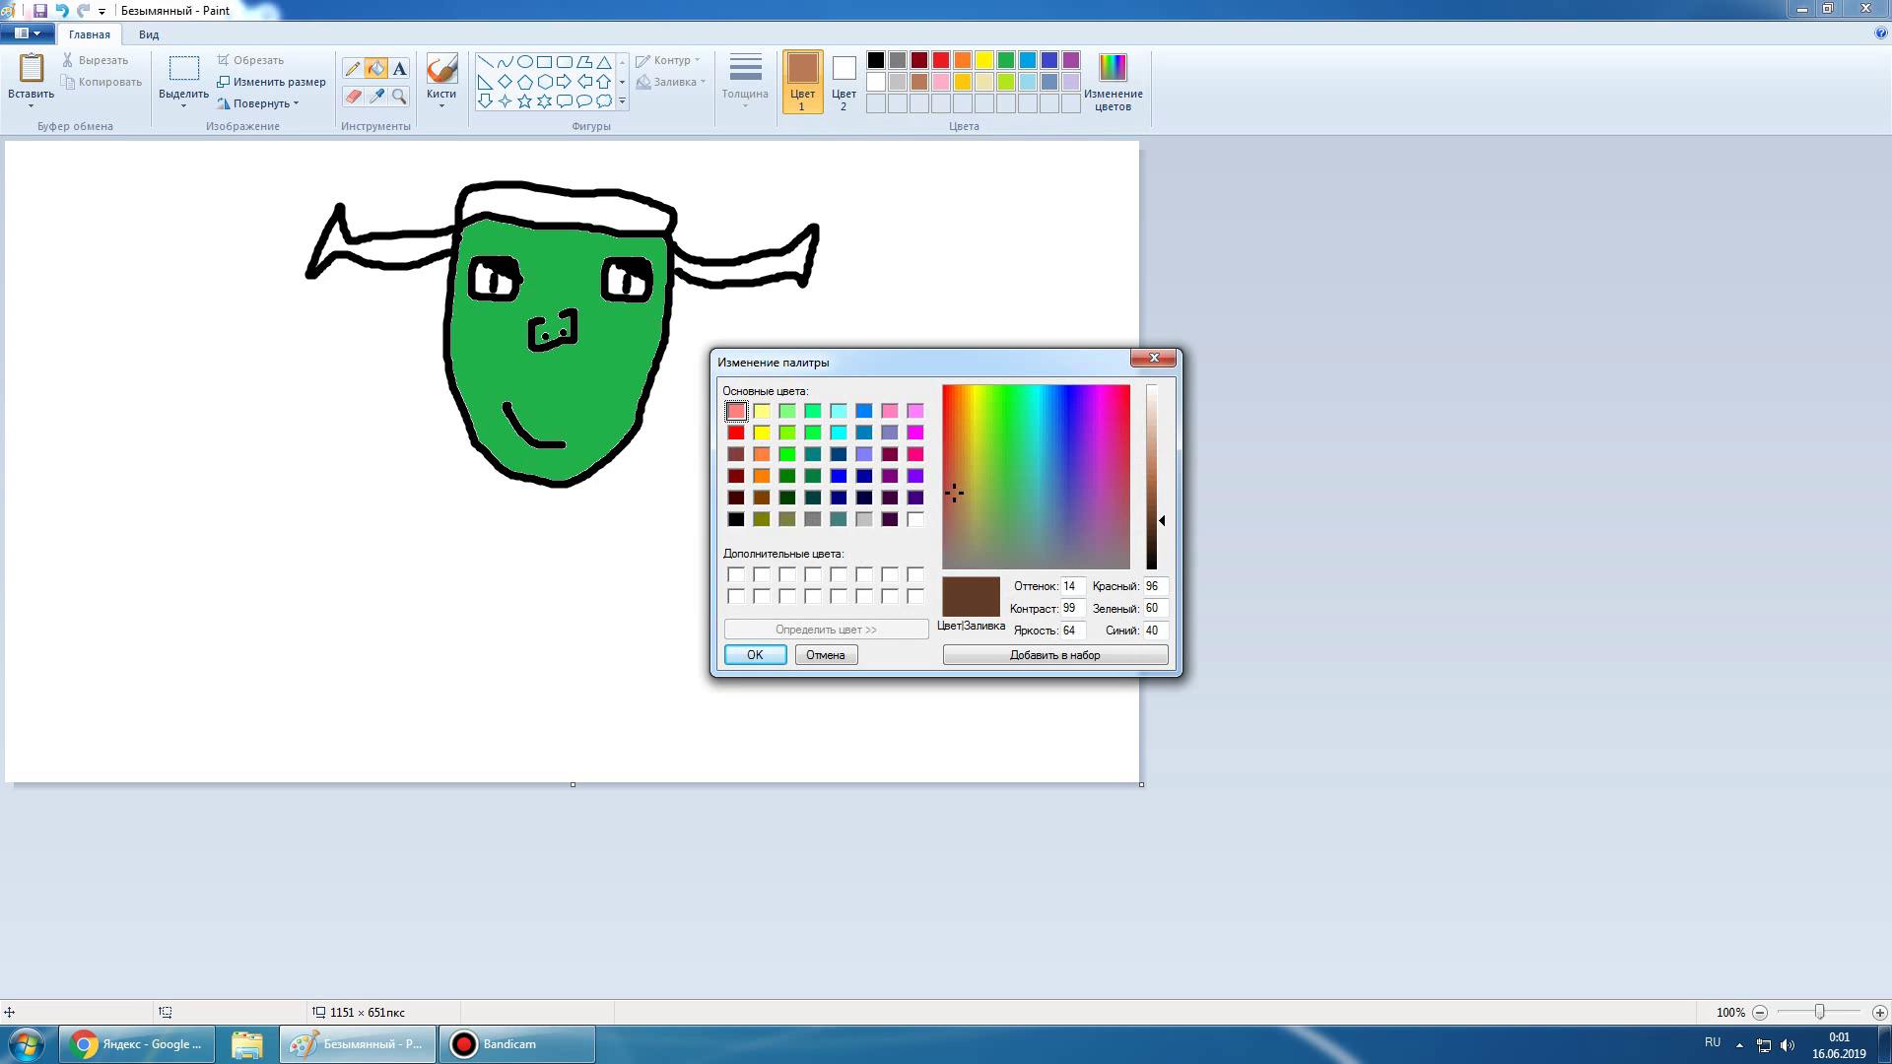
pyautogui.click(1054, 654)
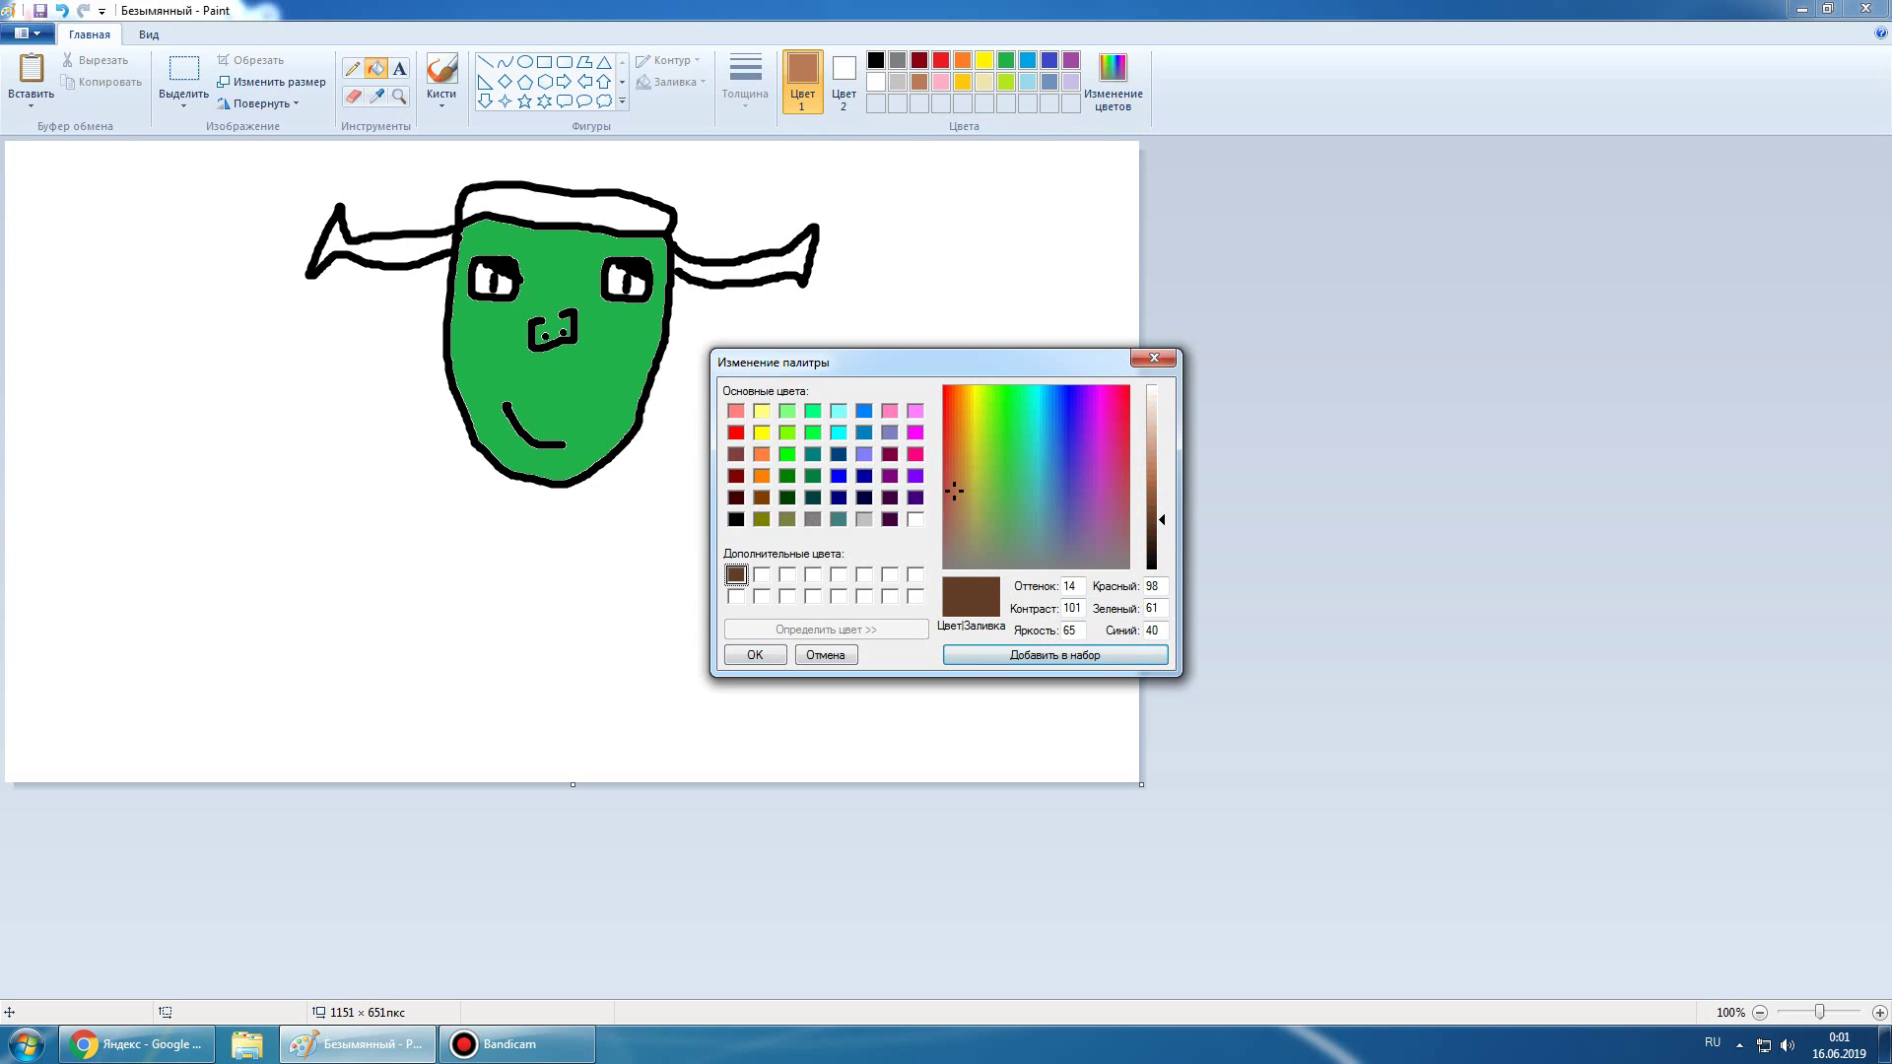
pyautogui.click(755, 654)
pyautogui.click(567, 207)
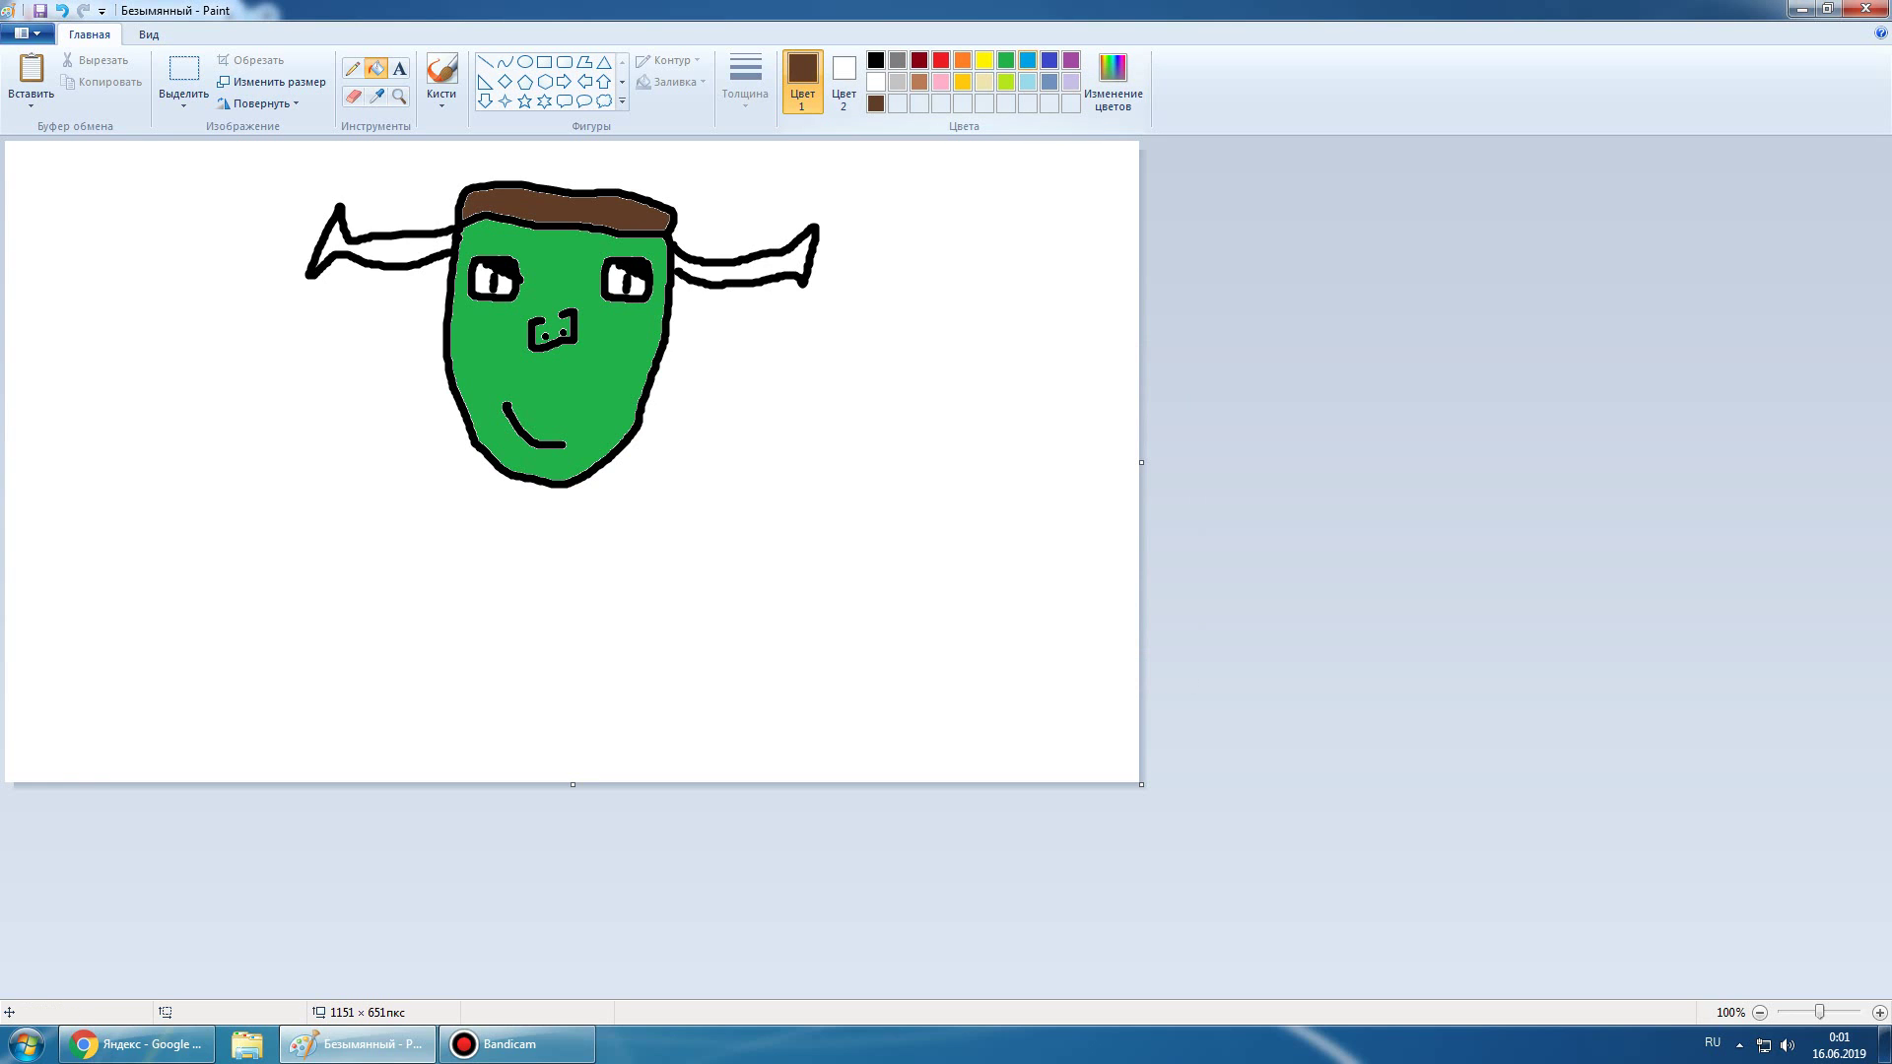
# Mix a custom dark green (red 13, green 66, blue 29), add it to the palette and fill the inside of both ears
pyautogui.click(1007, 60)
pyautogui.click(1112, 79)
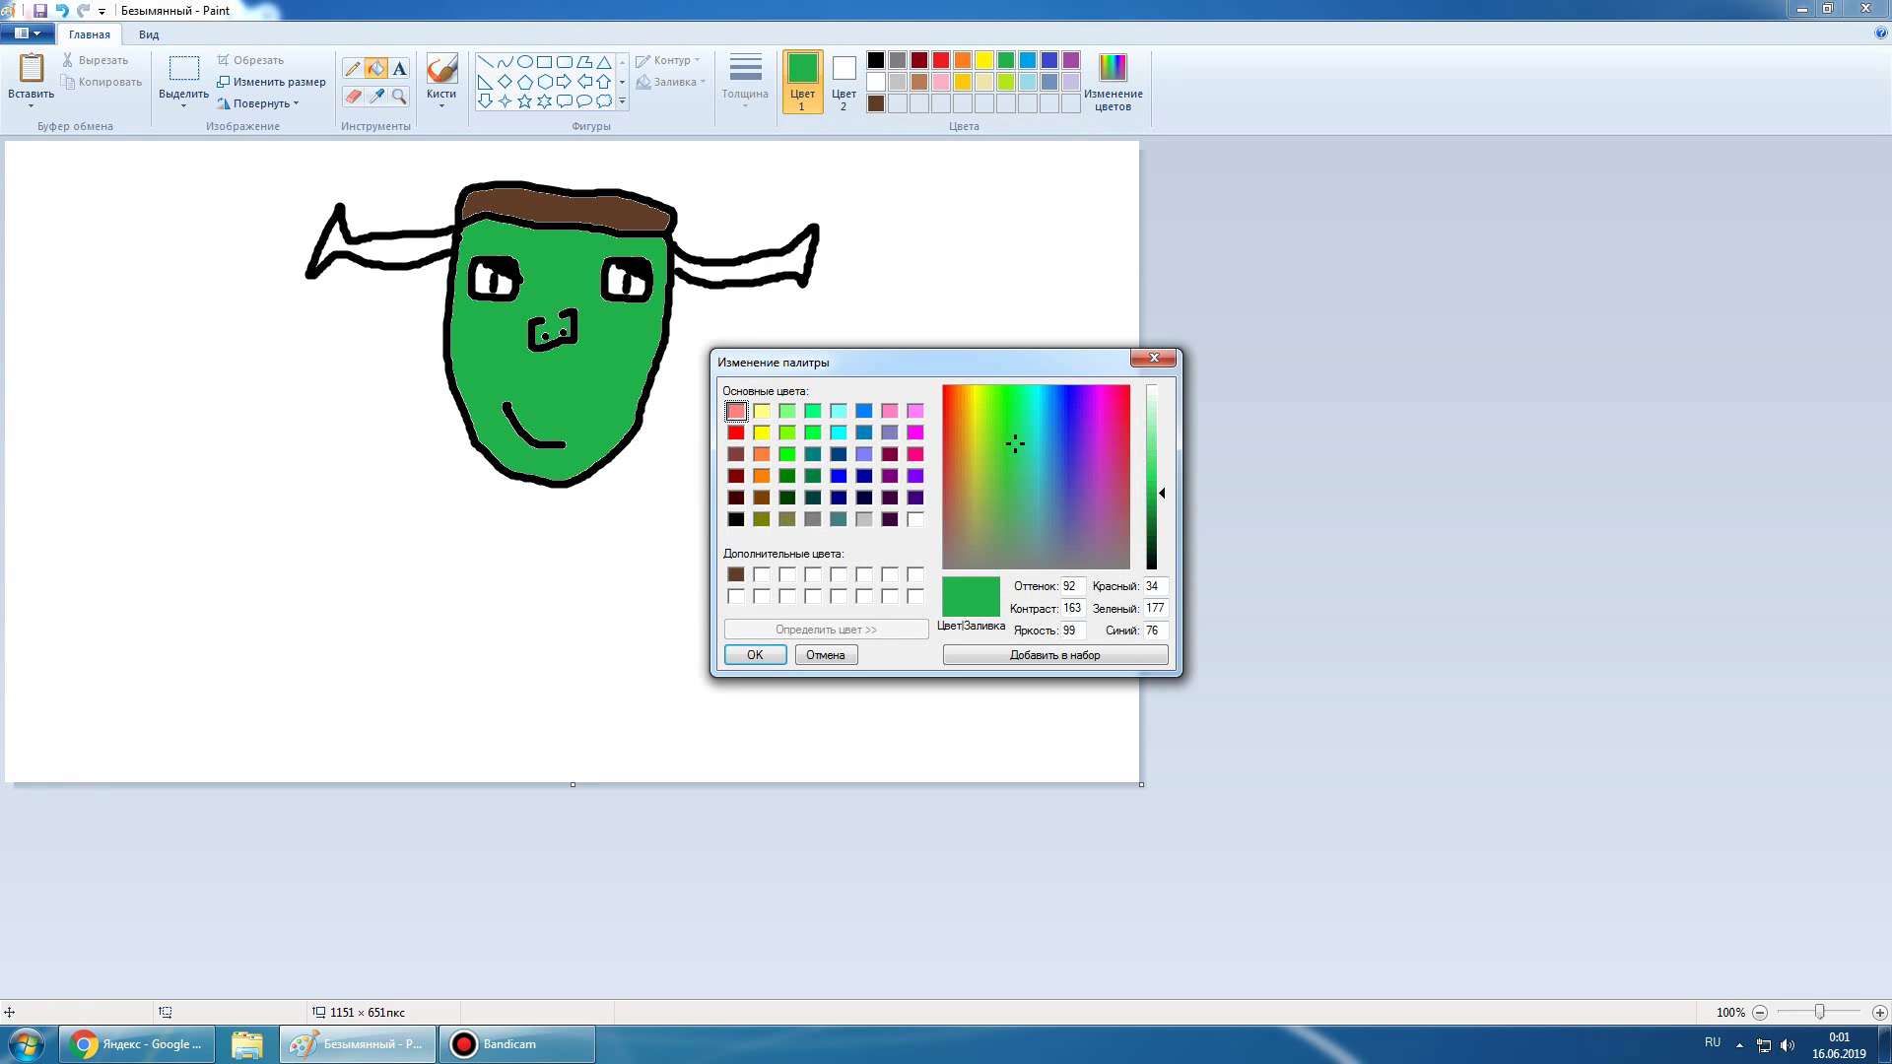
pyautogui.moveTo(1153, 493); pyautogui.dragTo(1153, 541)
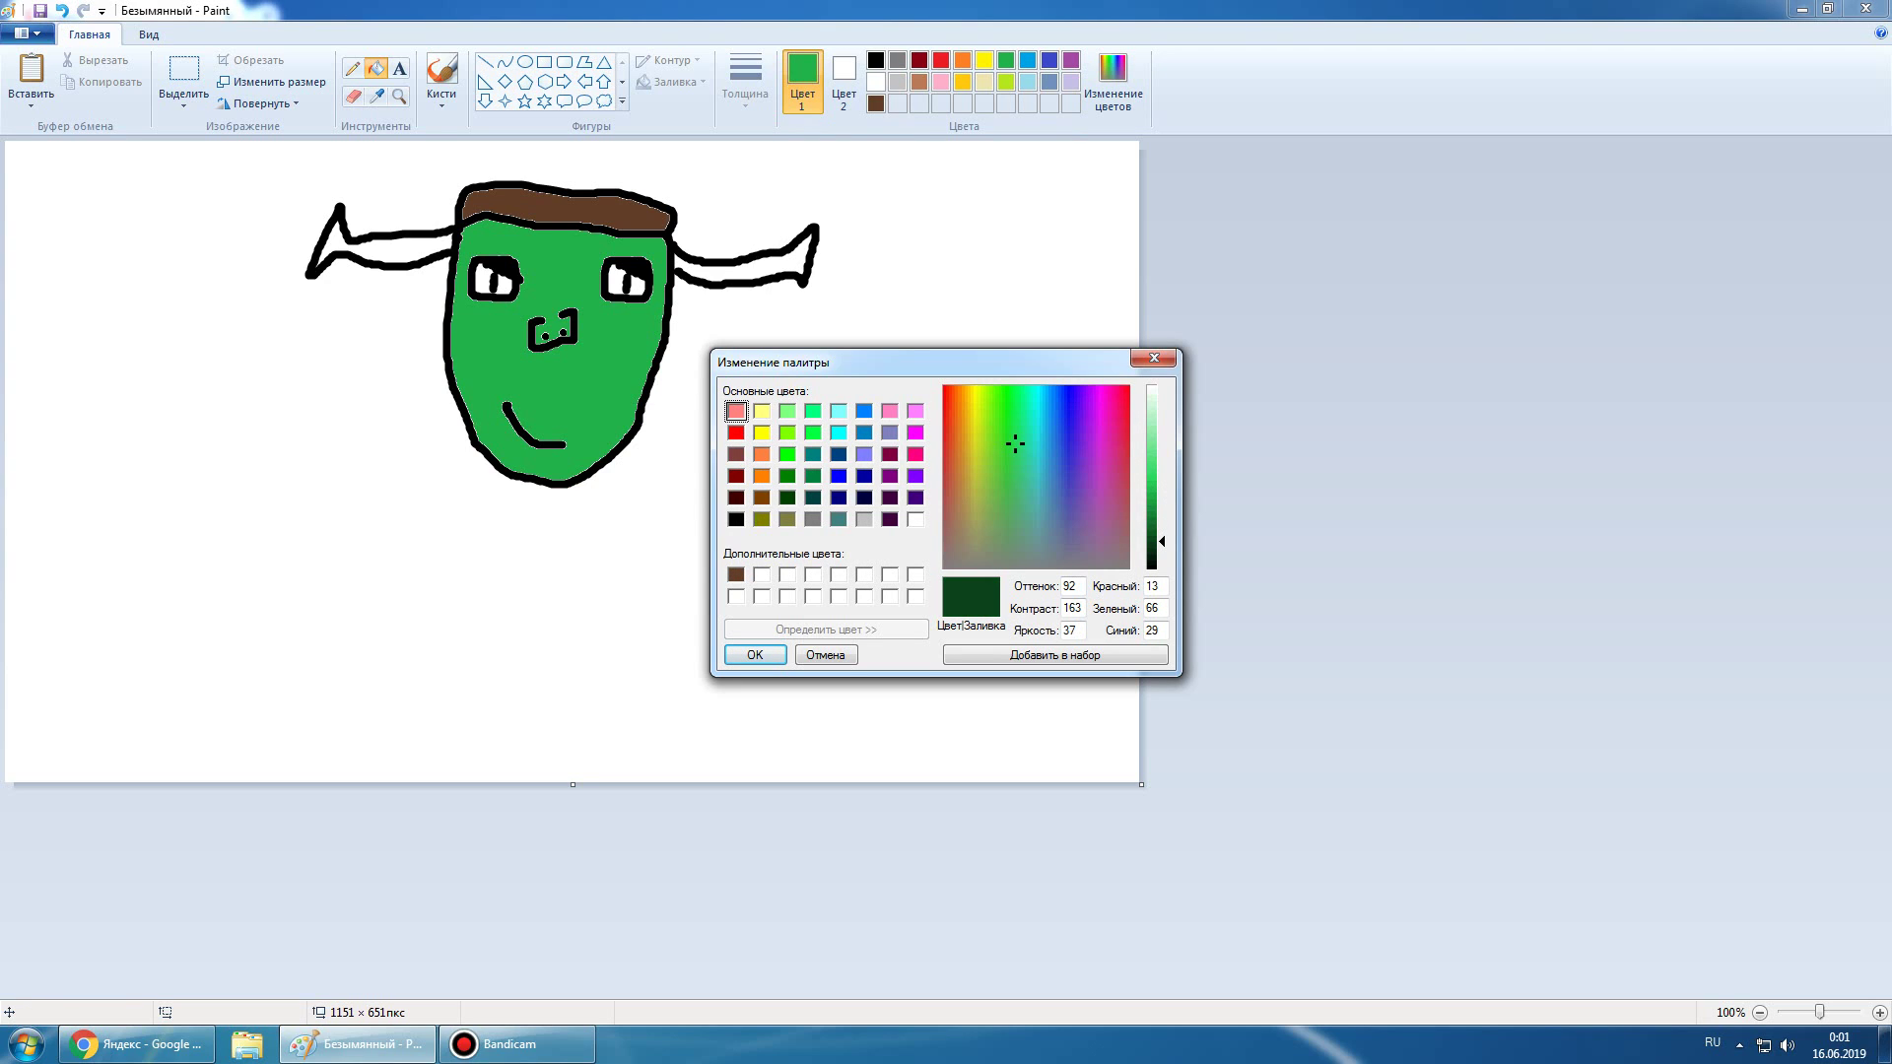
pyautogui.click(1054, 656)
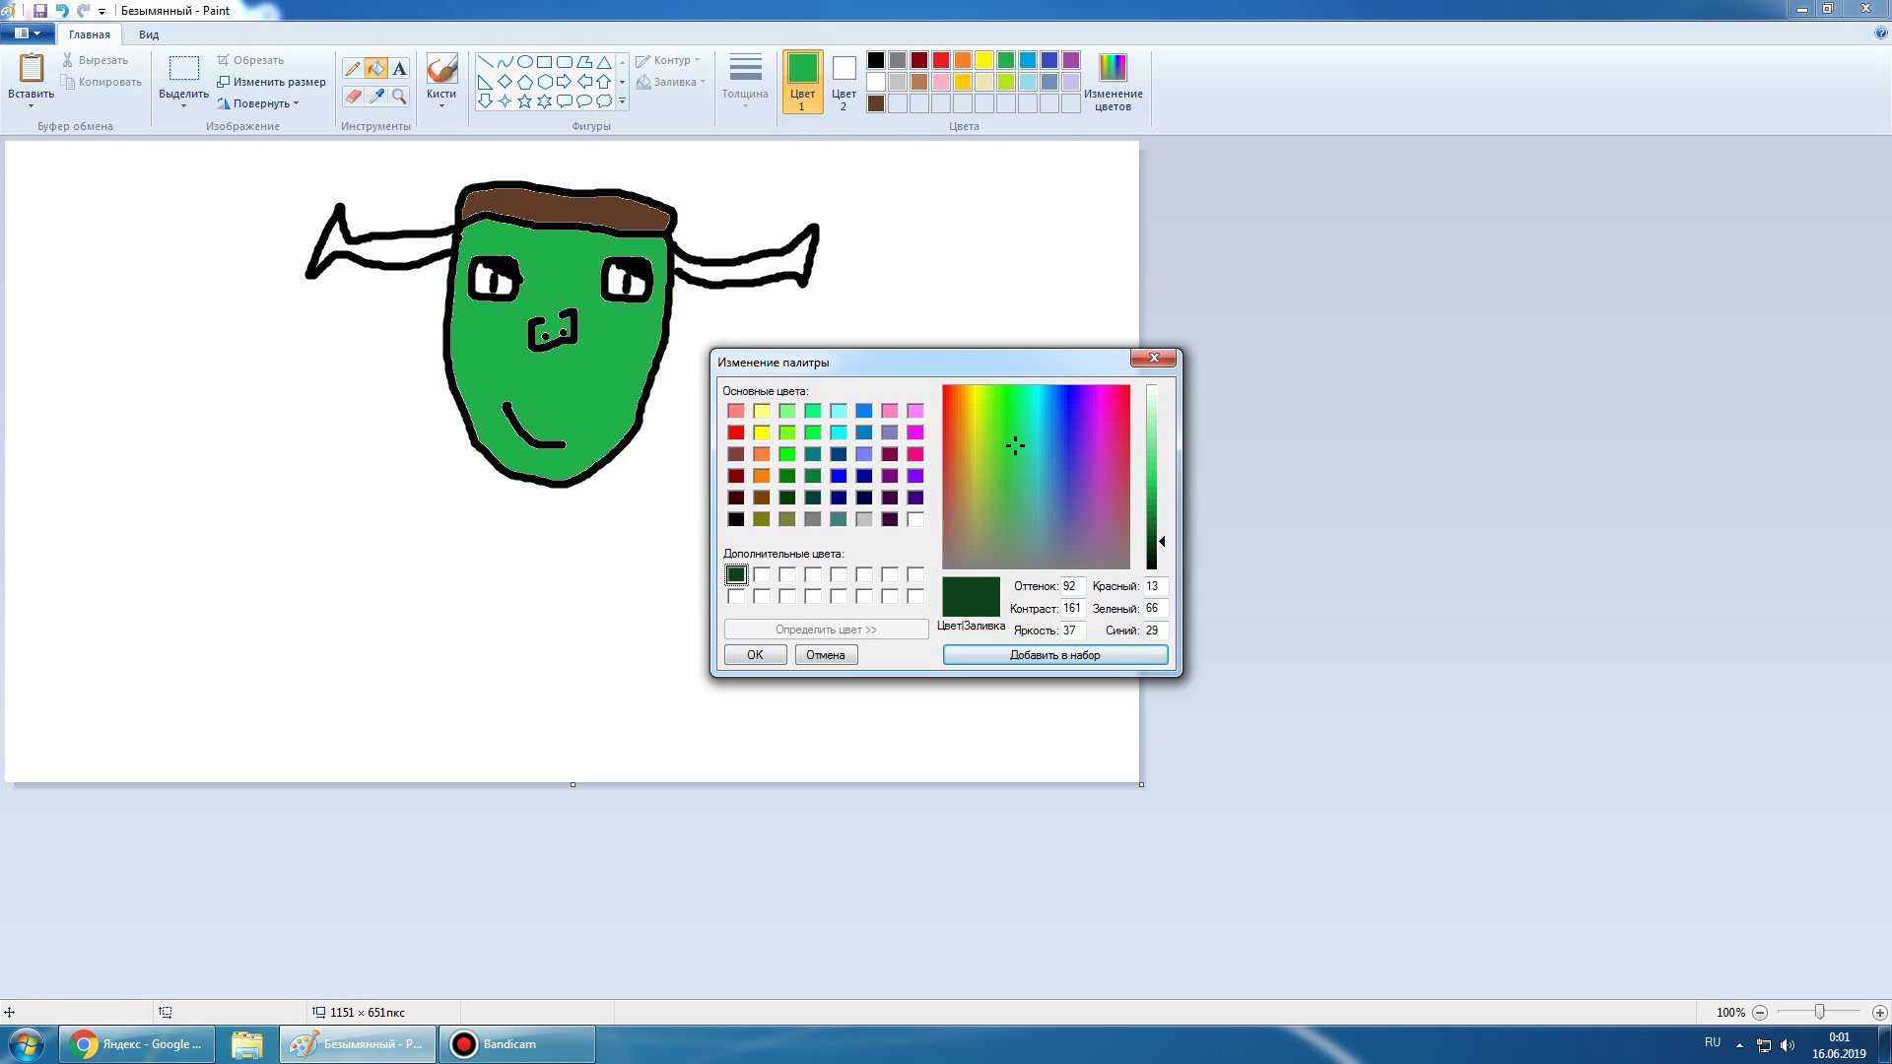
pyautogui.click(754, 656)
pyautogui.click(779, 277)
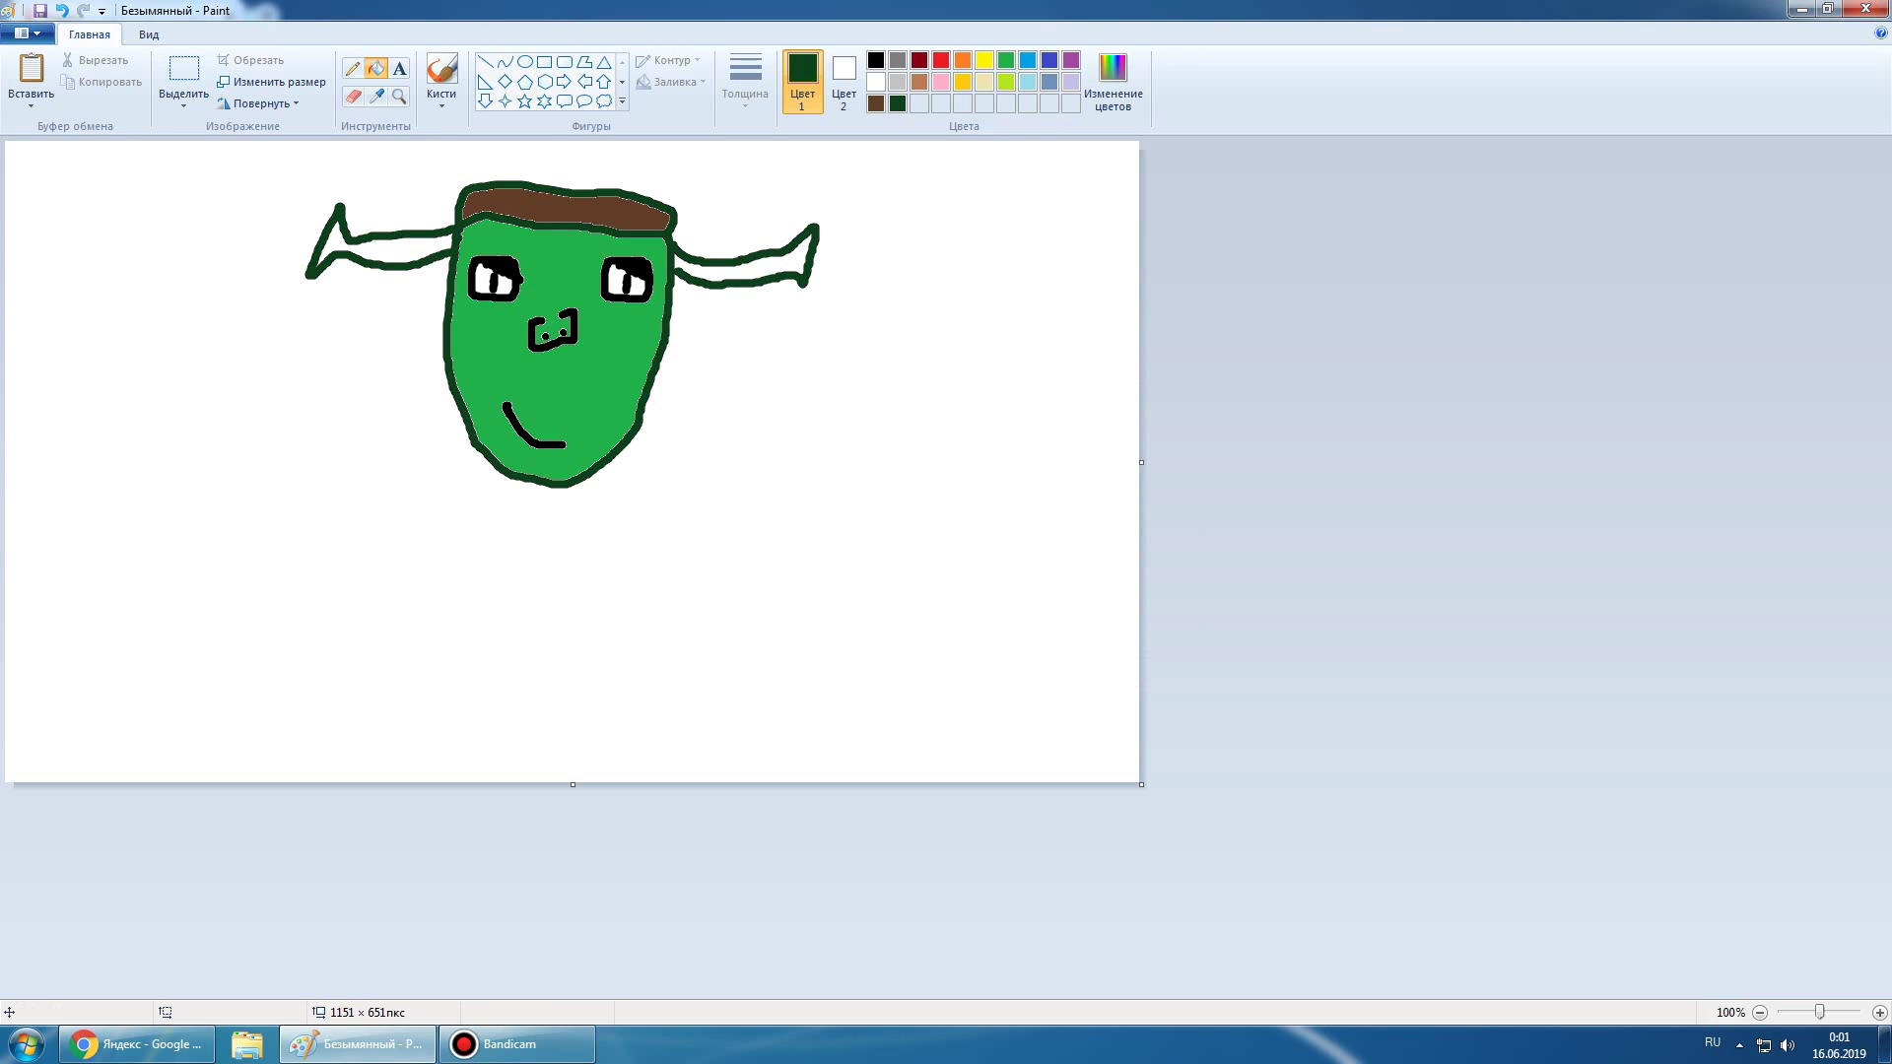
pyautogui.click(61, 10)
pyautogui.click(734, 272)
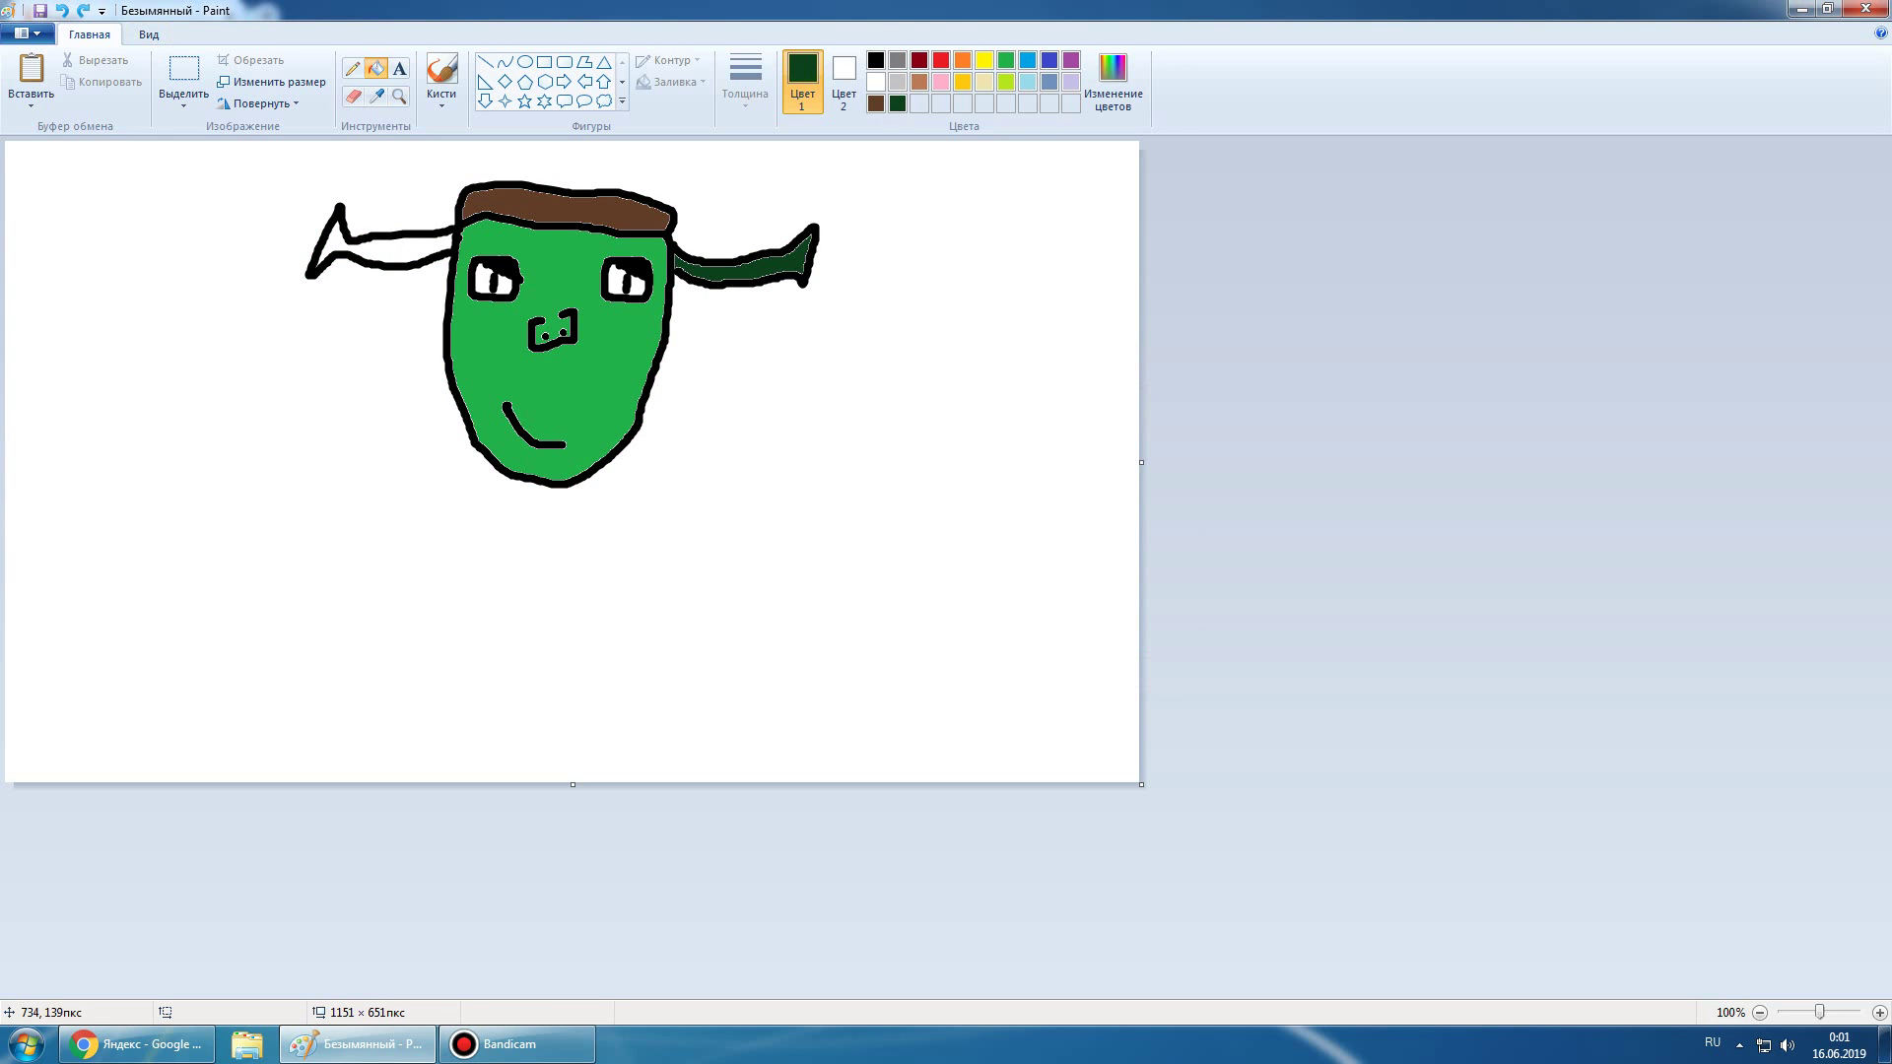
pyautogui.click(389, 250)
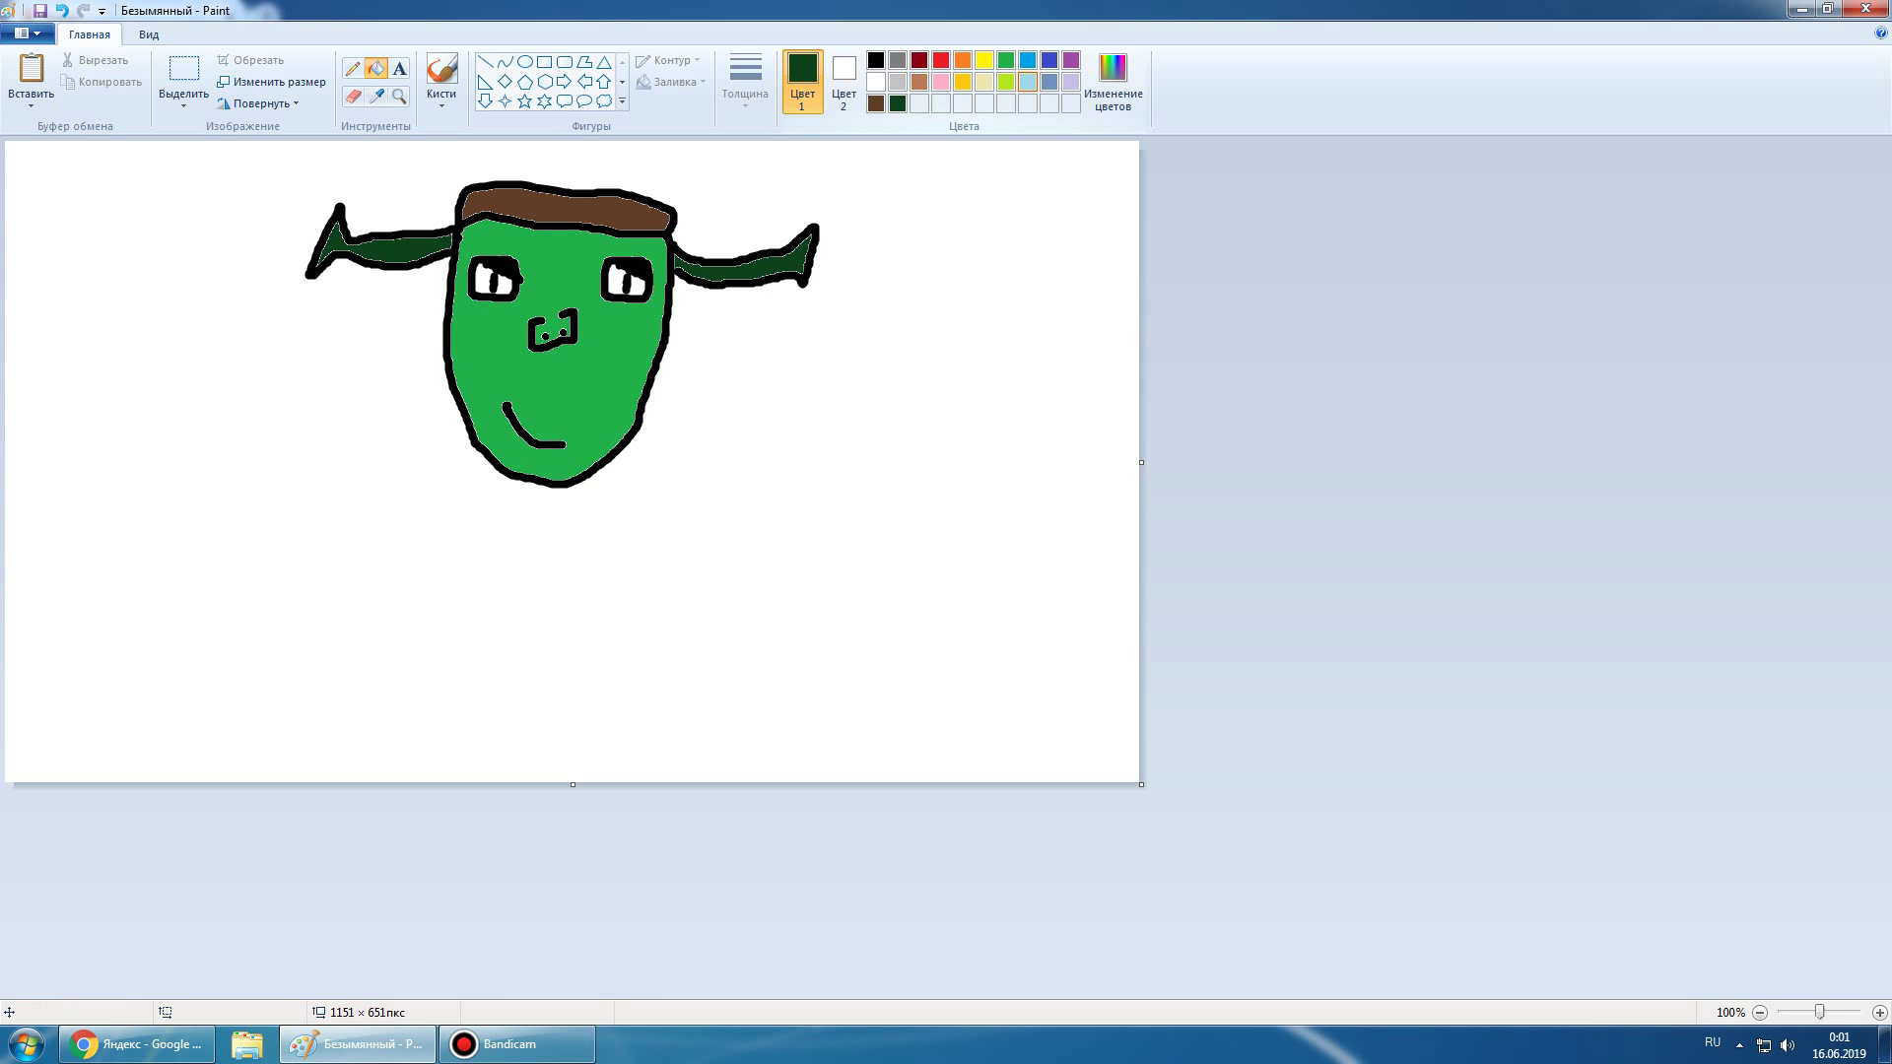
# Fill the white areas of both eyes, on either side of the pupils, with pale turquoise
pyautogui.click(1028, 82)
pyautogui.click(481, 281)
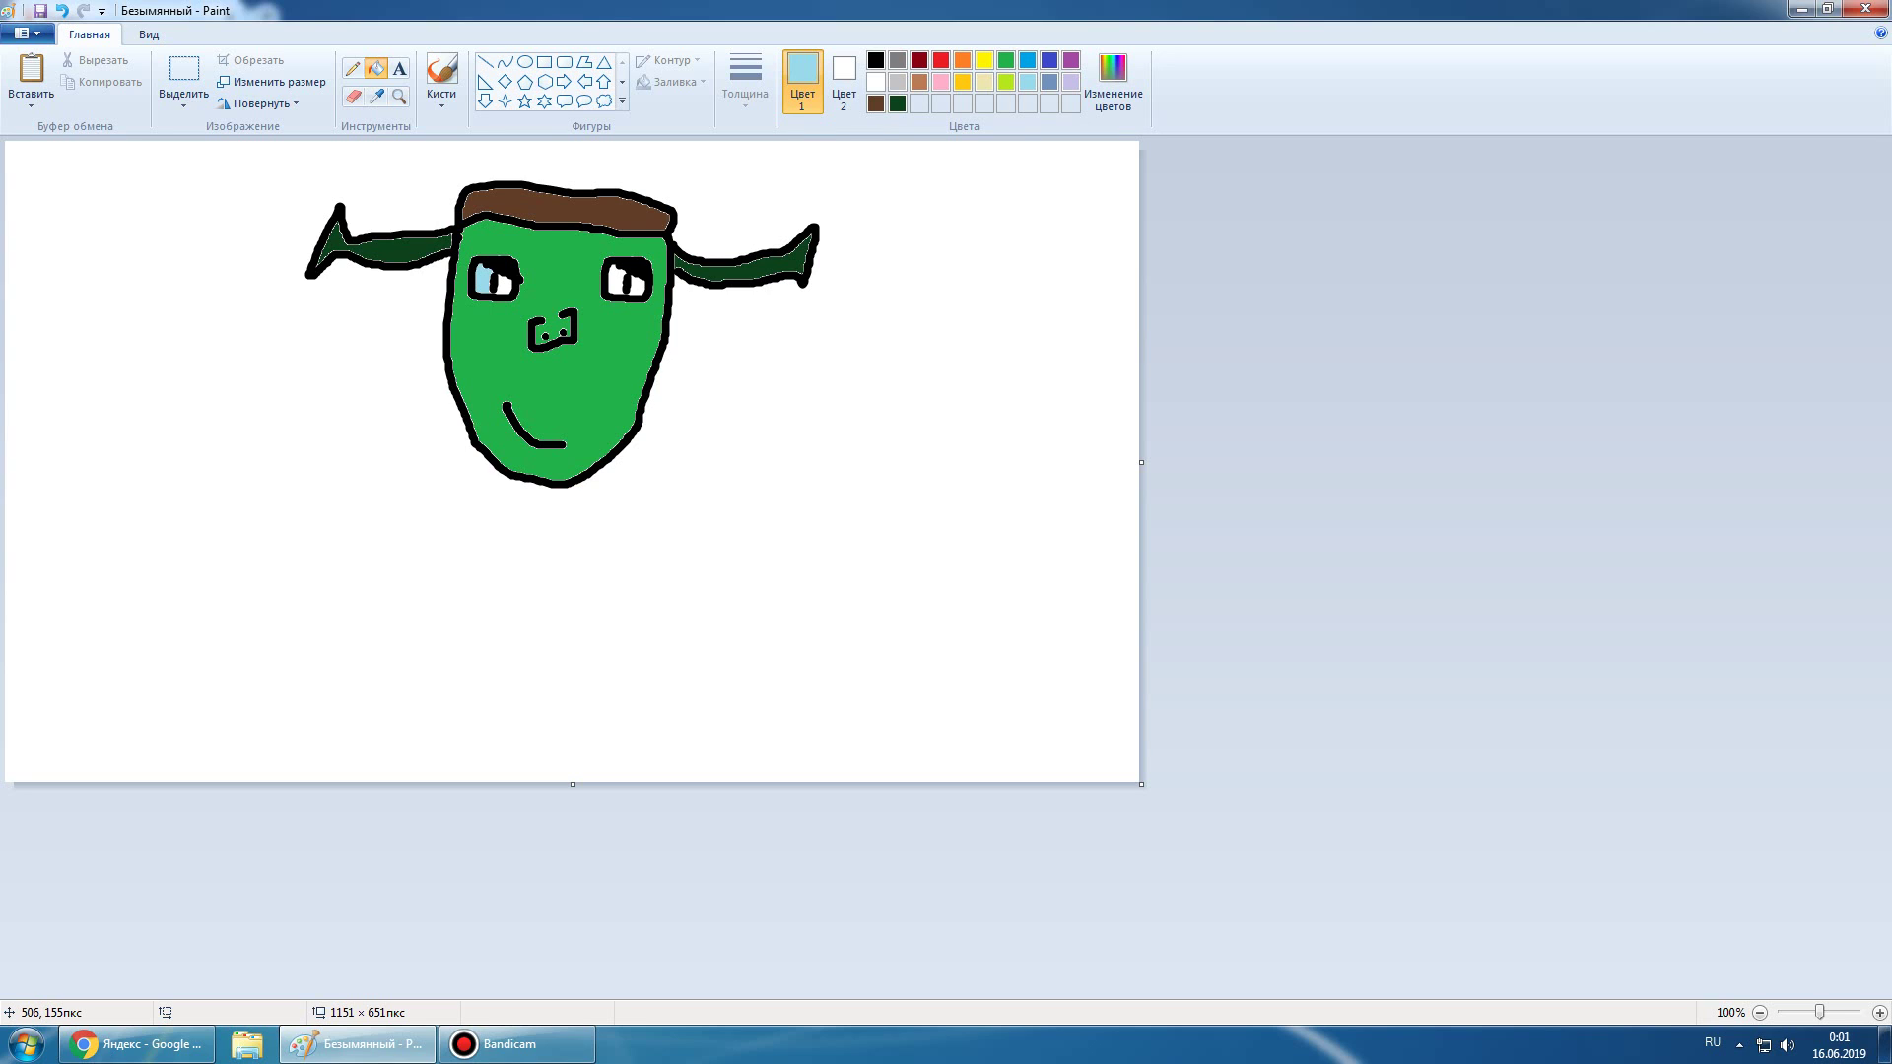
pyautogui.click(508, 292)
pyautogui.click(618, 280)
pyautogui.click(636, 286)
# Draw a black neck, a rounded torso and two leg lines running down to the canvas edge with the brush
pyautogui.click(441, 69)
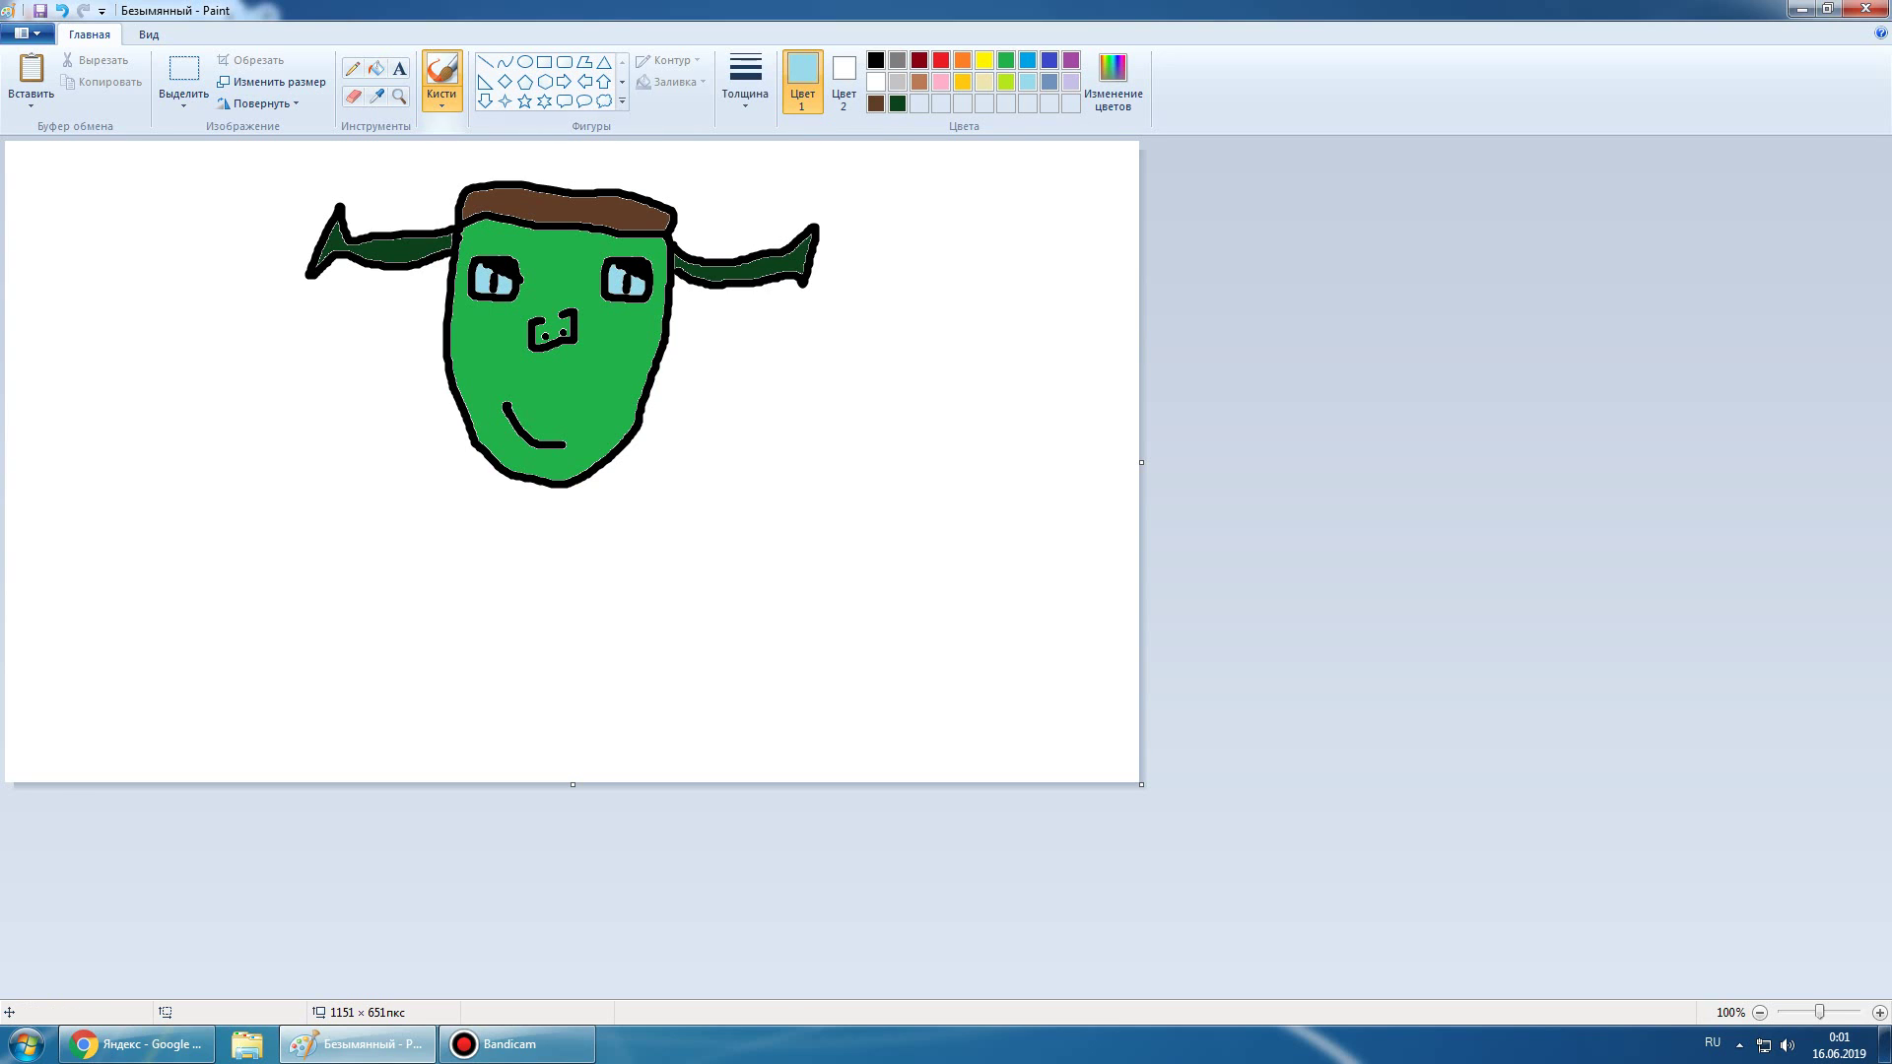
pyautogui.click(877, 60)
pyautogui.moveTo(516, 480)
pyautogui.mouseDown()
pyautogui.moveTo(569, 487)
pyautogui.moveTo(568, 522)
pyautogui.moveTo(512, 505)
pyautogui.moveTo(512, 529)
pyautogui.moveTo(550, 516)
pyautogui.moveTo(614, 547)
pyautogui.moveTo(622, 680)
pyautogui.mouseUp()
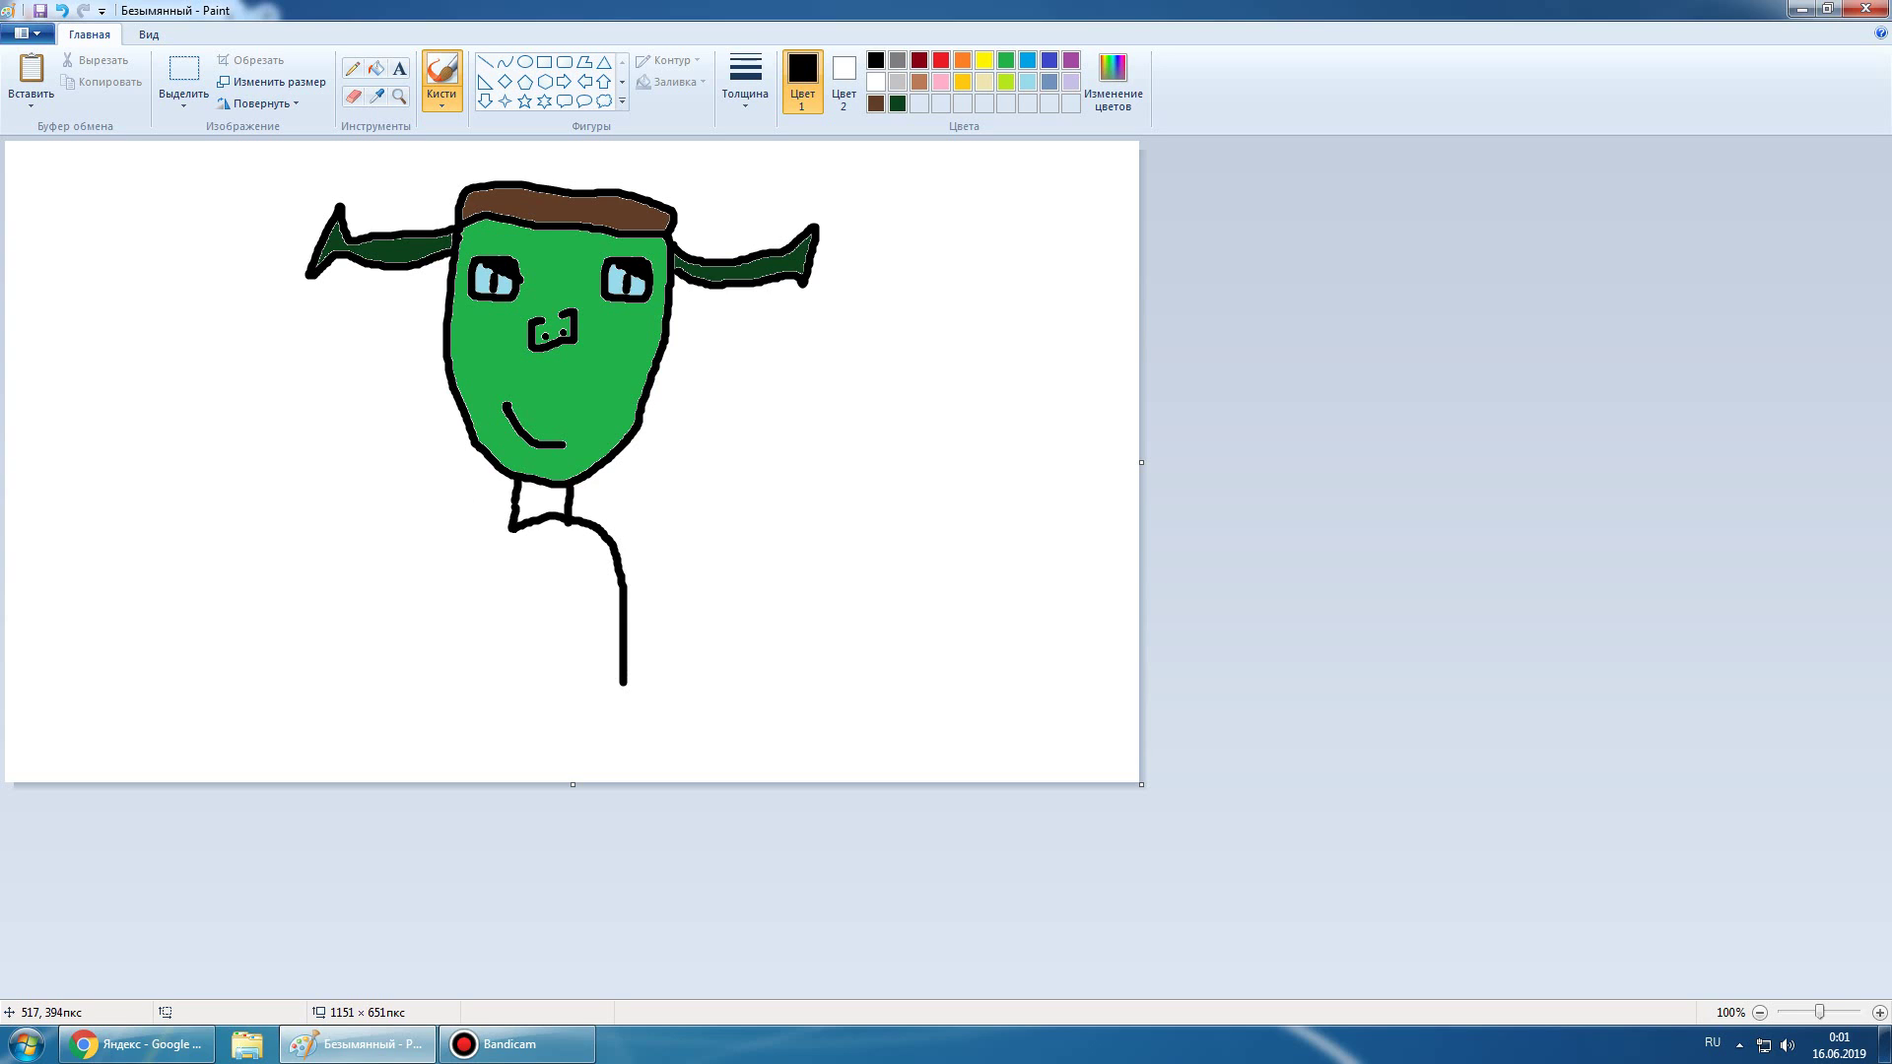
pyautogui.moveTo(514, 530)
pyautogui.mouseDown()
pyautogui.moveTo(486, 555)
pyautogui.moveTo(483, 701)
pyautogui.moveTo(577, 715)
pyautogui.moveTo(615, 707)
pyautogui.moveTo(626, 678)
pyautogui.mouseUp()
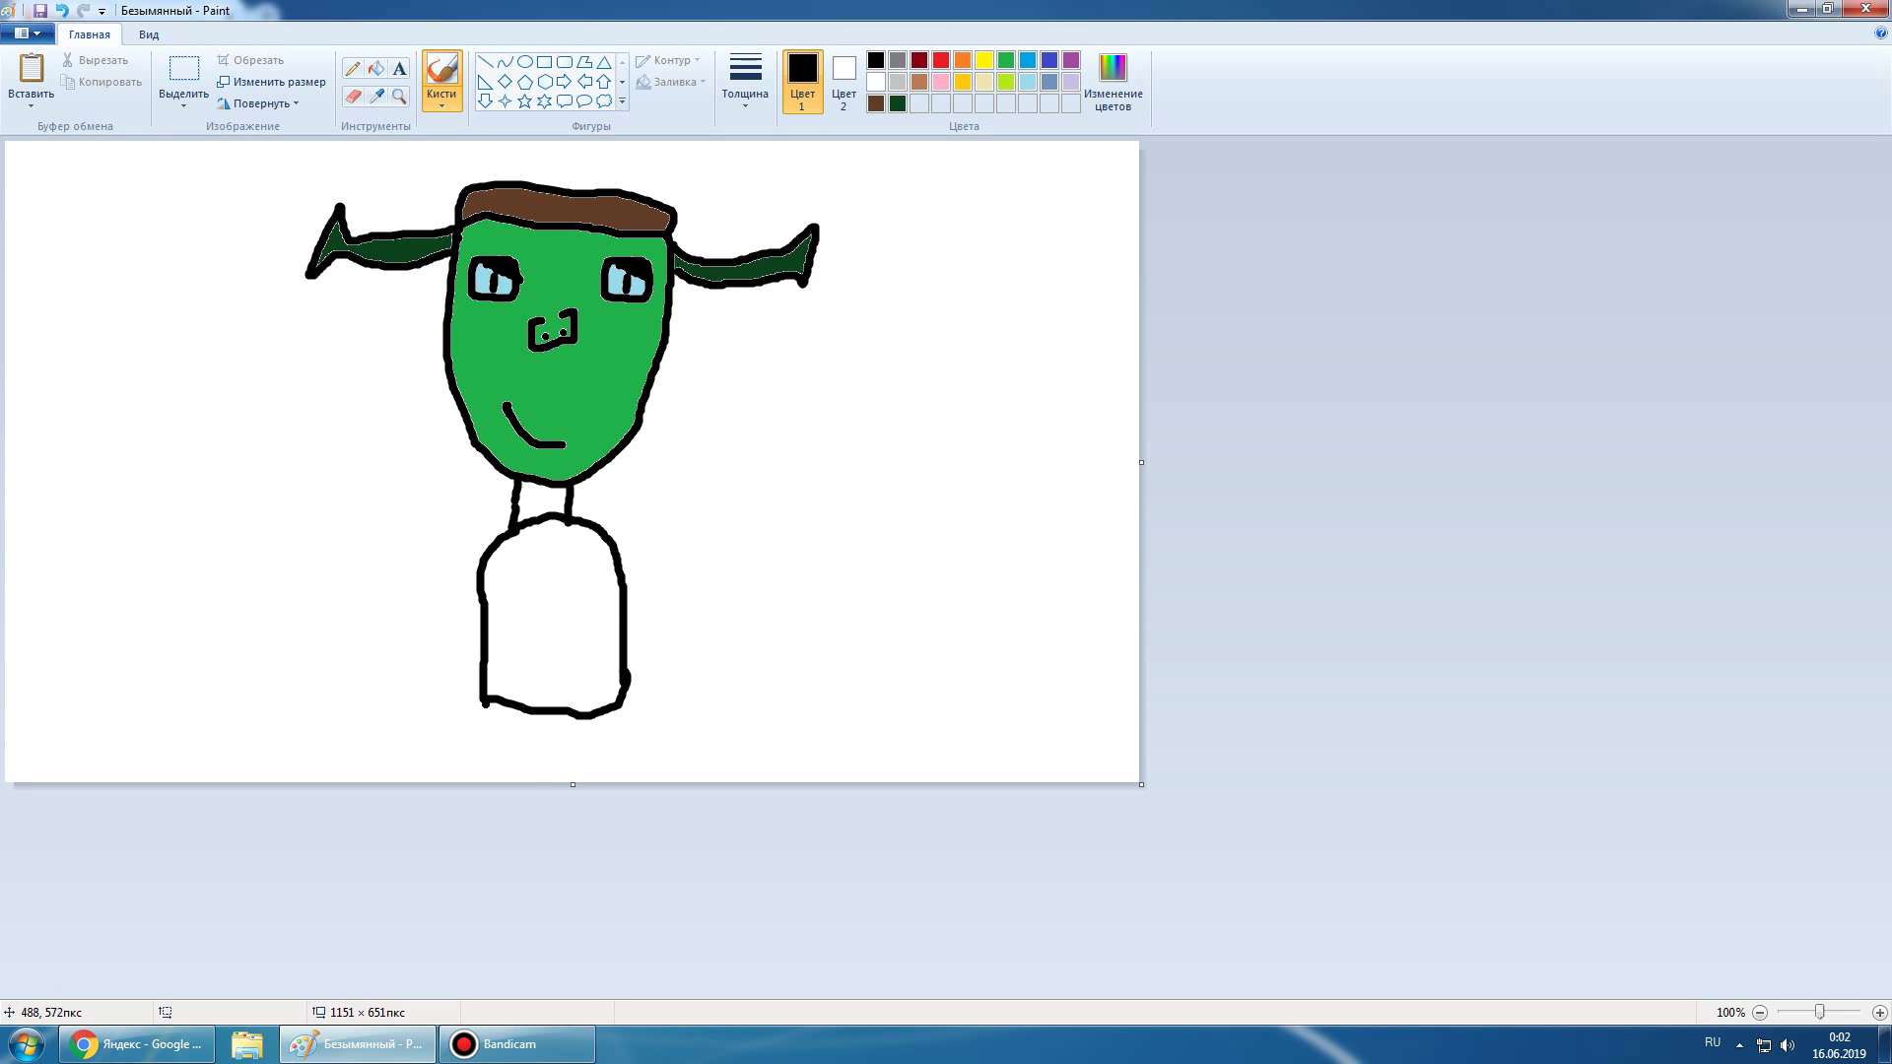
pyautogui.moveTo(485, 703); pyautogui.dragTo(485, 779)
pyautogui.moveTo(622, 701); pyautogui.dragTo(623, 781)
# Draw a bent arm from the shoulder at the torso's left side, with a hand gripping the stock and body of a gun
pyautogui.moveTo(503, 541)
pyautogui.mouseDown()
pyautogui.moveTo(418, 603)
pyautogui.moveTo(407, 632)
pyautogui.moveTo(454, 624)
pyautogui.moveTo(443, 651)
pyautogui.moveTo(388, 653)
pyautogui.moveTo(433, 678)
pyautogui.moveTo(448, 653)
pyautogui.moveTo(405, 670)
pyautogui.moveTo(424, 657)
pyautogui.moveTo(366, 627)
pyautogui.moveTo(309, 618)
pyautogui.moveTo(295, 642)
pyautogui.moveTo(388, 666)
pyautogui.mouseUp()
pyautogui.moveTo(312, 616)
pyautogui.mouseDown()
pyautogui.moveTo(243, 589)
pyautogui.moveTo(181, 631)
pyautogui.moveTo(309, 634)
pyautogui.mouseUp()
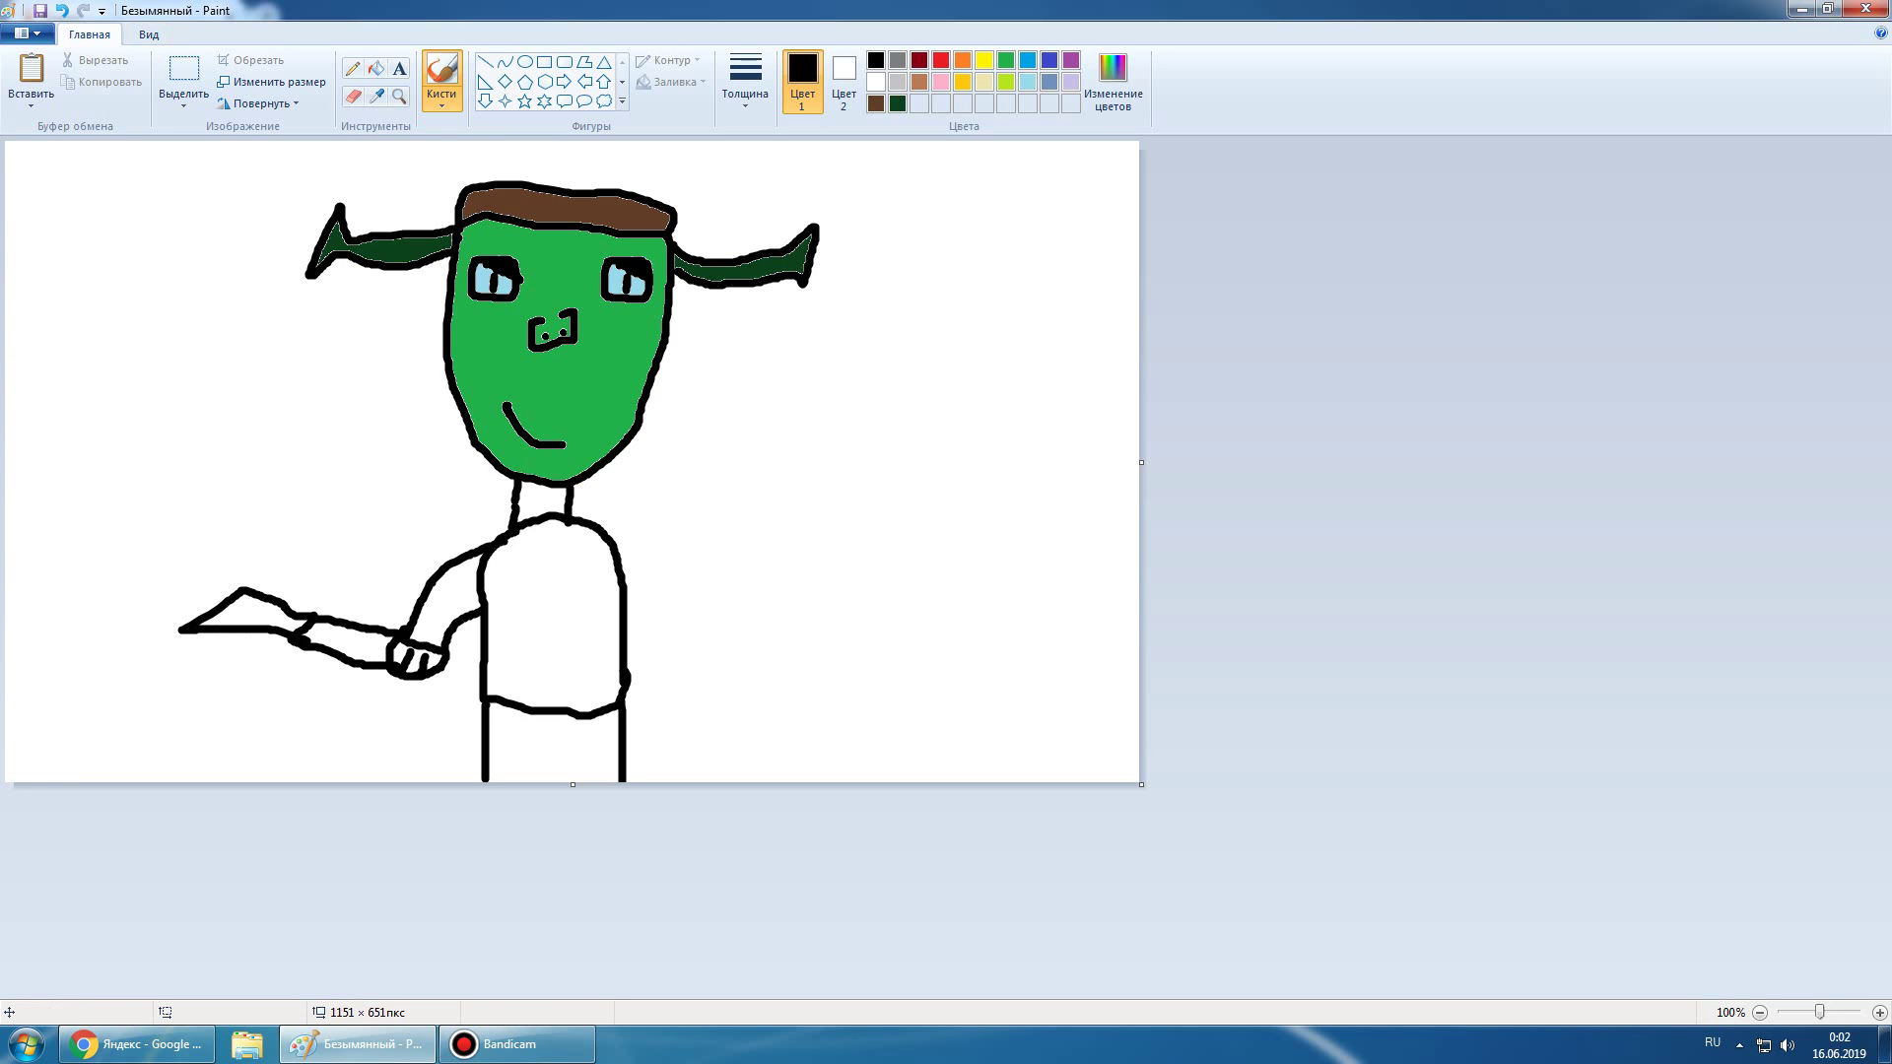
pyautogui.moveTo(449, 652); pyautogui.dragTo(570, 700)
pyautogui.click(62, 10)
pyautogui.moveTo(442, 674)
pyautogui.mouseDown()
pyautogui.moveTo(562, 711)
pyautogui.moveTo(566, 673)
pyautogui.moveTo(478, 632)
pyautogui.mouseUp()
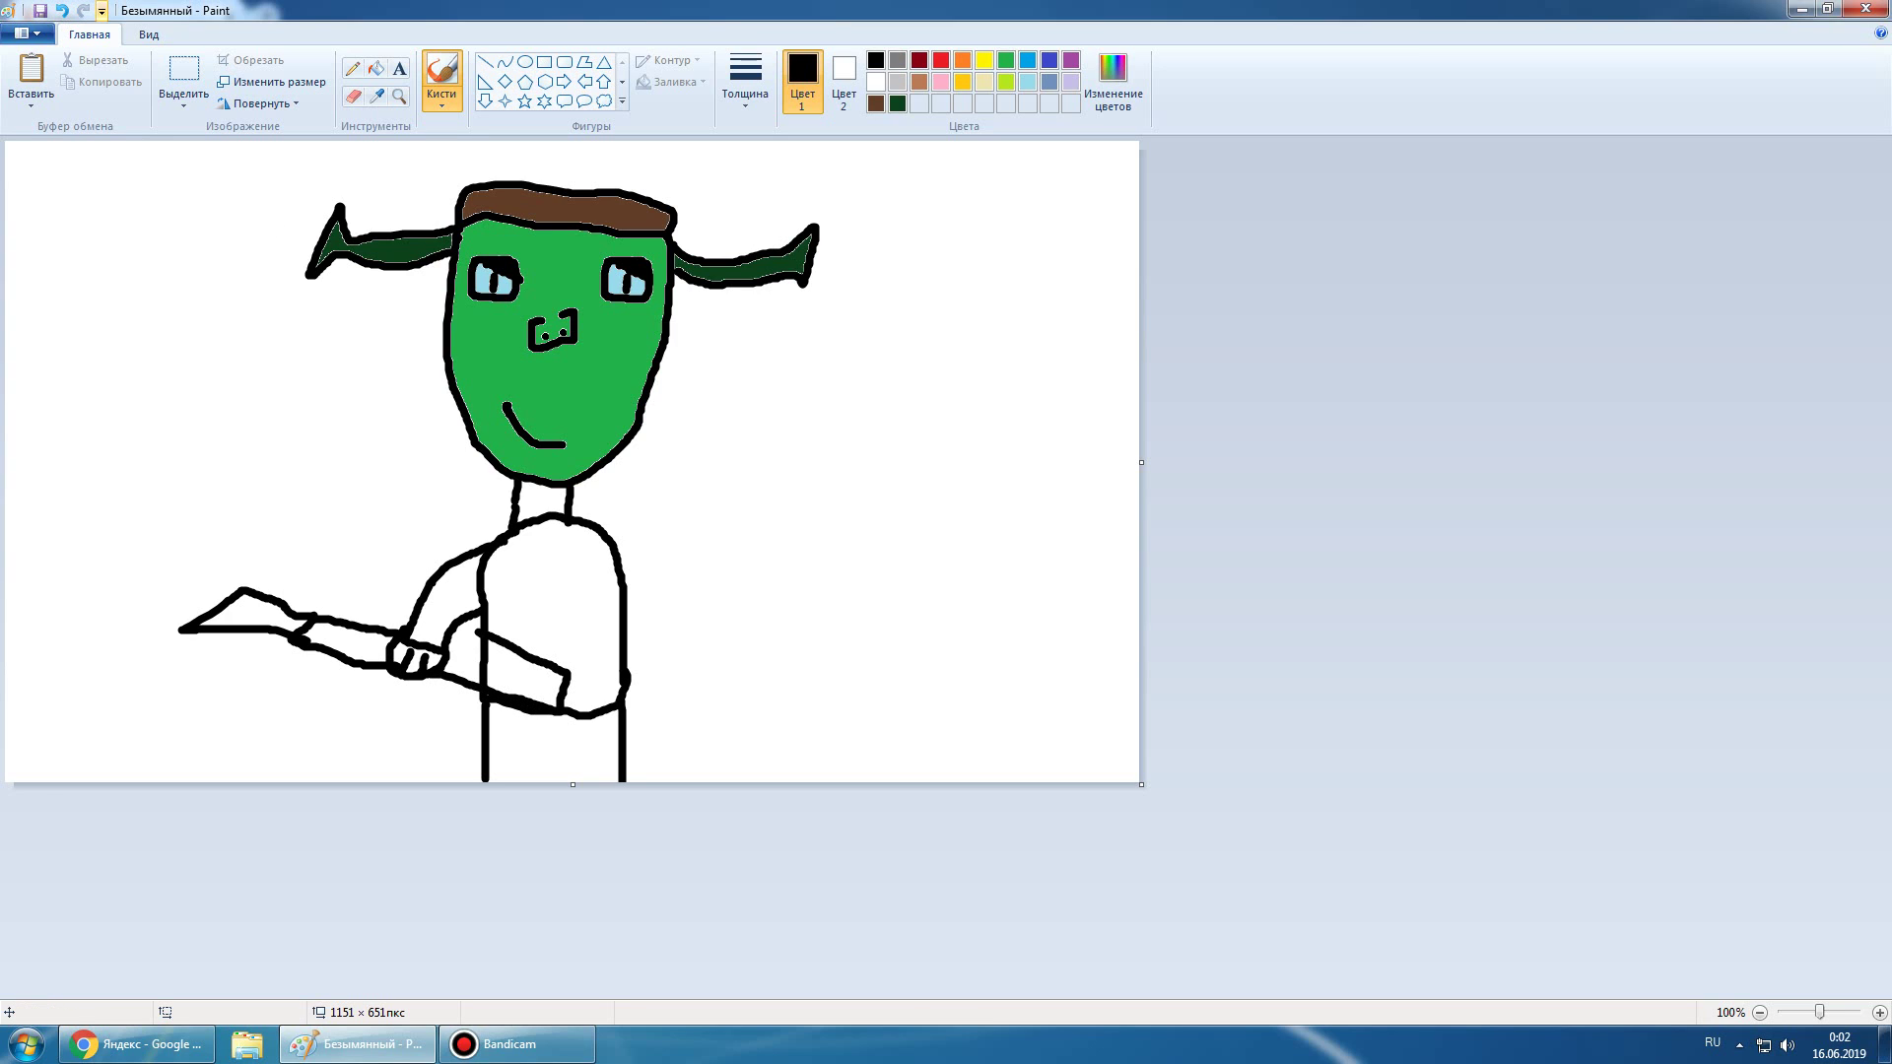
pyautogui.click(61, 10)
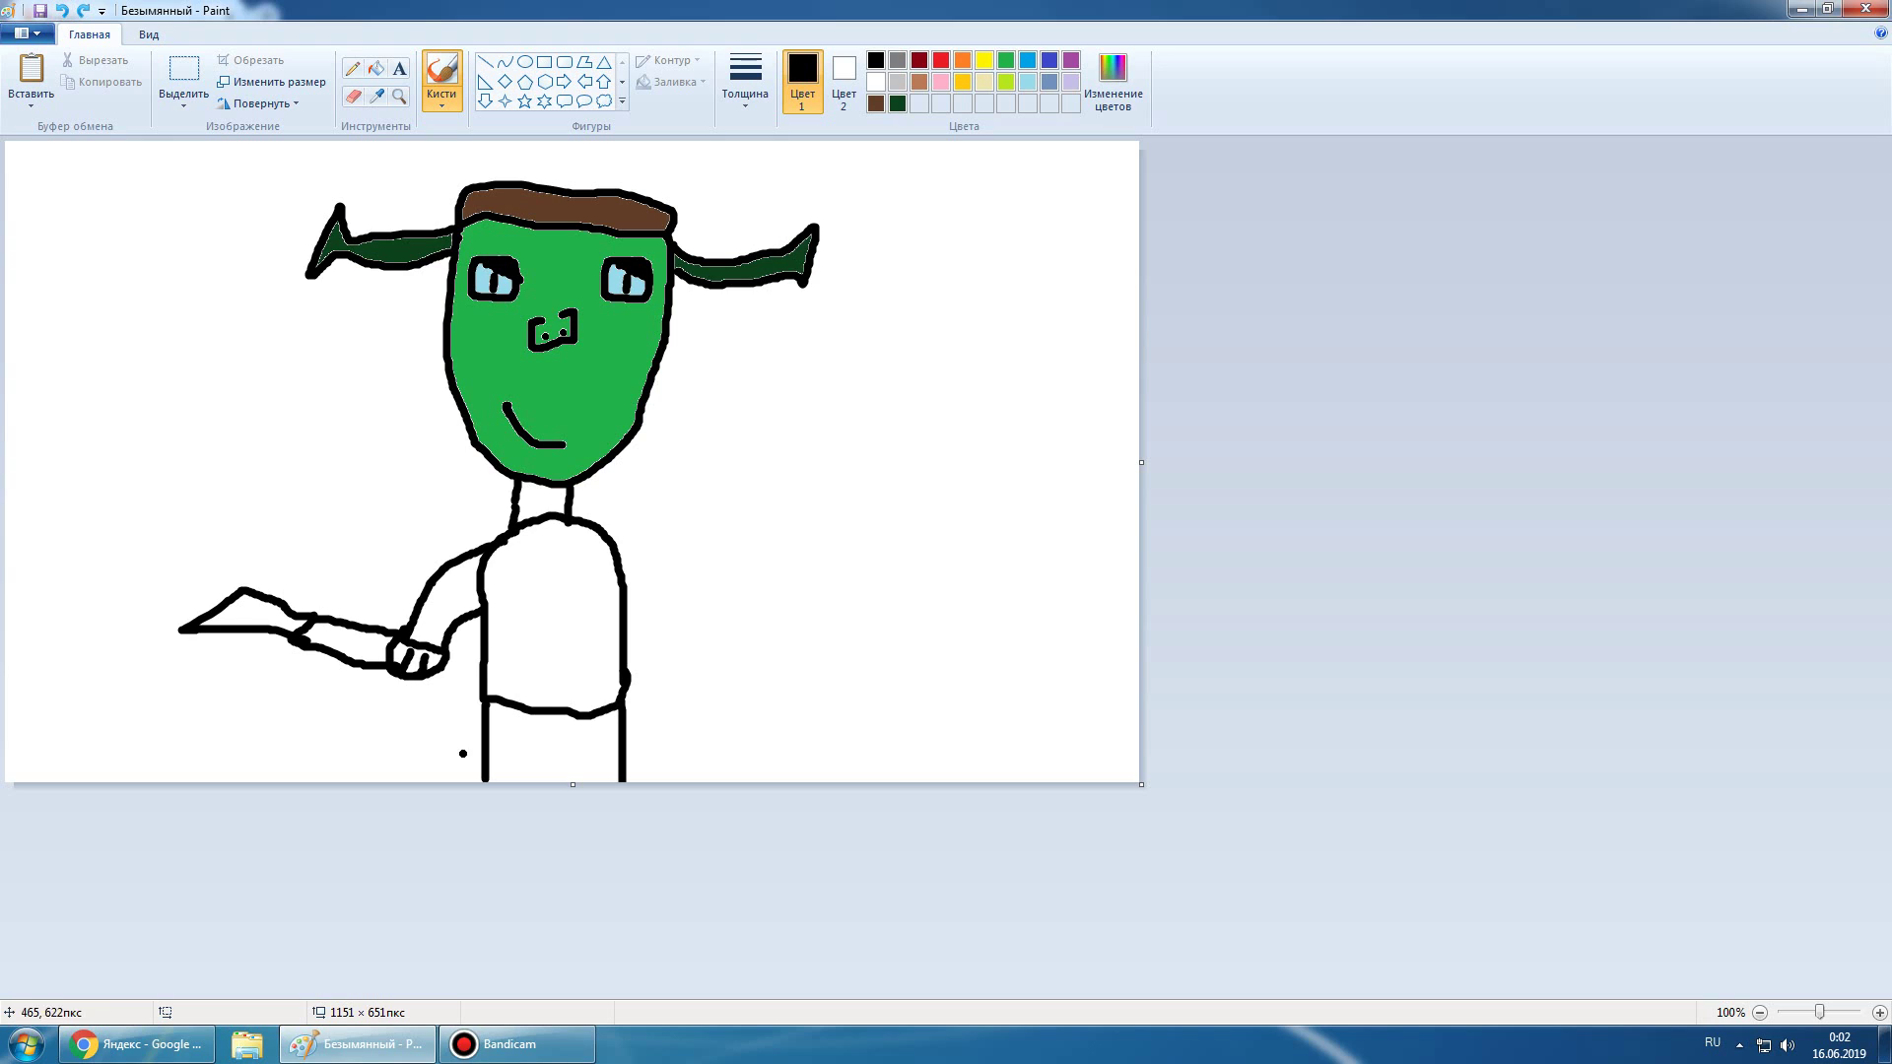
pyautogui.moveTo(423, 673)
pyautogui.mouseDown()
pyautogui.moveTo(532, 719)
pyautogui.moveTo(551, 687)
pyautogui.moveTo(454, 637)
pyautogui.mouseUp()
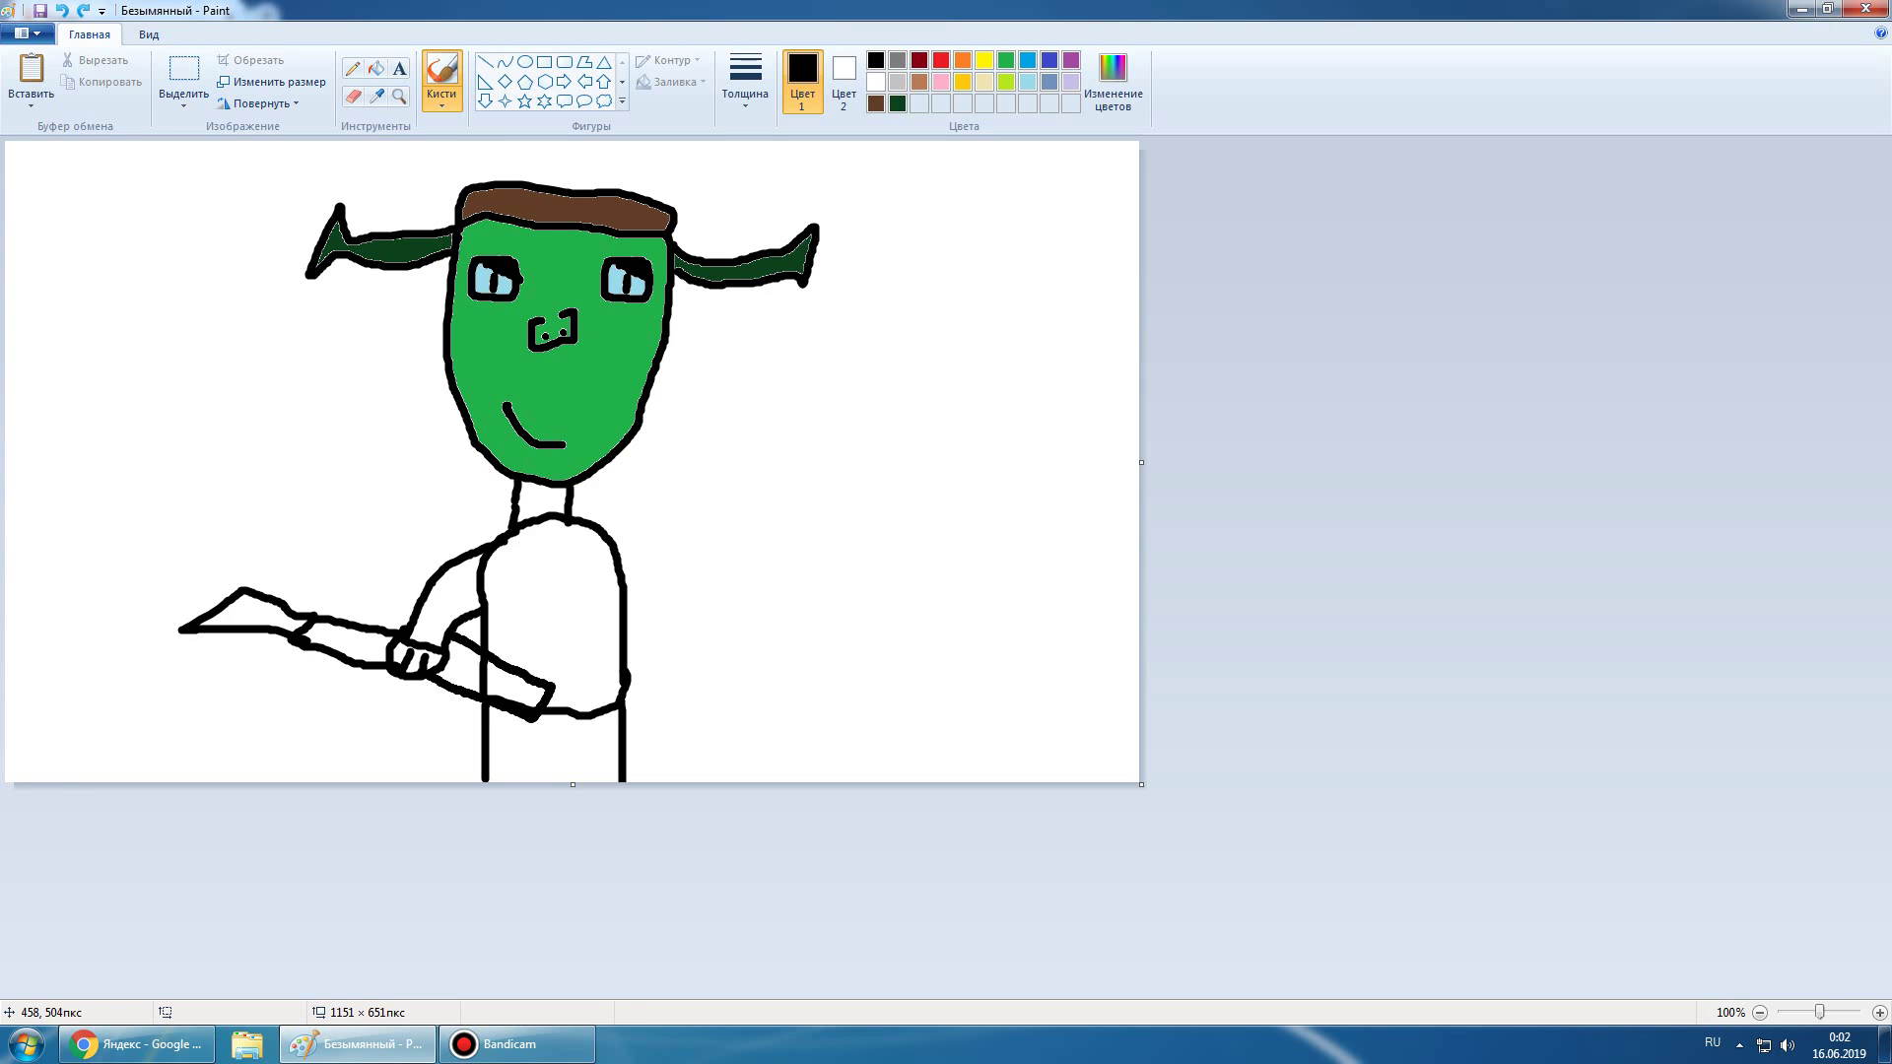
pyautogui.hotkey('ctrl', 'z')
pyautogui.click(61, 11)
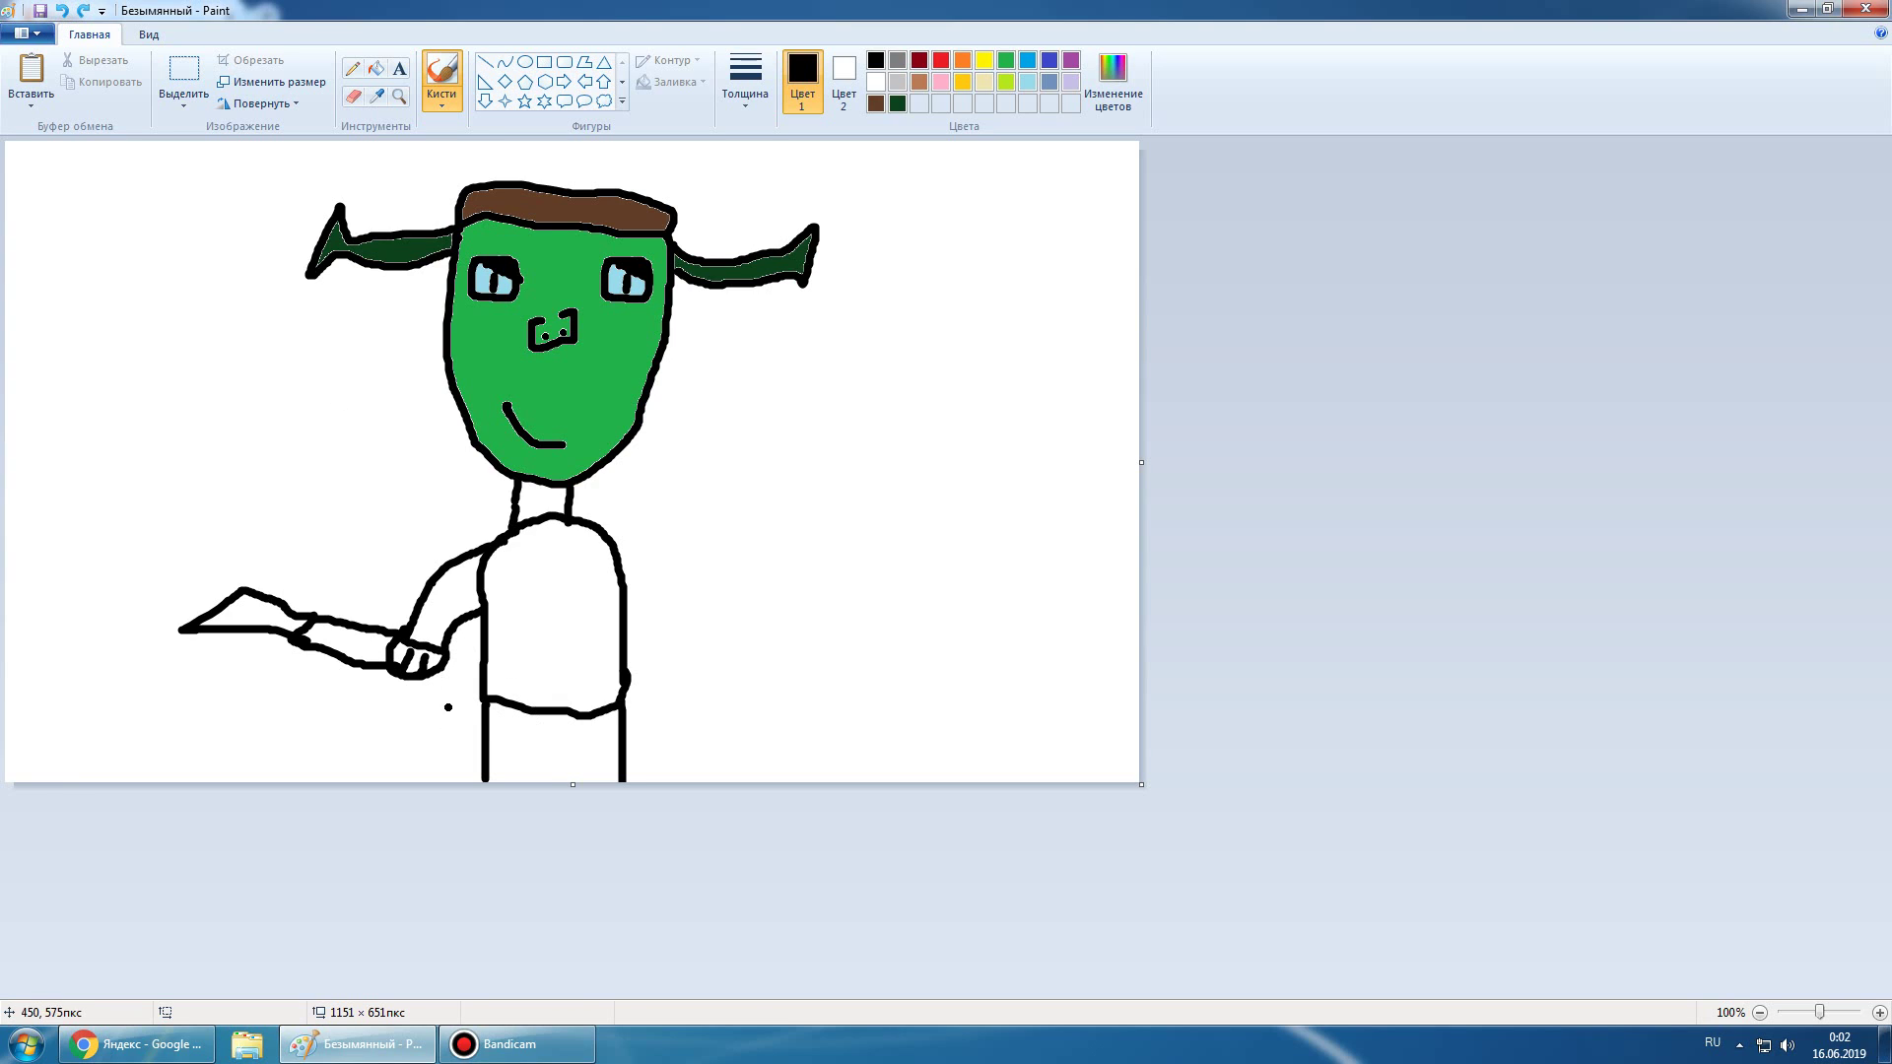
# Draw the gun's tapering barrel from the hand across the torso and erase the body outline inside it
pyautogui.moveTo(435, 674)
pyautogui.mouseDown()
pyautogui.moveTo(514, 708)
pyautogui.moveTo(538, 695)
pyautogui.moveTo(463, 655)
pyautogui.moveTo(635, 733)
pyautogui.moveTo(533, 691)
pyautogui.mouseUp()
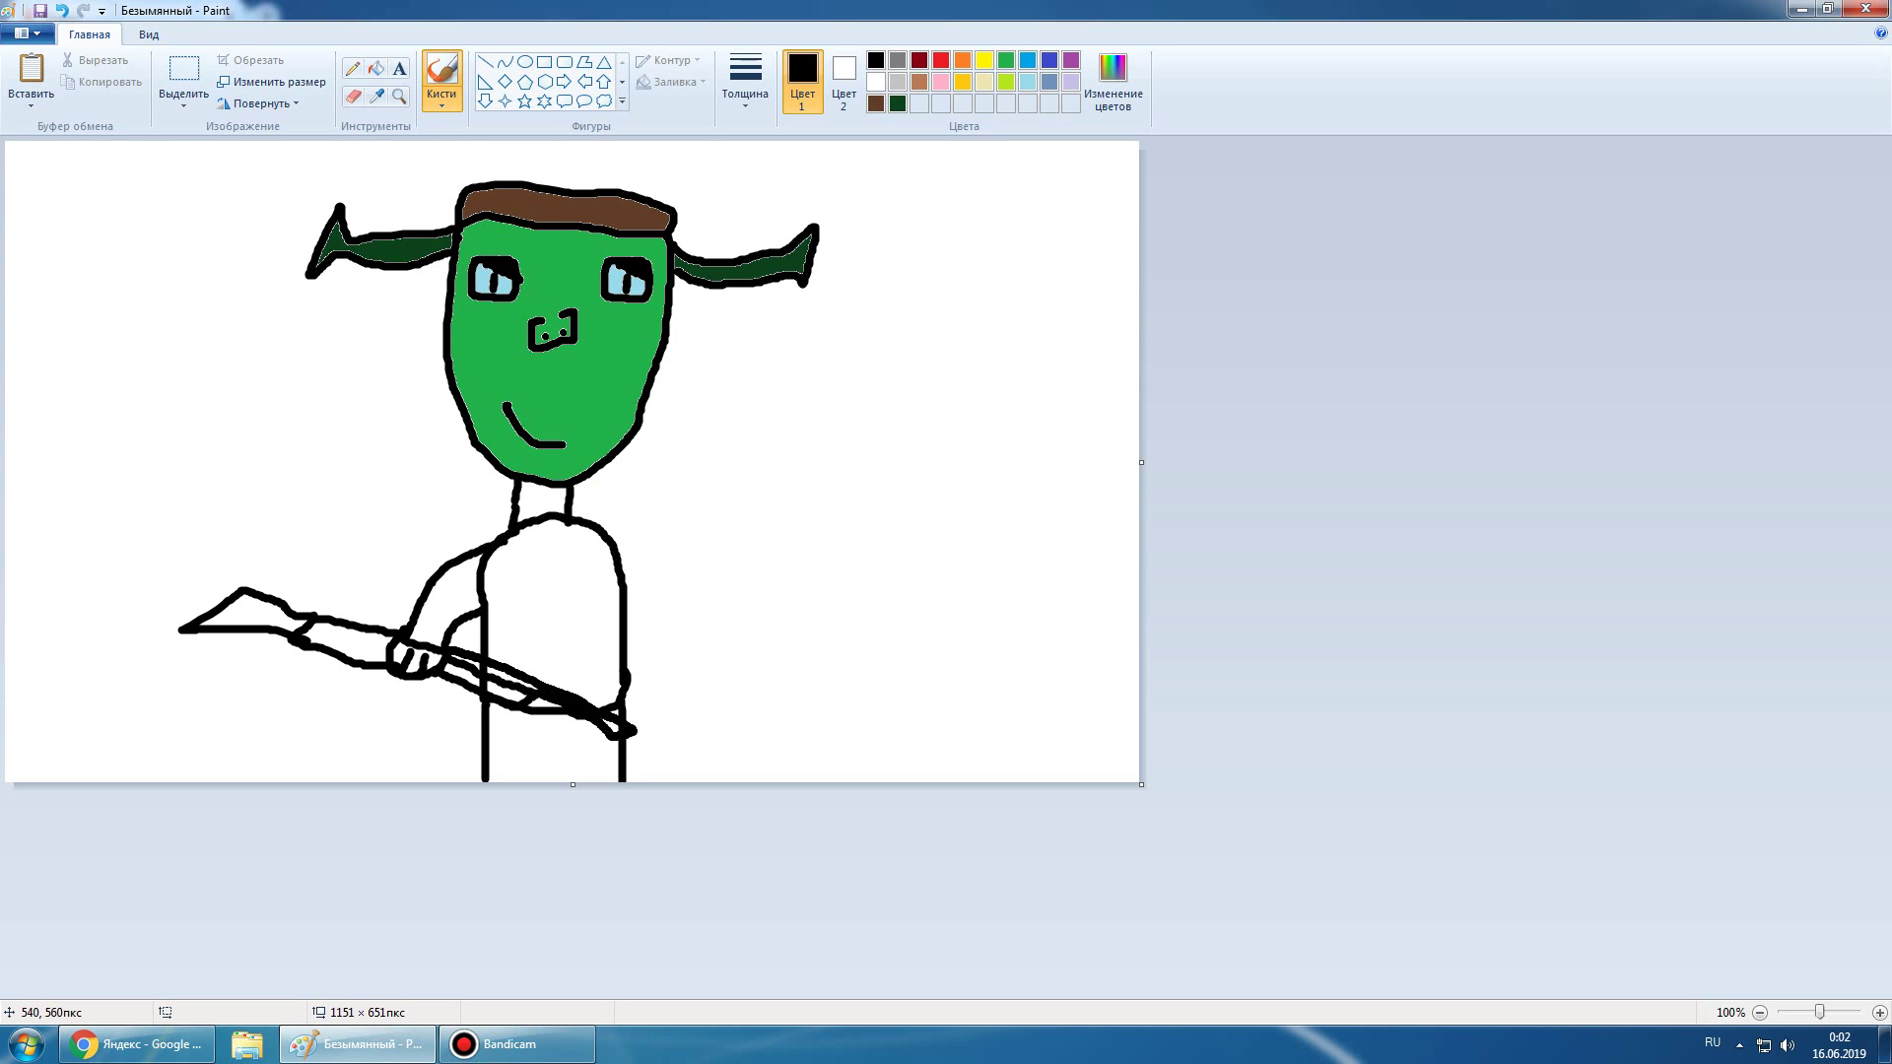
pyautogui.hotkey('ctrl', 'z')
pyautogui.click(352, 95)
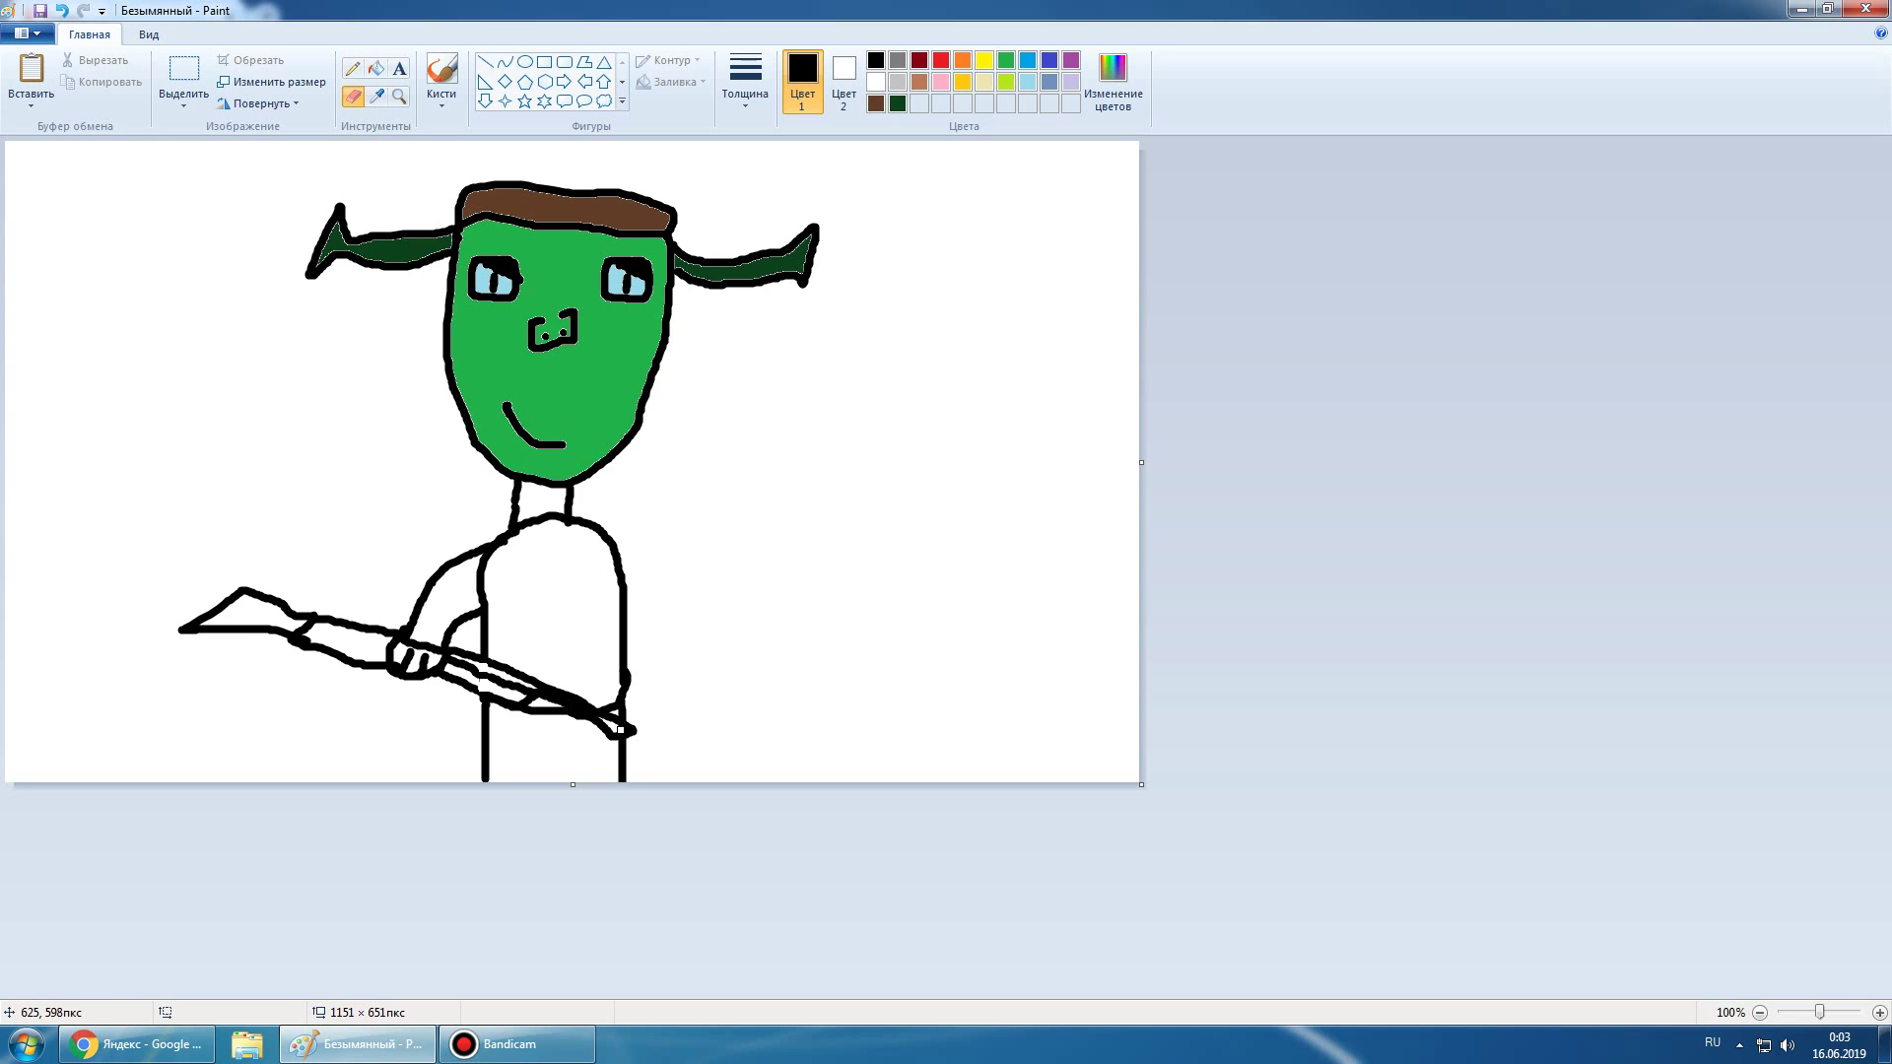
# Fill the gun's stock with the custom dark brown
pyautogui.click(376, 68)
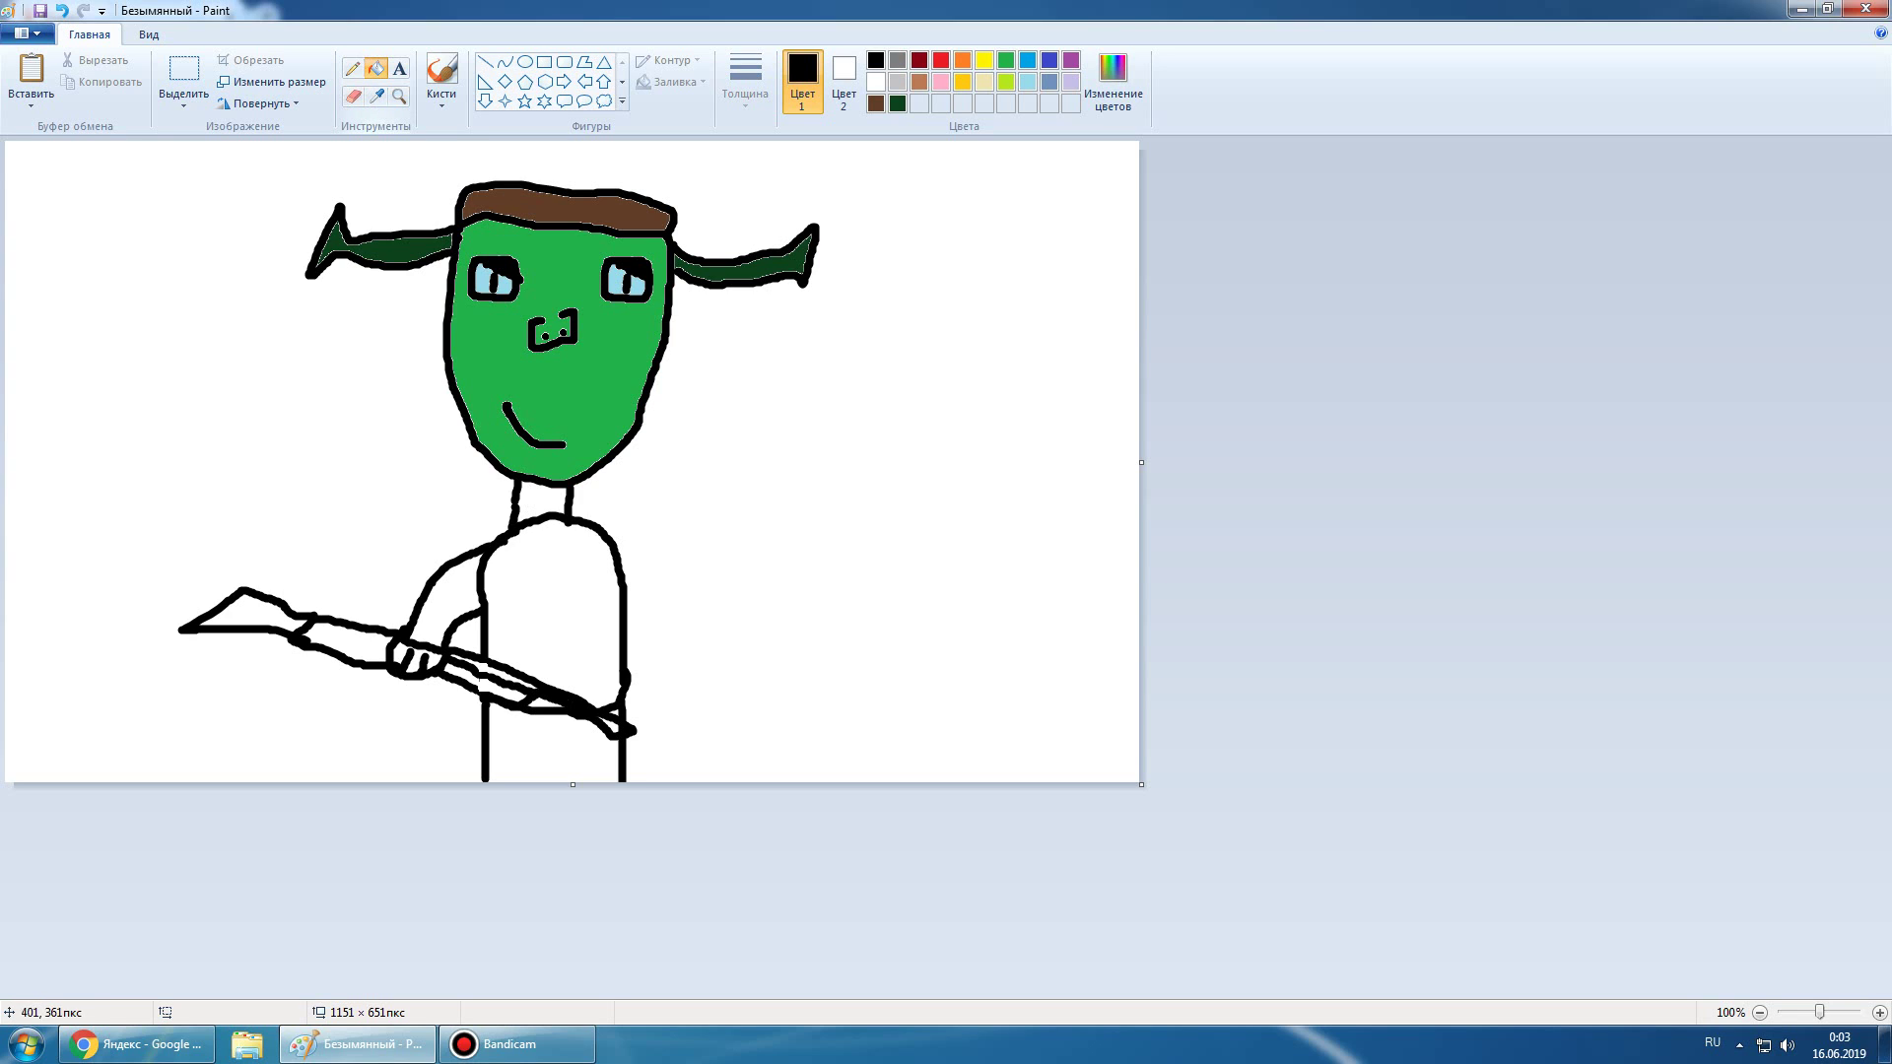
pyautogui.click(875, 102)
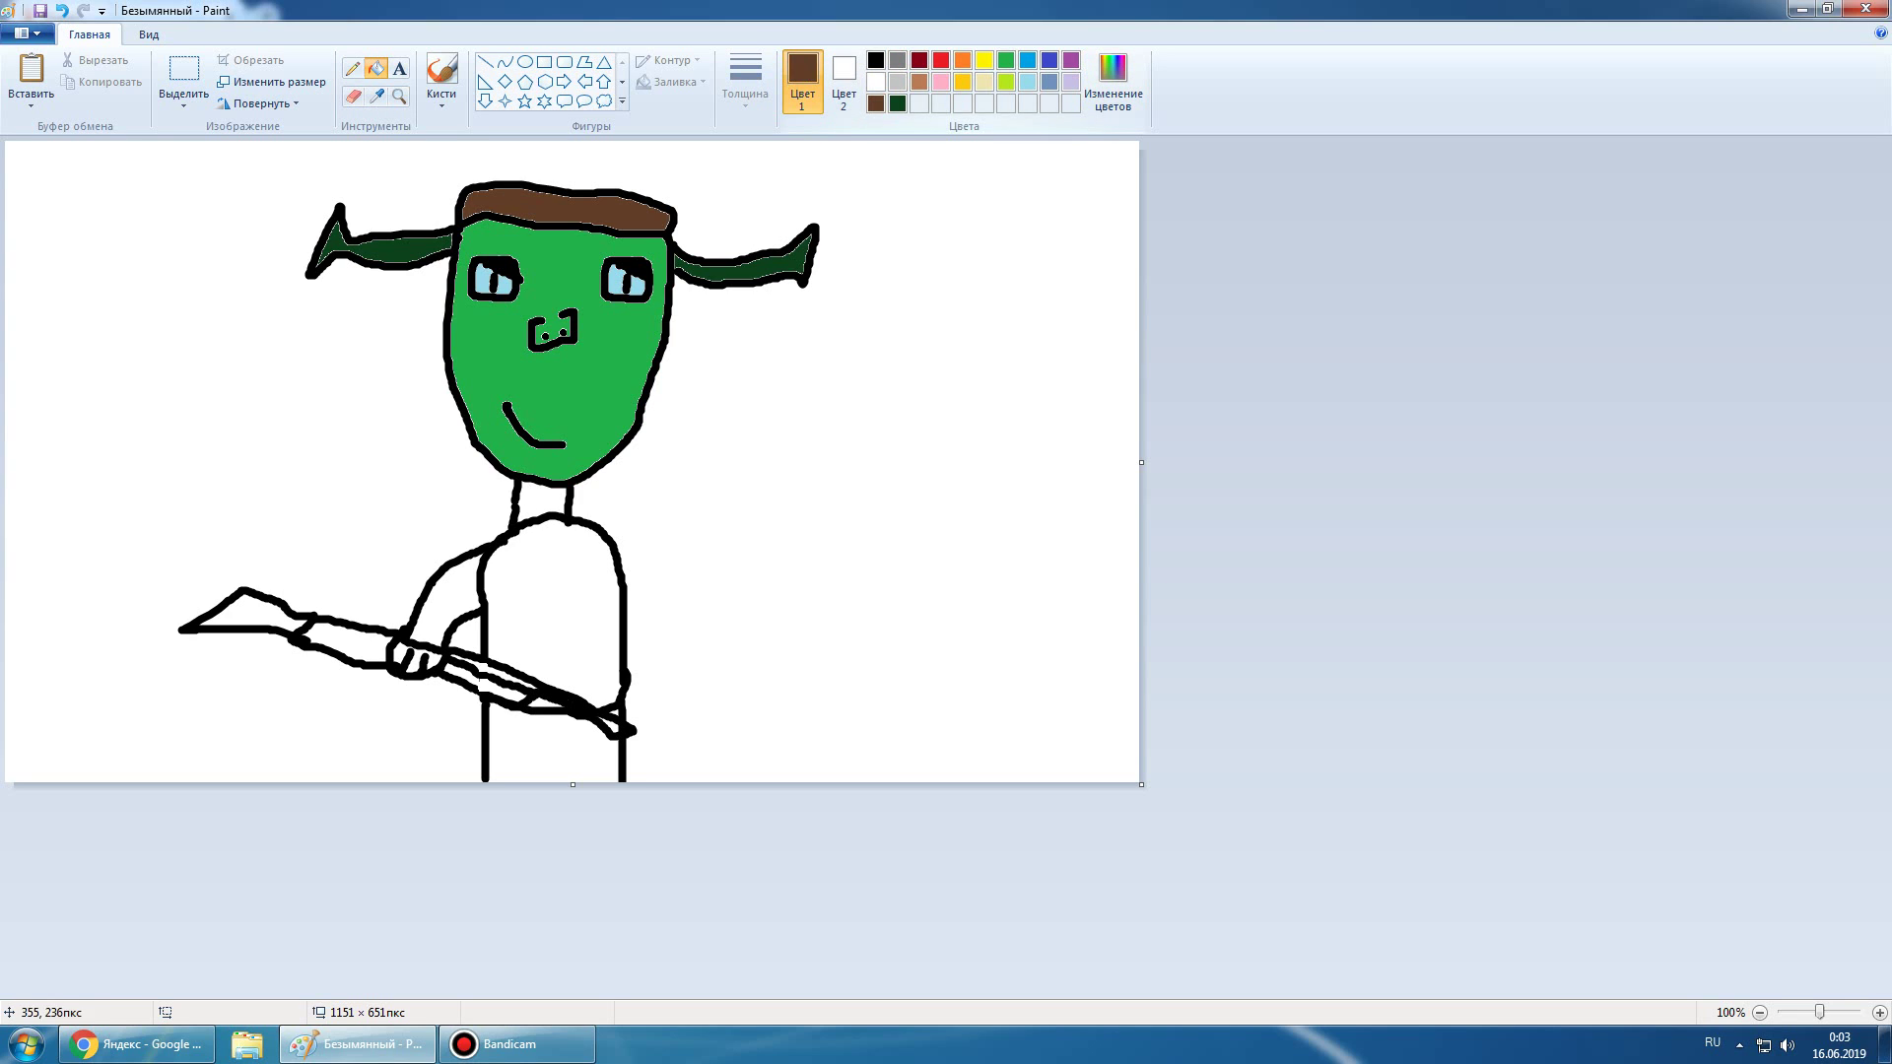
pyautogui.click(237, 617)
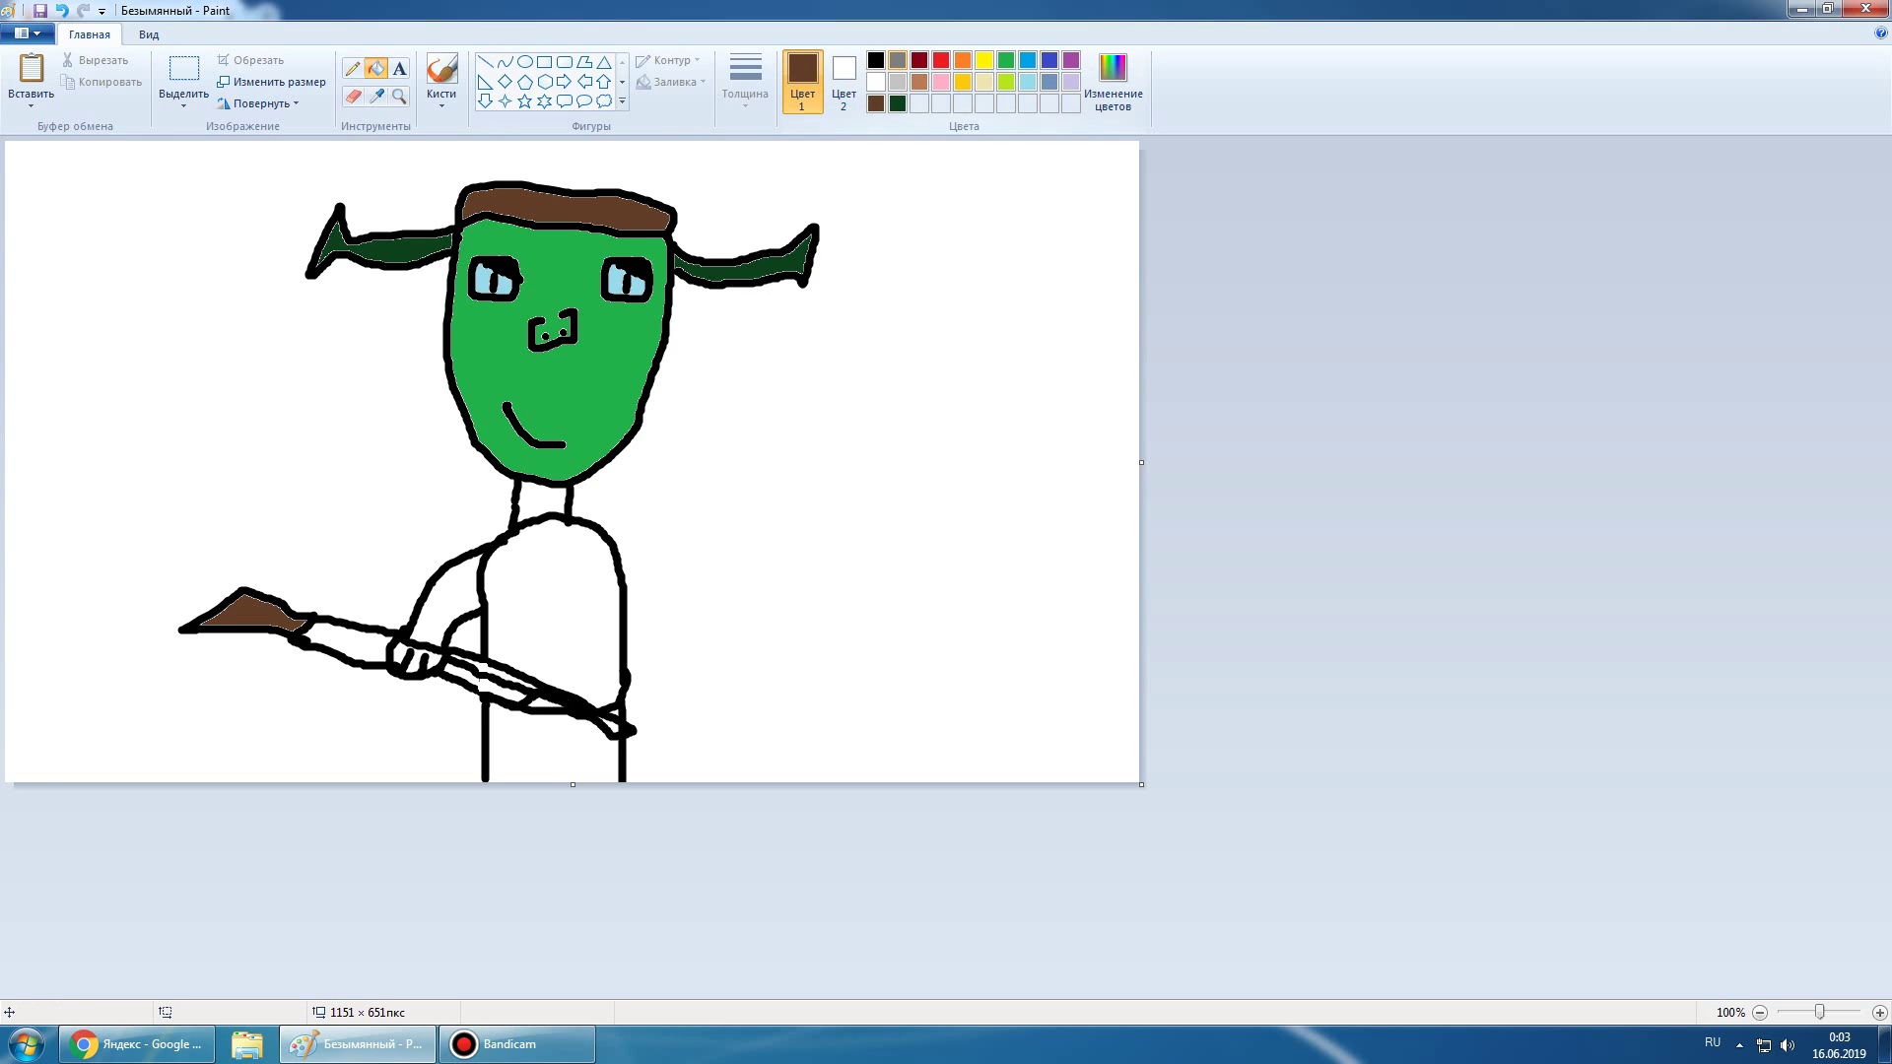
# Fill the gun's body and every section of its barrel with black
pyautogui.click(875, 61)
pyautogui.click(339, 651)
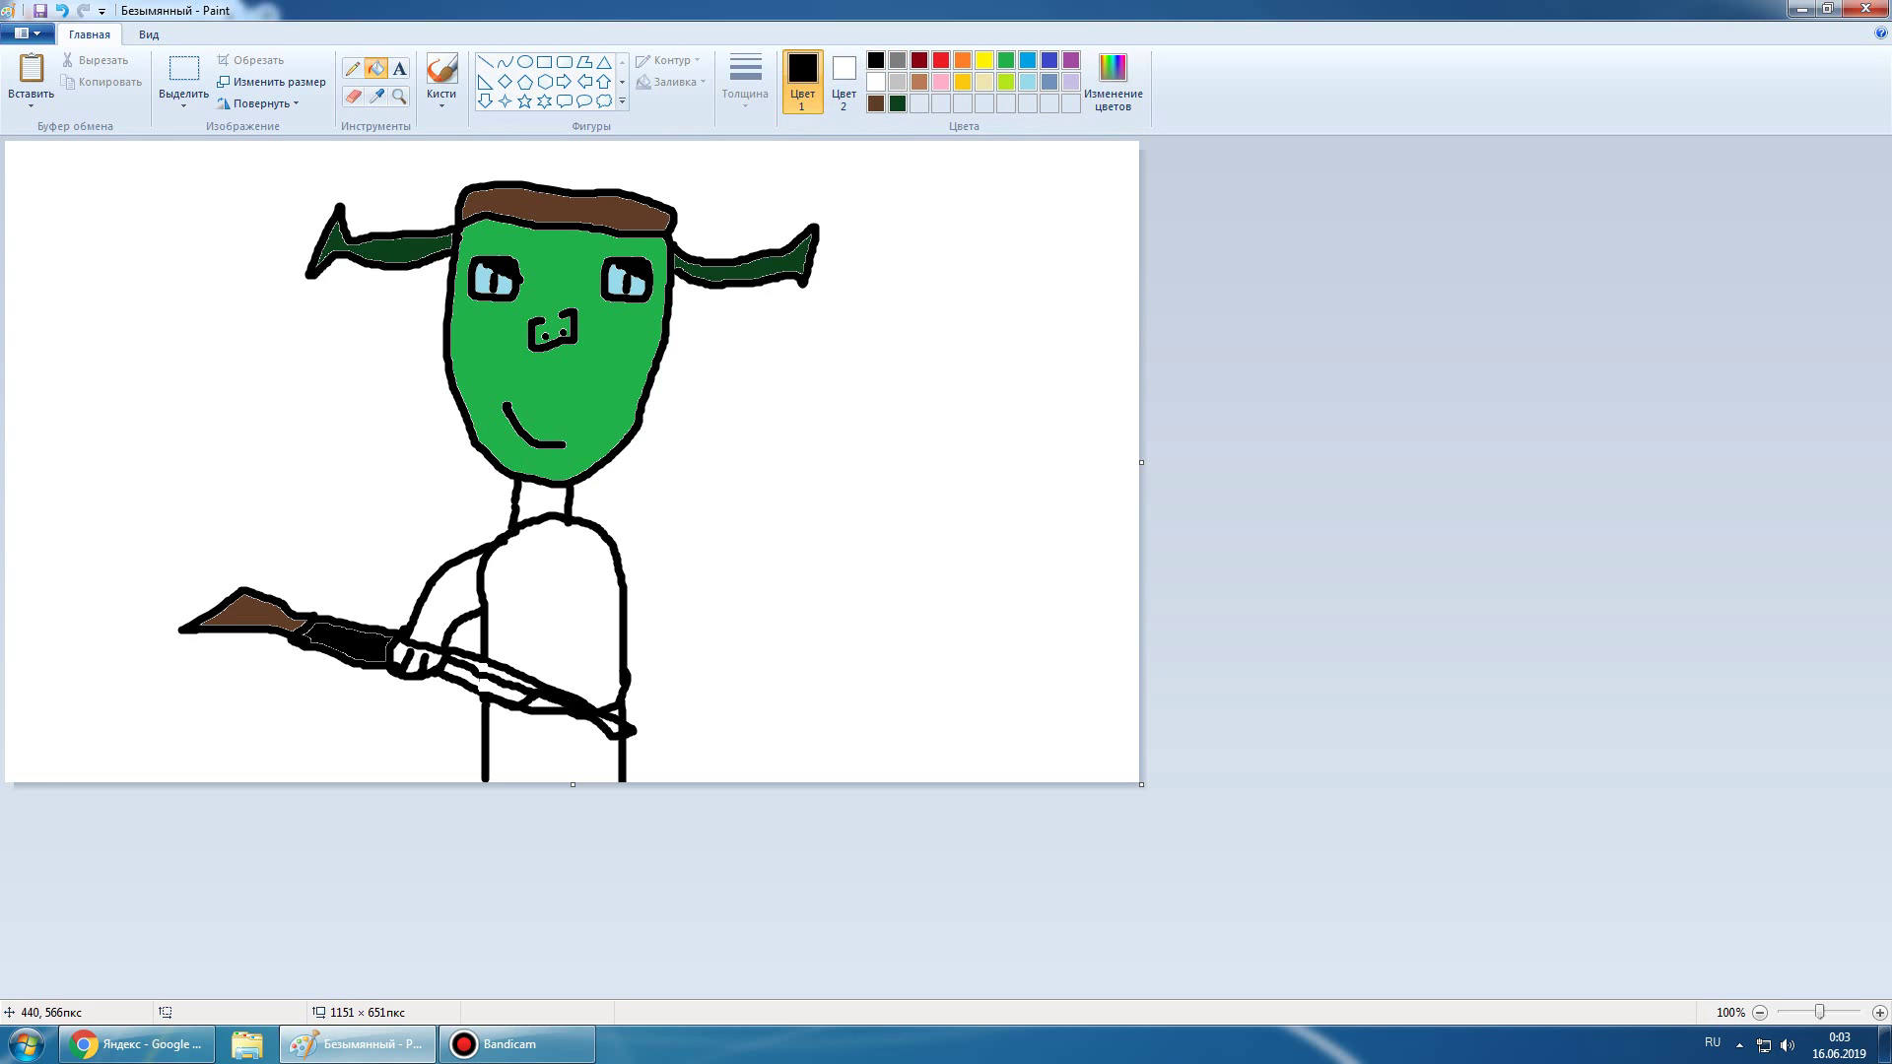
pyautogui.click(453, 673)
pyautogui.click(482, 668)
pyautogui.click(541, 704)
pyautogui.click(609, 721)
# Draw the second arm in black from the torso's right shoulder, with a short sleeve and a forearm bent back toward the body
pyautogui.click(442, 70)
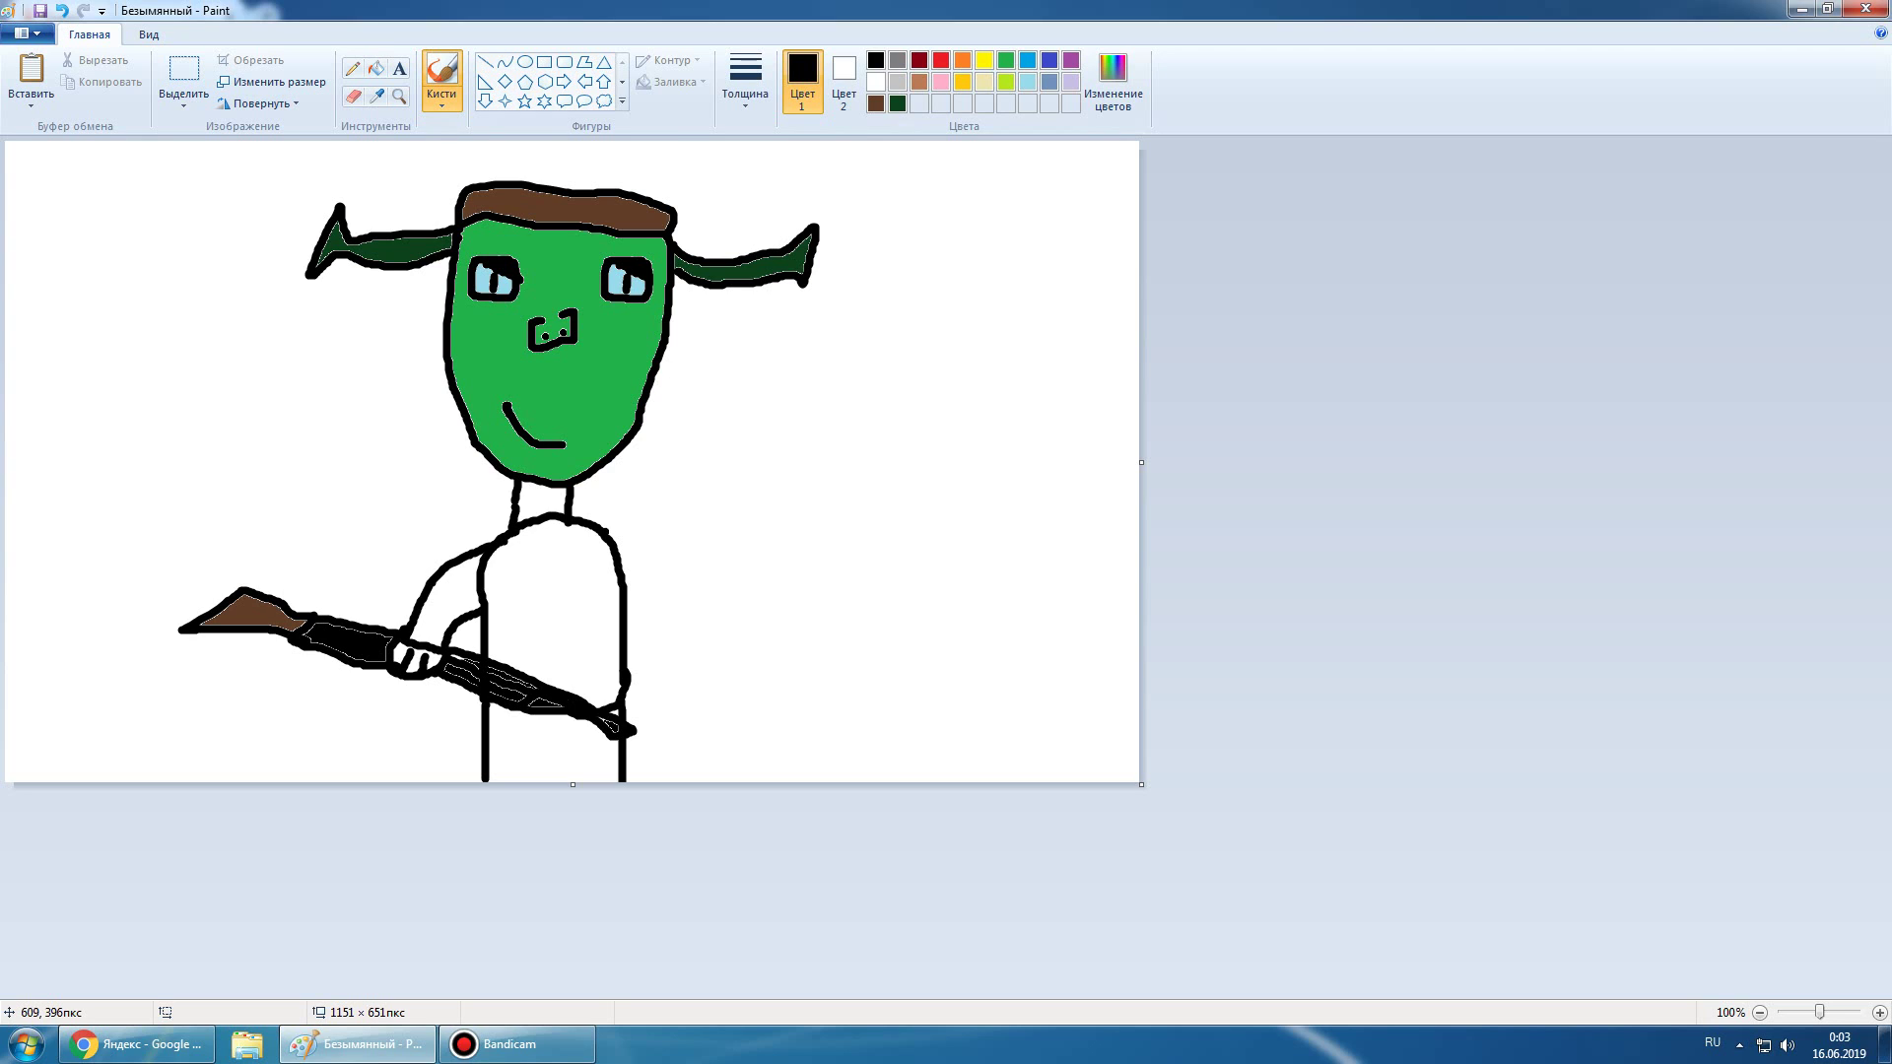
pyautogui.moveTo(605, 532)
pyautogui.mouseDown()
pyautogui.moveTo(650, 535)
pyautogui.moveTo(681, 594)
pyautogui.moveTo(684, 642)
pyautogui.moveTo(638, 641)
pyautogui.mouseUp()
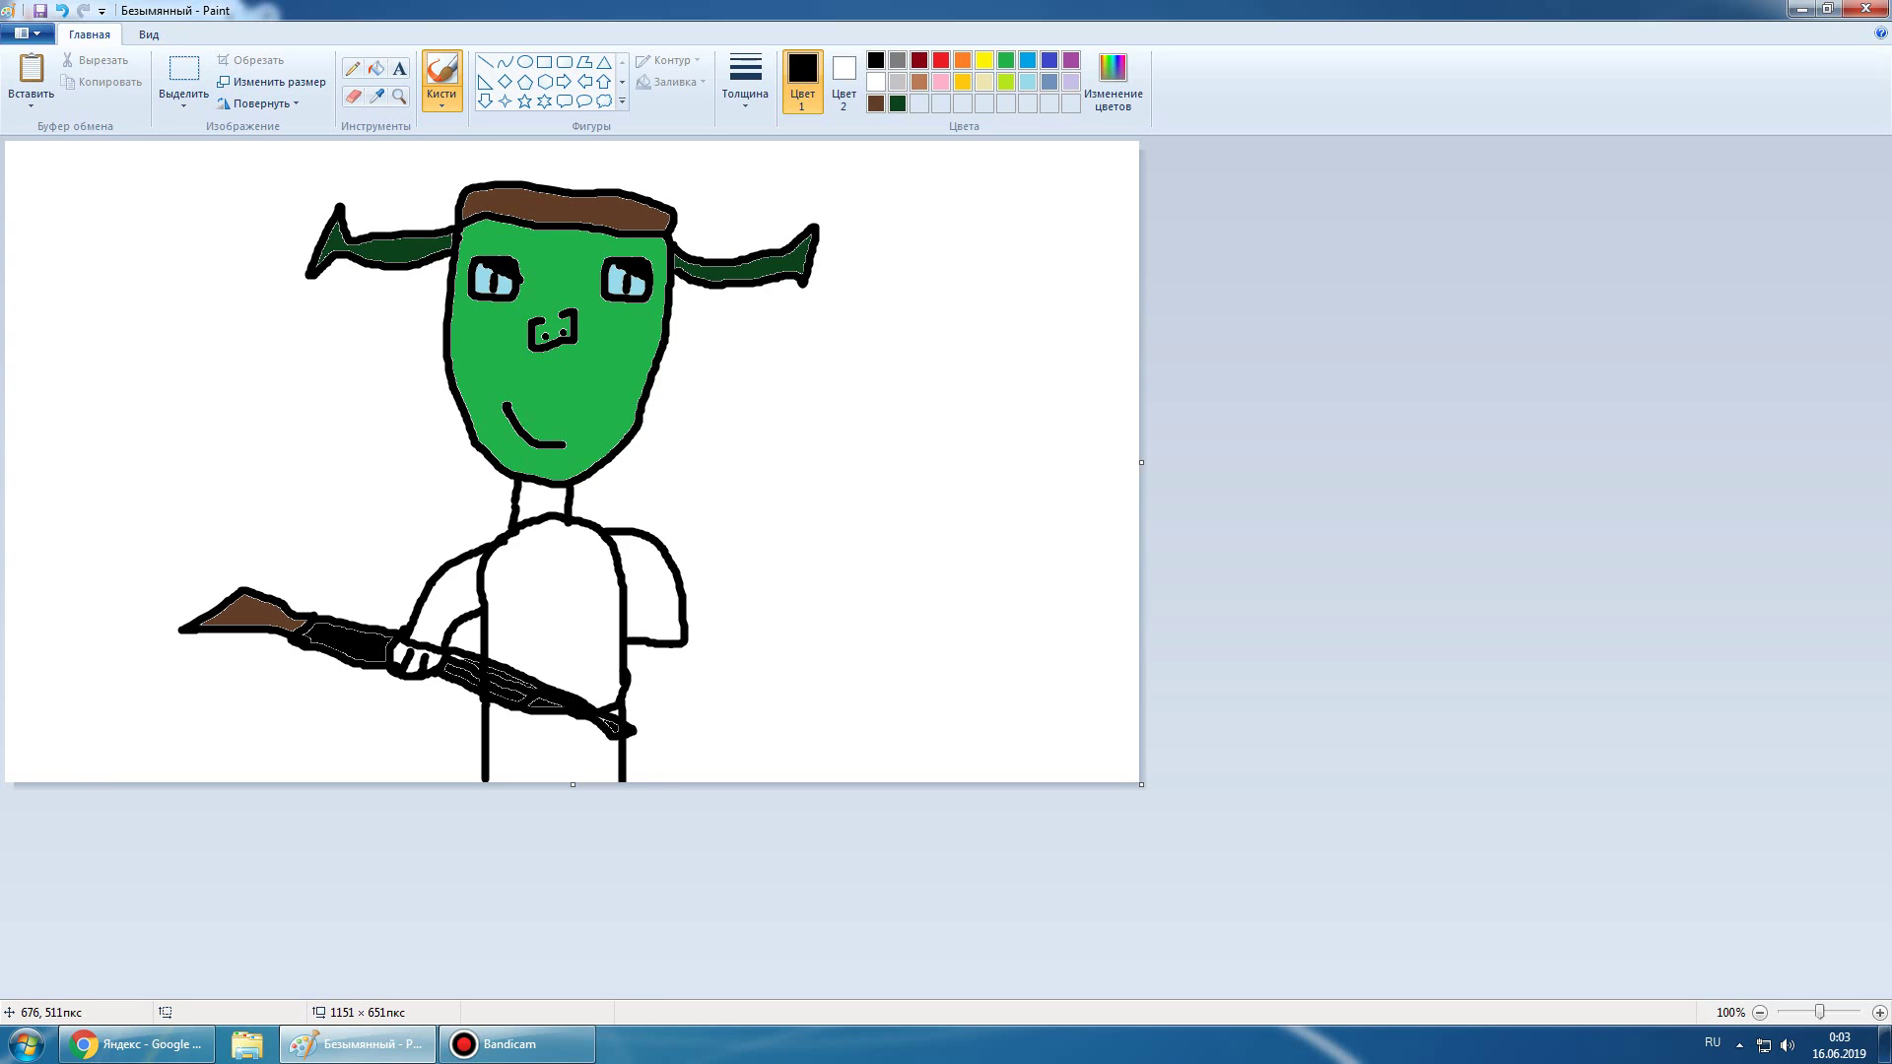
pyautogui.moveTo(676, 647); pyautogui.dragTo(628, 664)
pyautogui.click(985, 80)
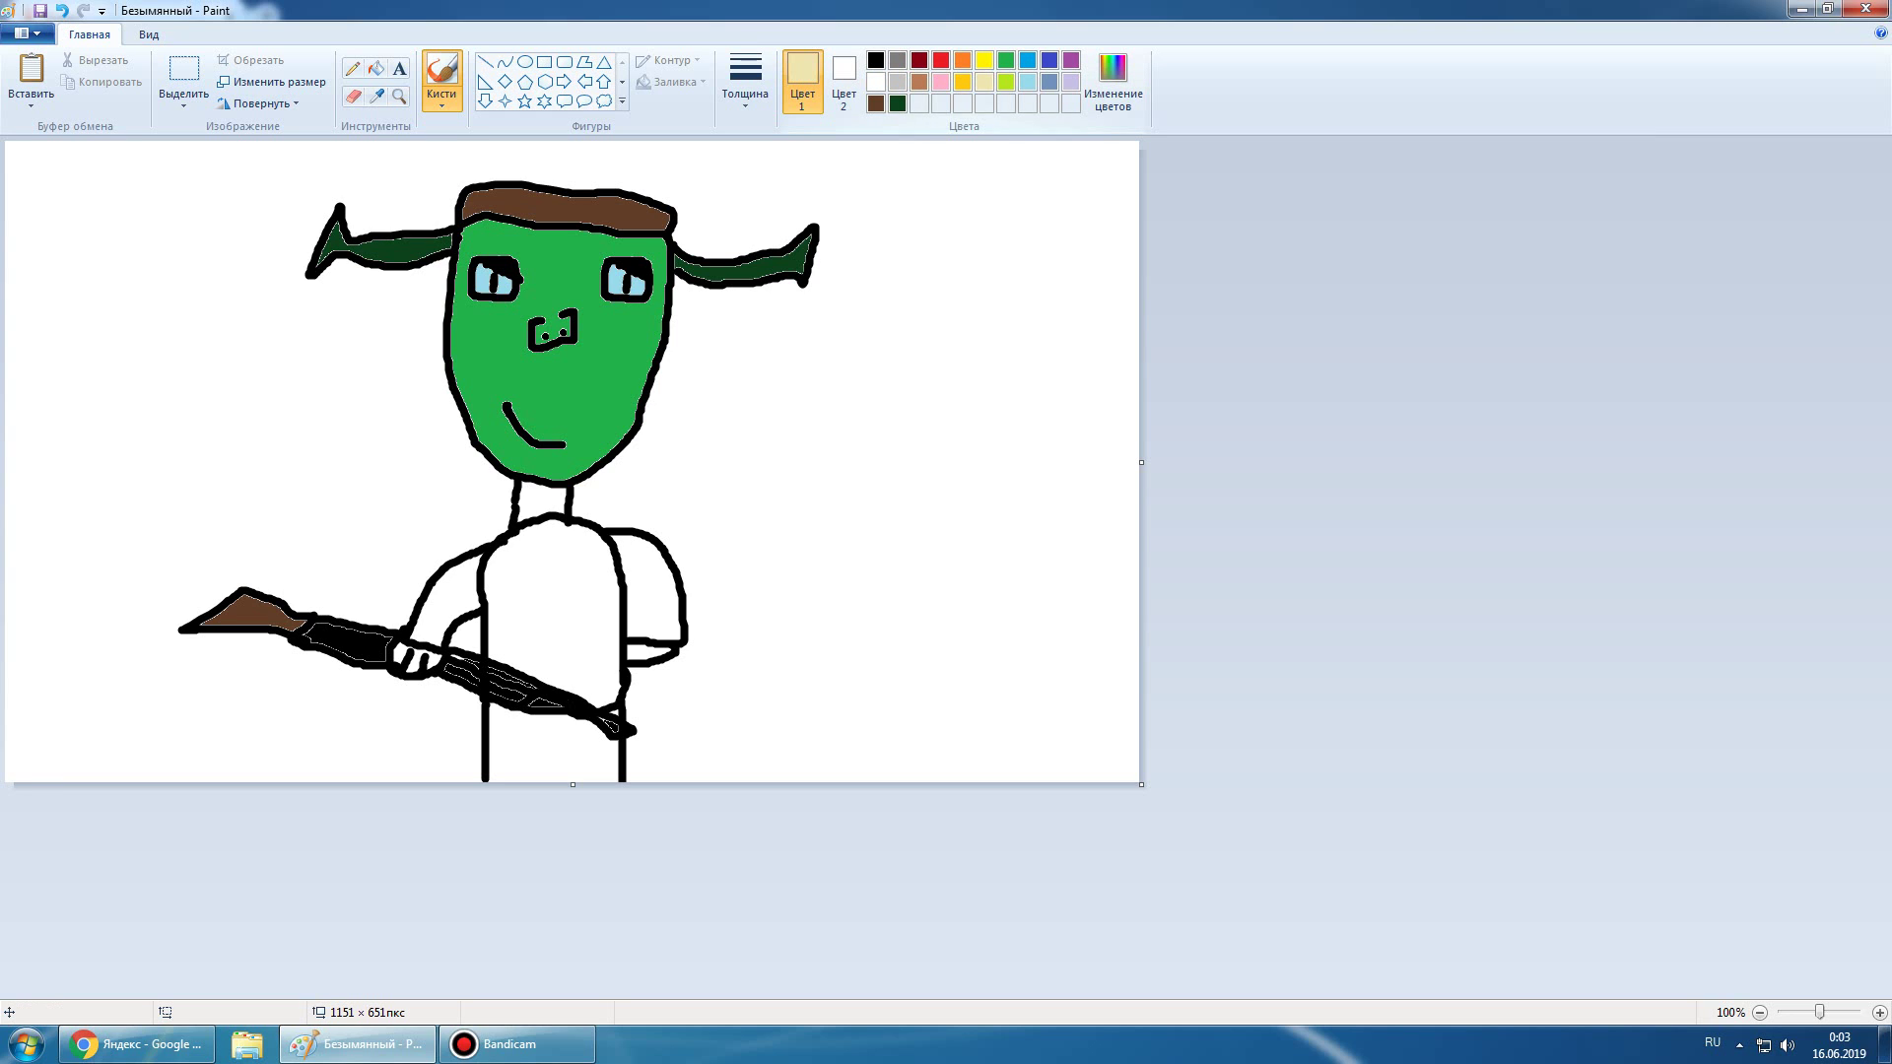
pyautogui.click(1113, 79)
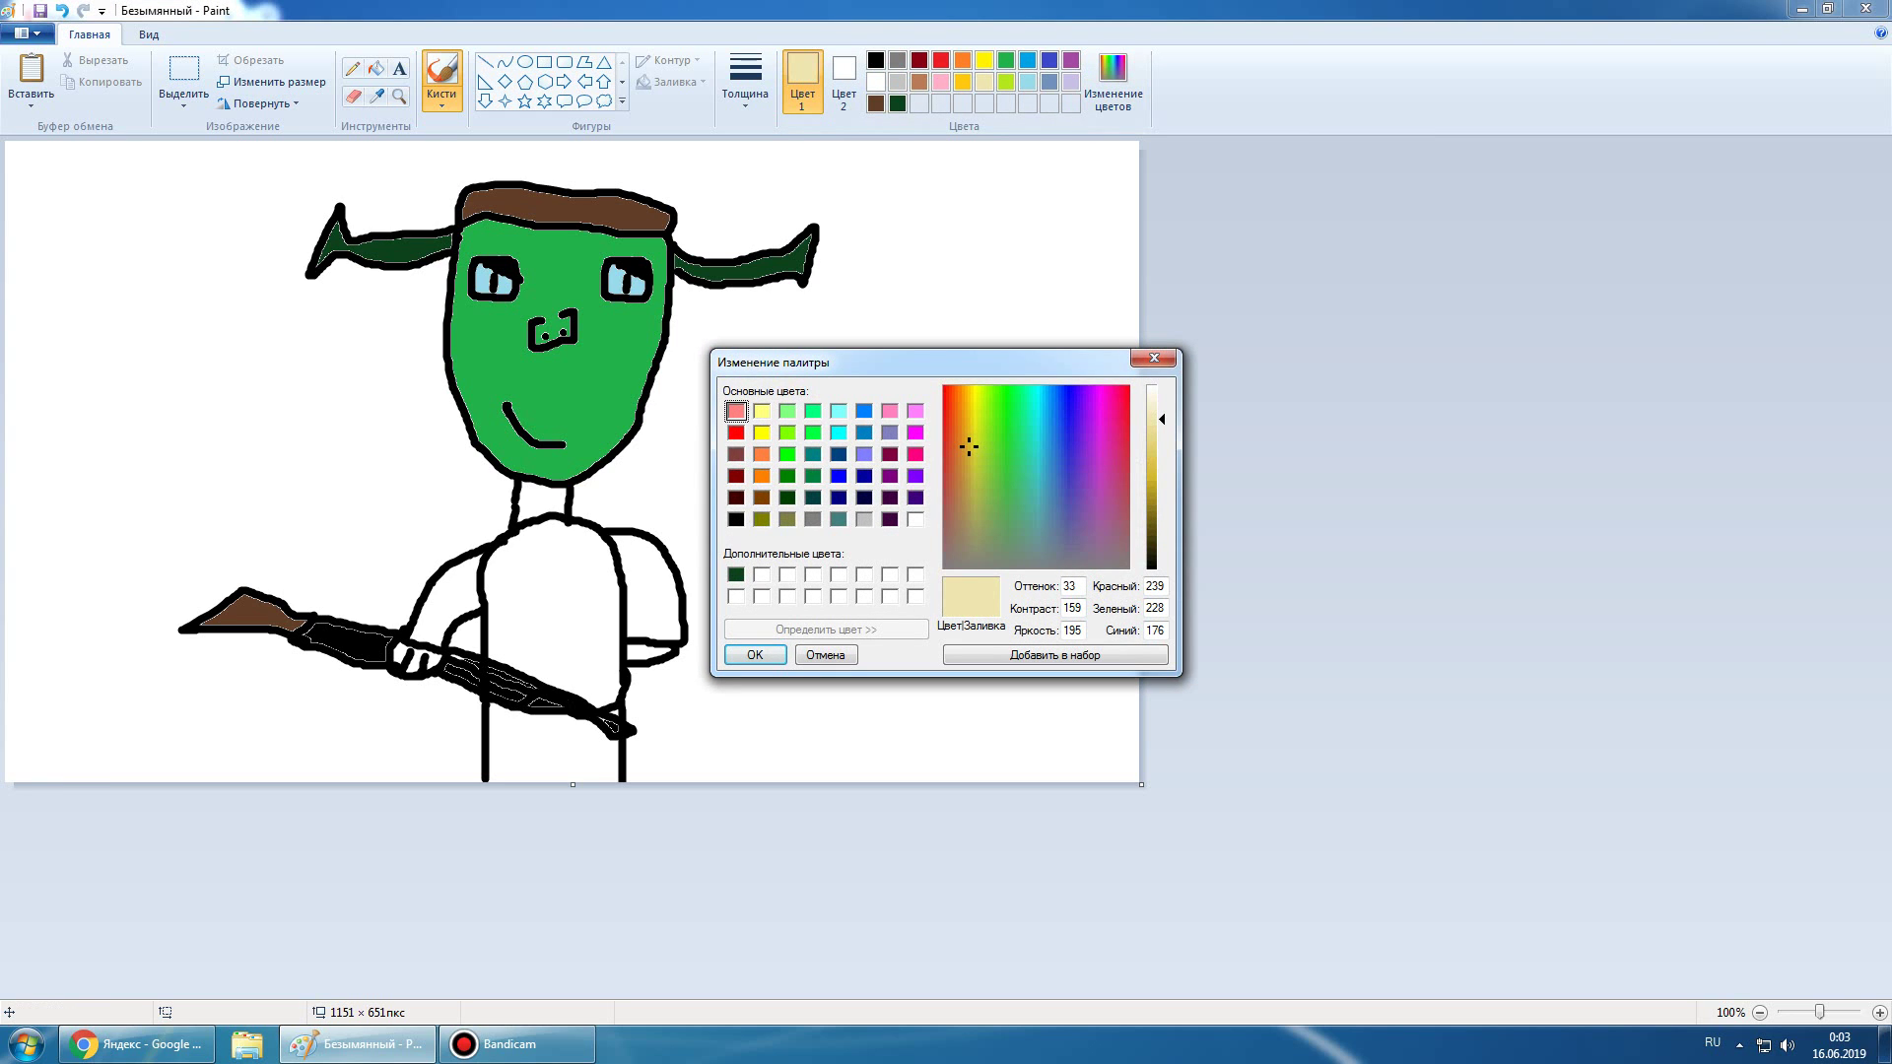
pyautogui.moveTo(1151, 419); pyautogui.dragTo(1151, 388)
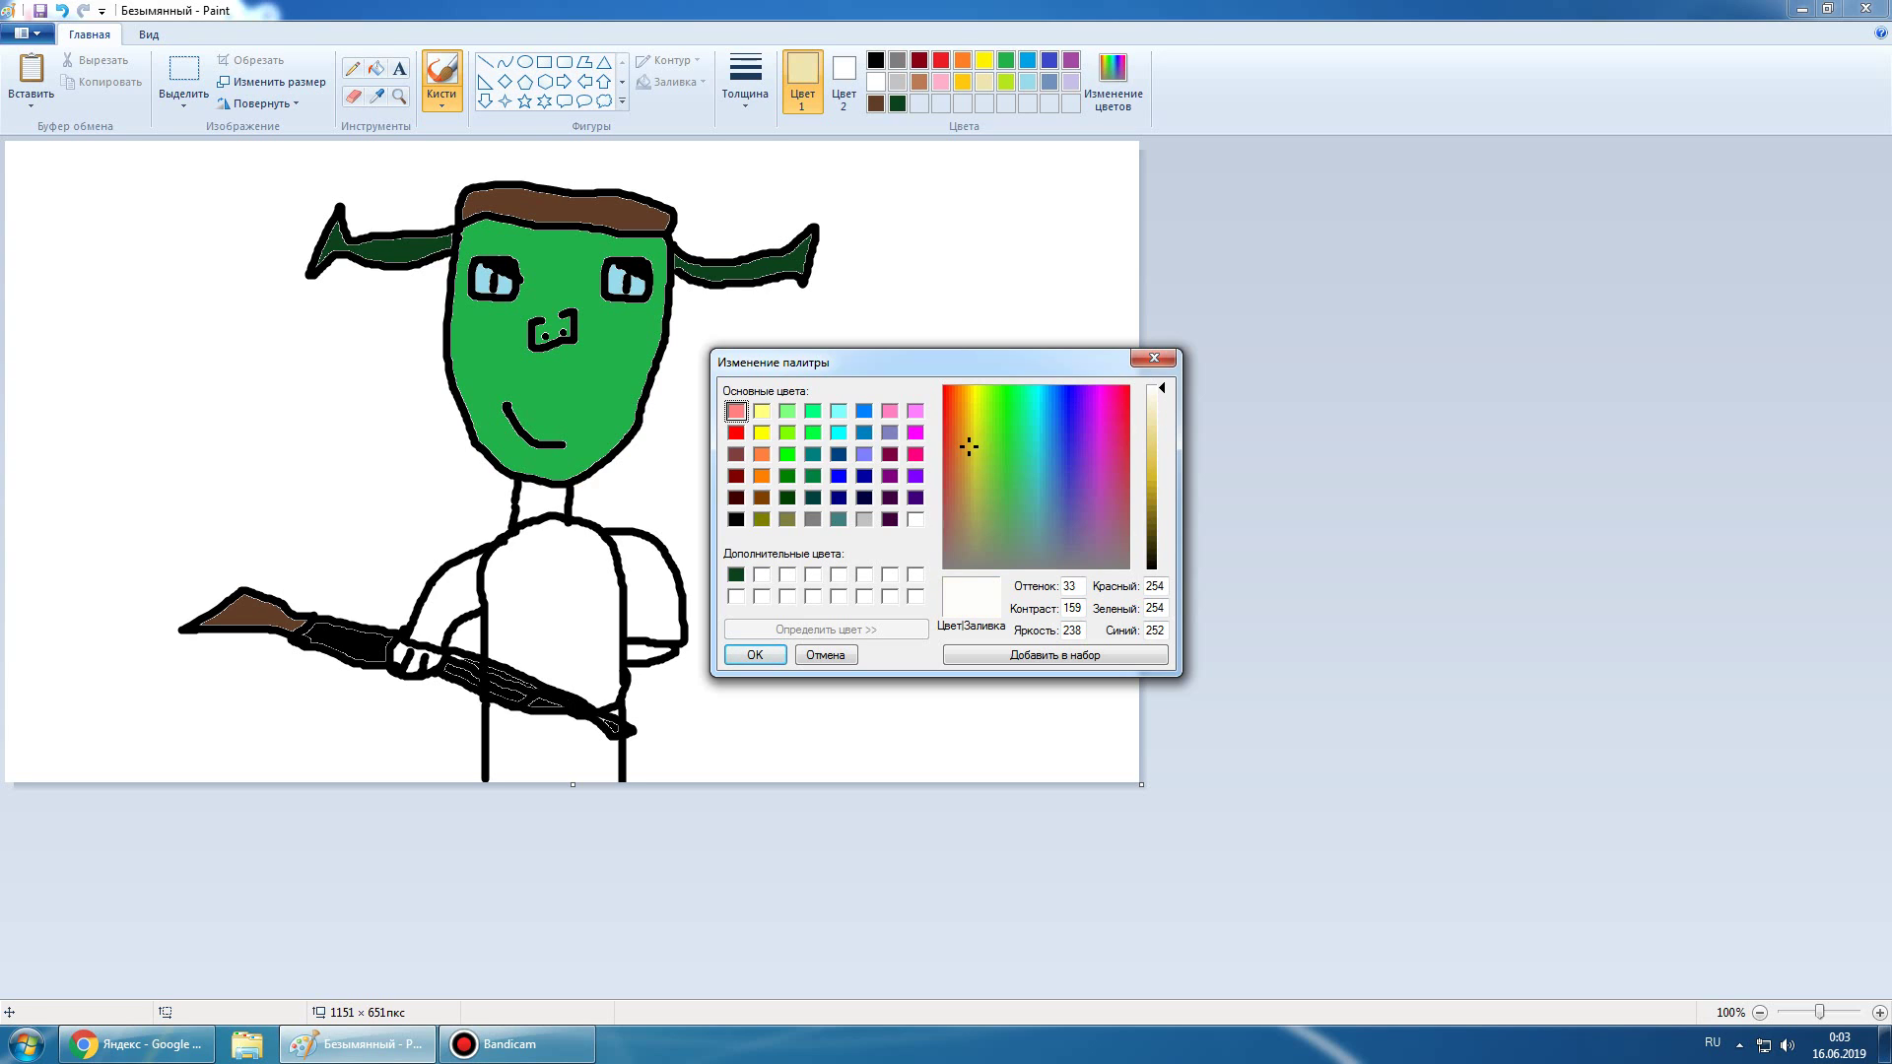
pyautogui.click(1054, 656)
pyautogui.click(974, 477)
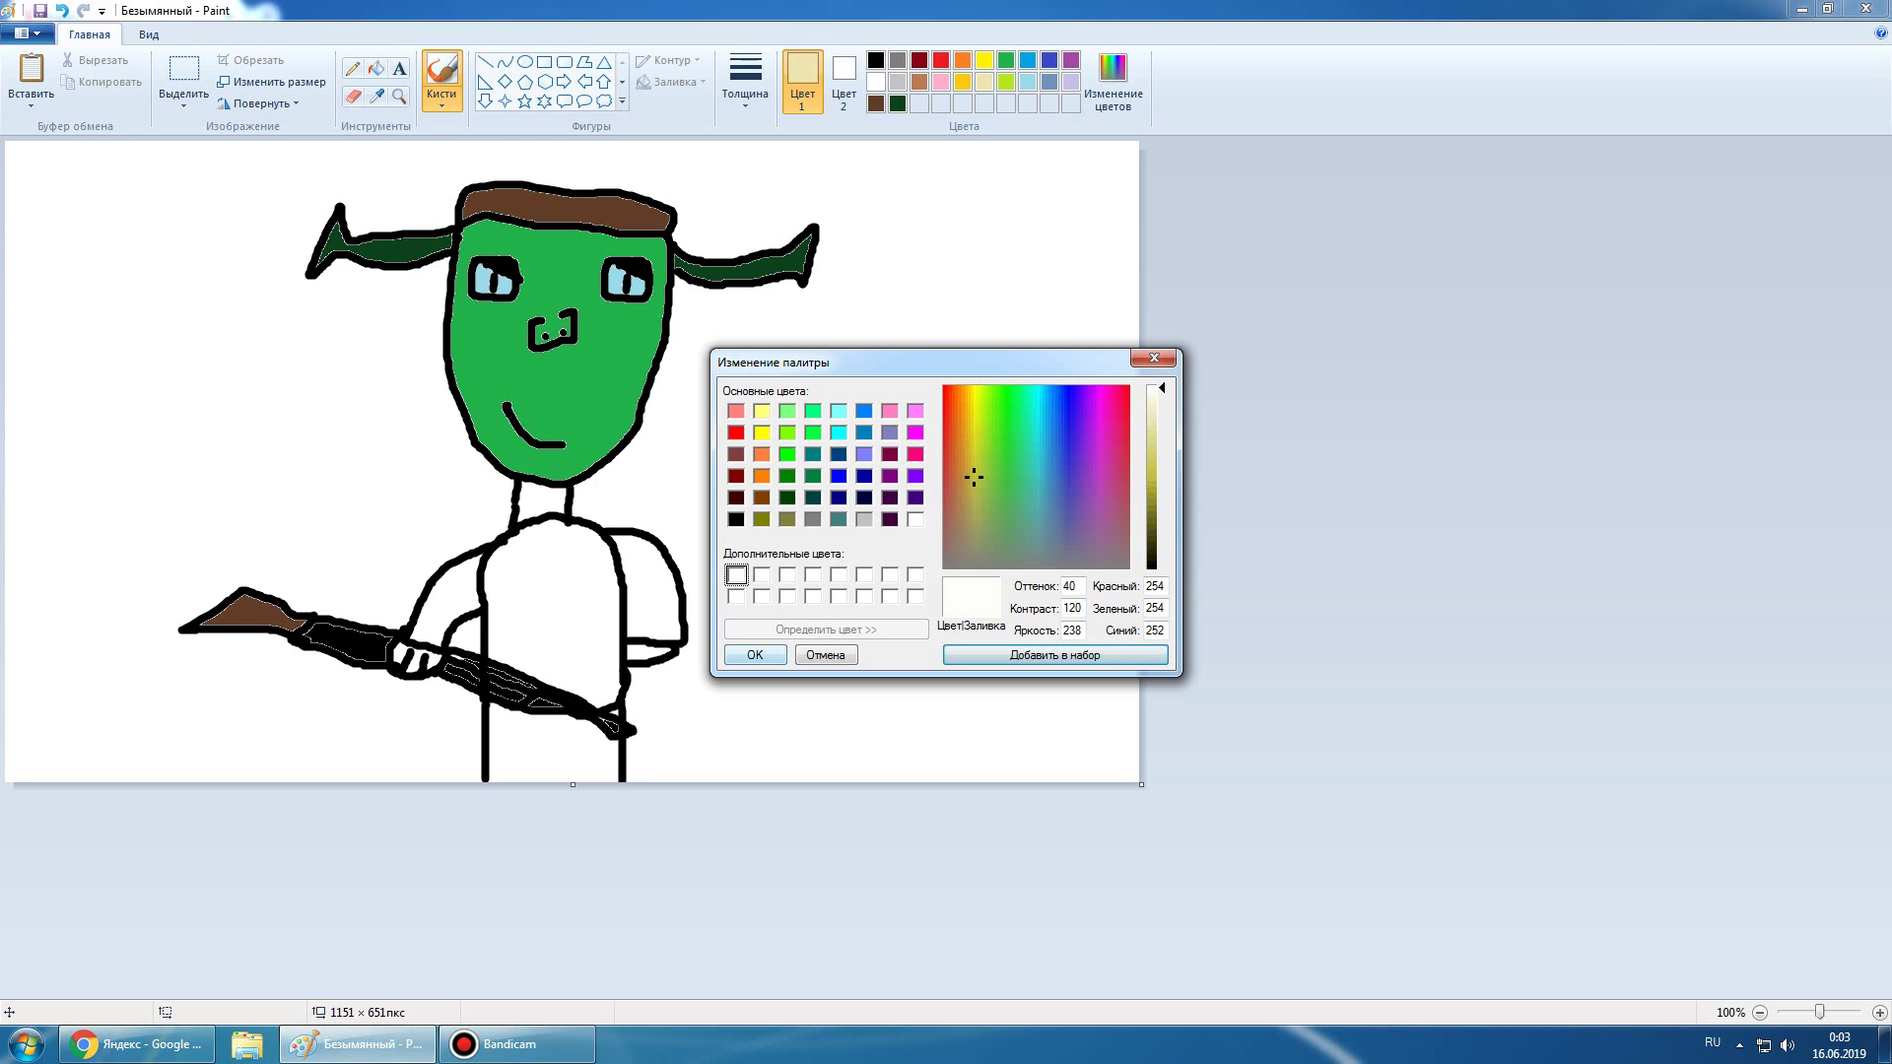
pyautogui.click(1154, 357)
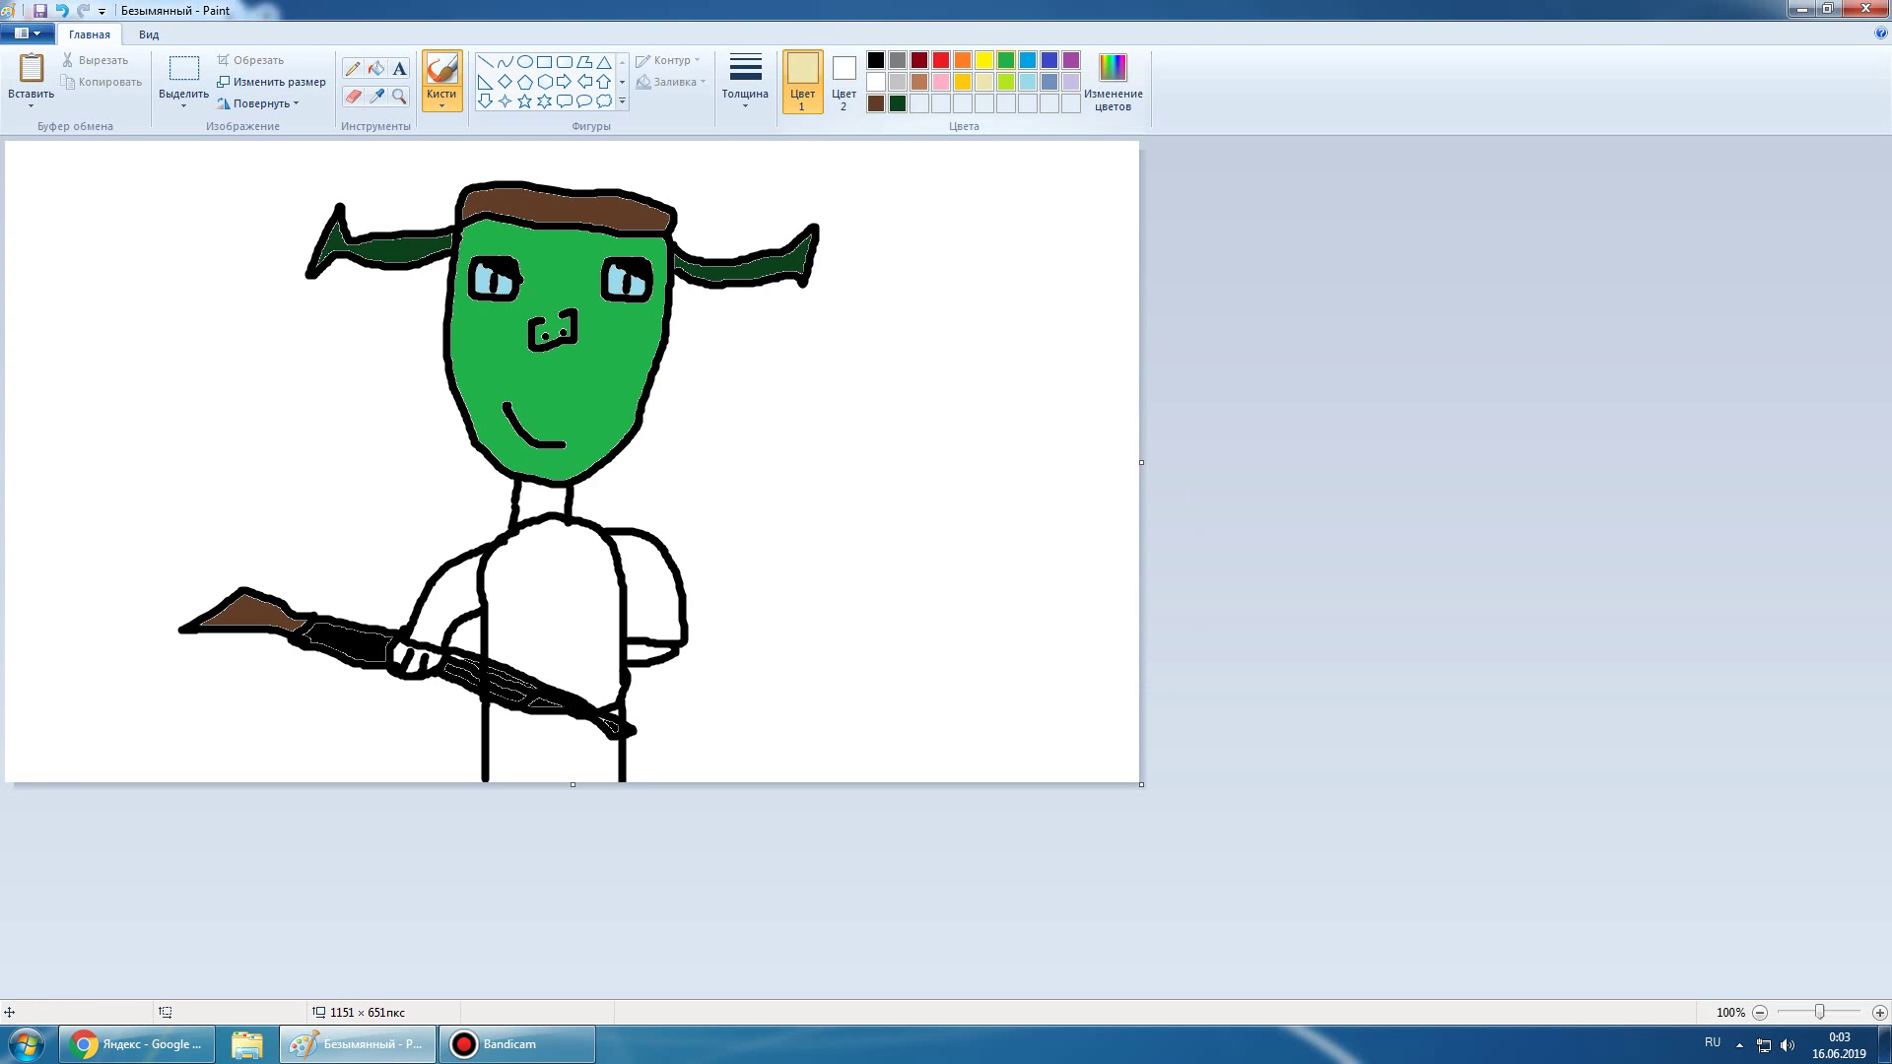
# Fill the ogre's neck with the same medium green as the face
pyautogui.click(1007, 60)
pyautogui.click(897, 102)
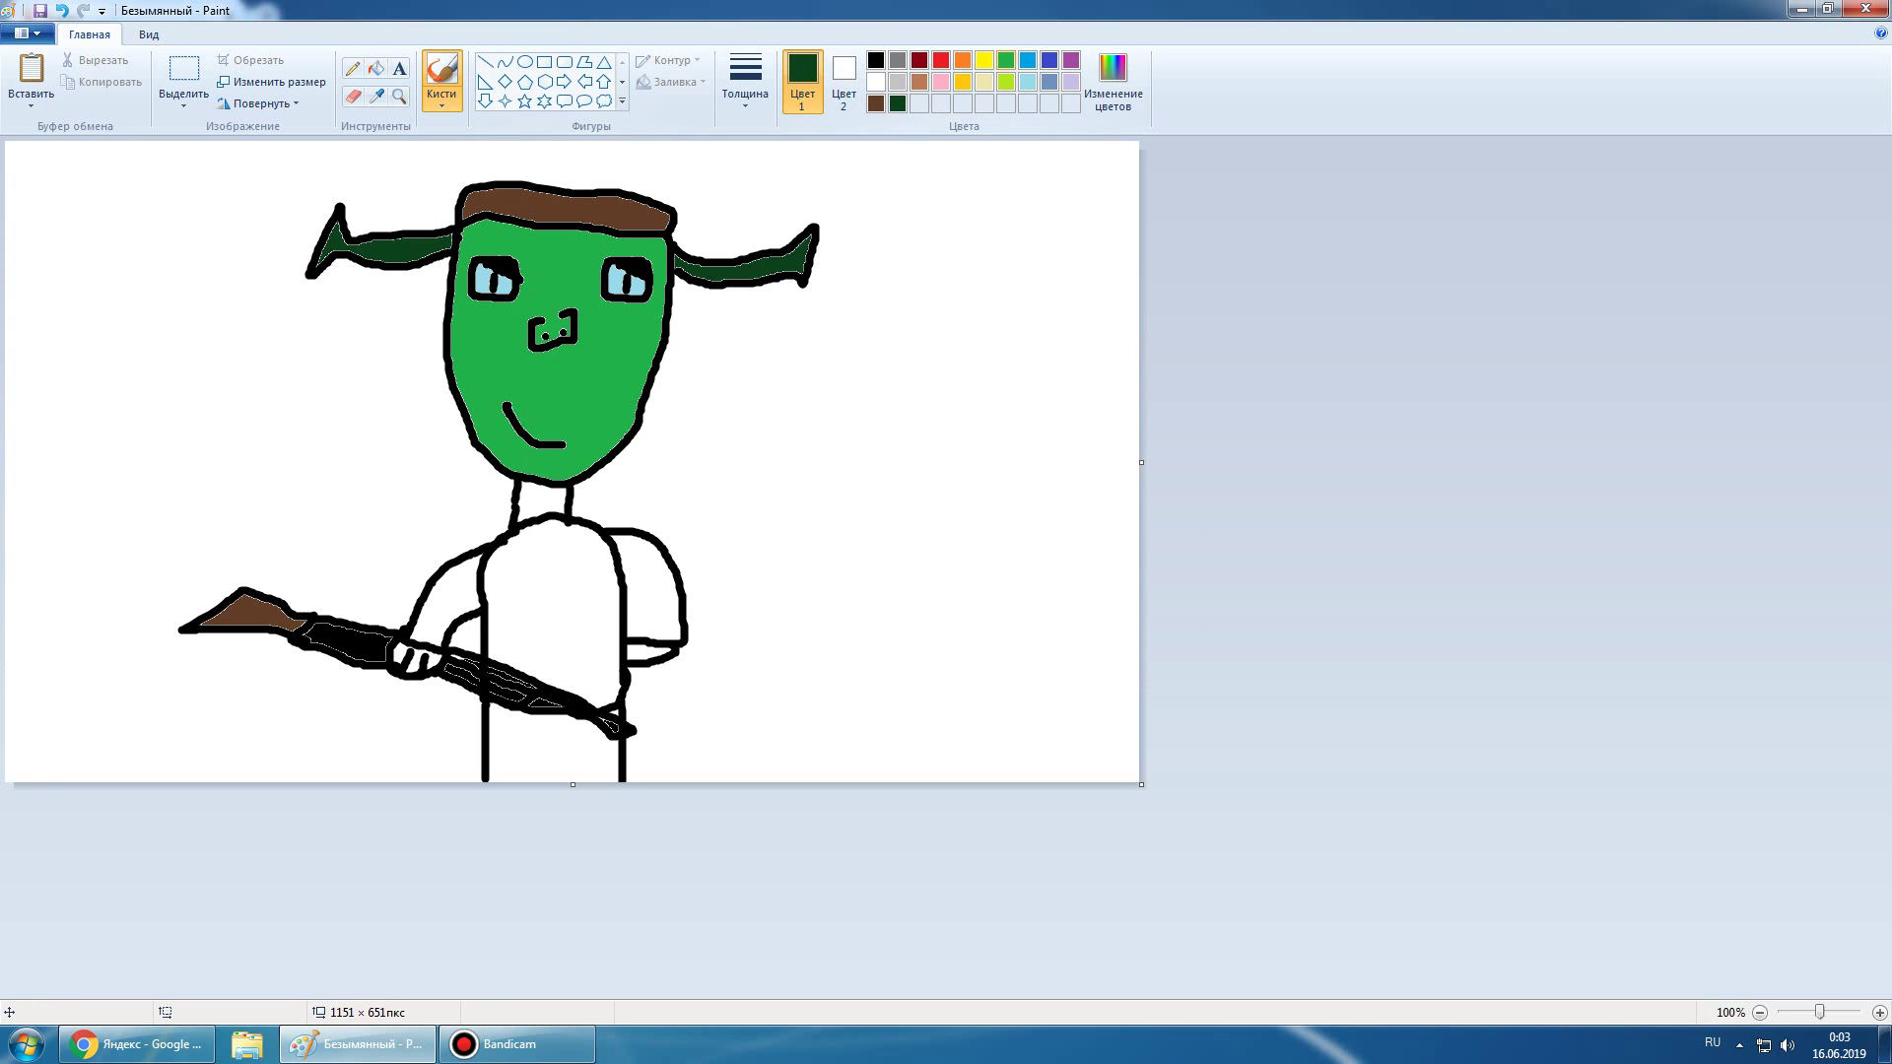
pyautogui.click(1006, 60)
pyautogui.click(375, 68)
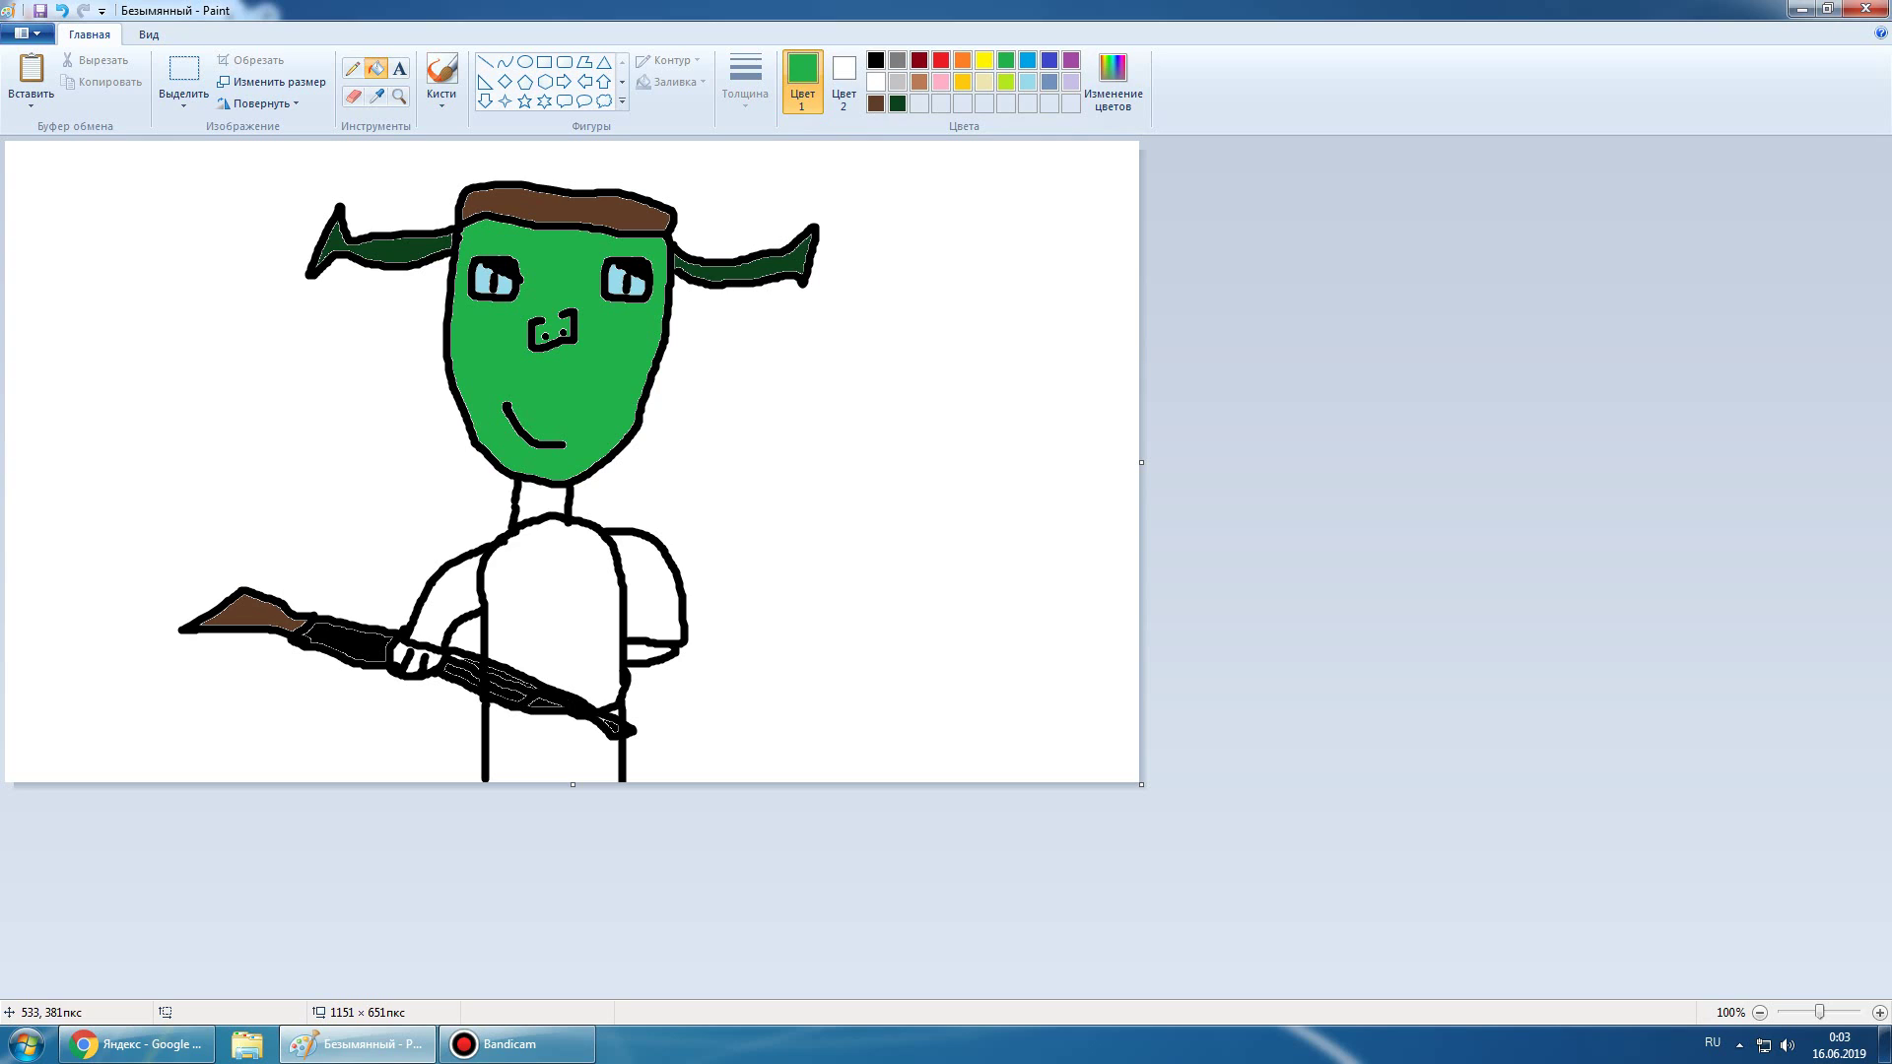
pyautogui.click(531, 516)
# Fill the sleeves of both arms with bright turquoise blue
pyautogui.click(1028, 60)
pyautogui.click(426, 615)
pyautogui.click(655, 580)
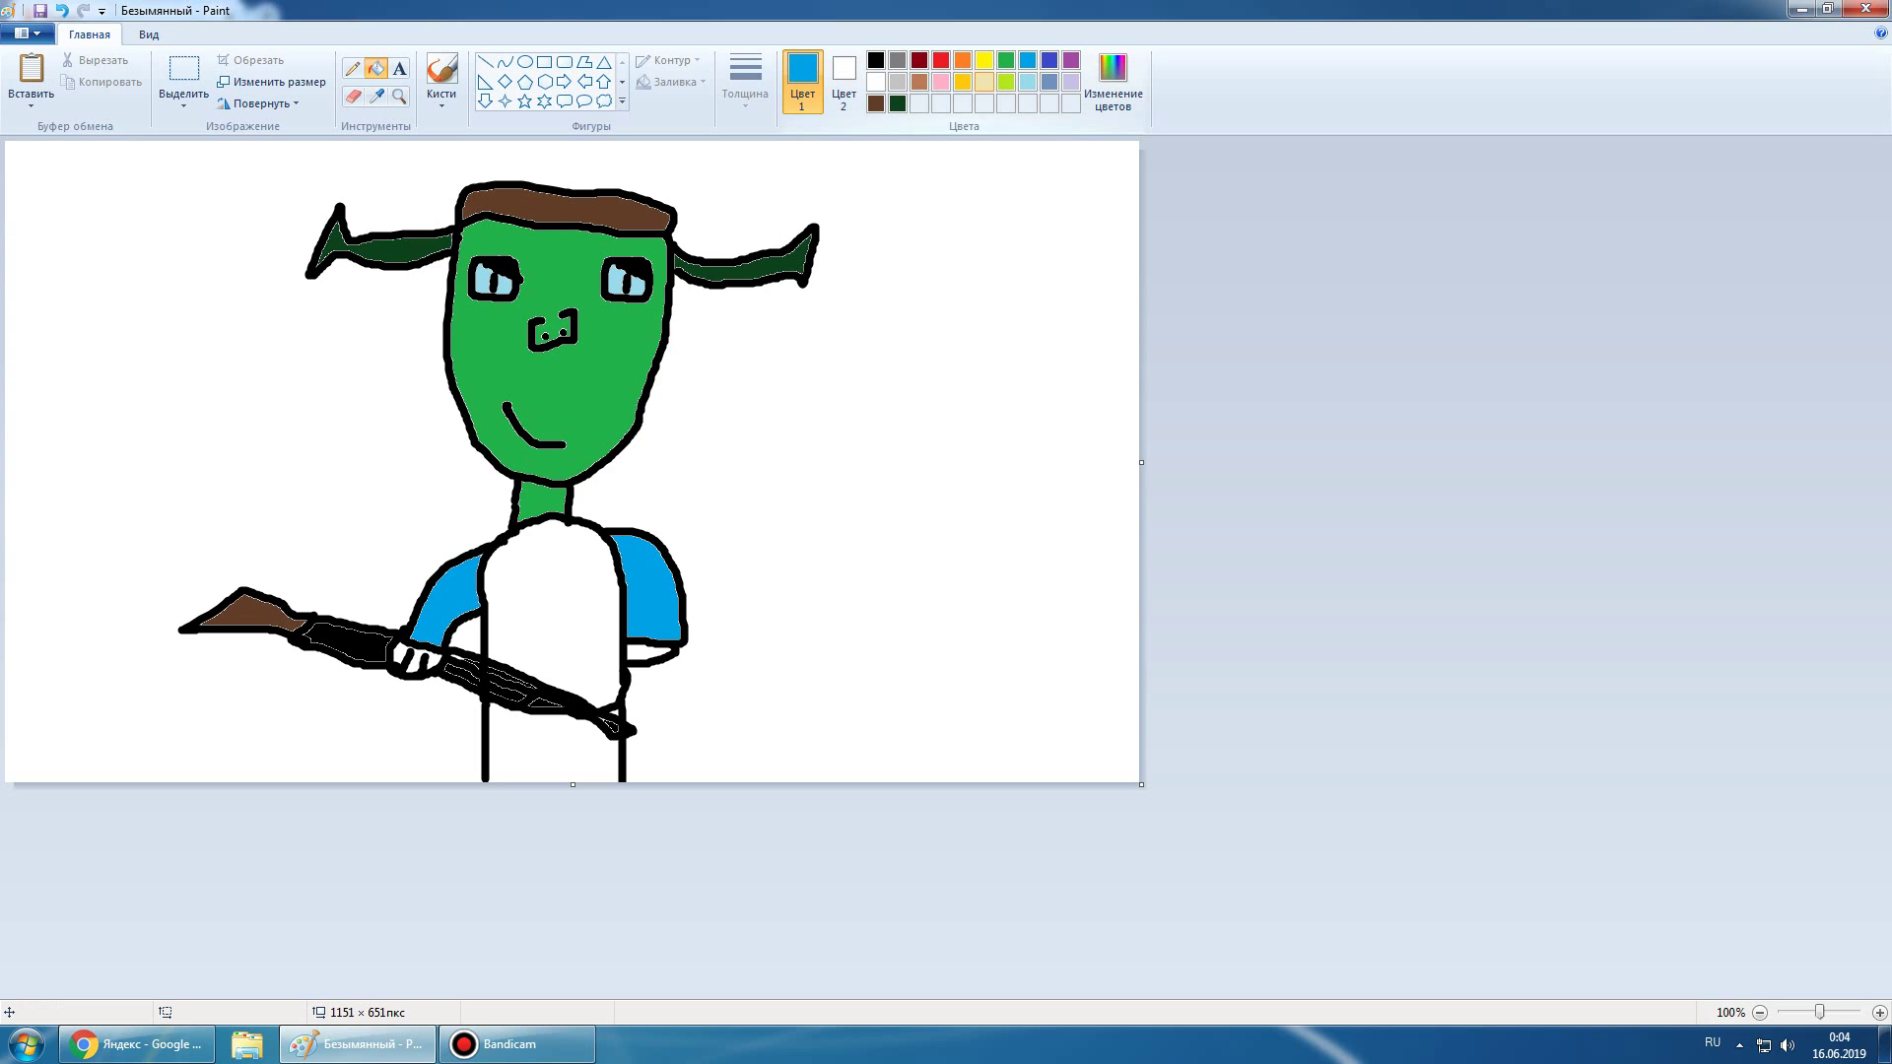
# Fill the hand on the gun, including its fingers, and the other arm's bare forearm with medium green
pyautogui.click(1006, 60)
pyautogui.click(415, 663)
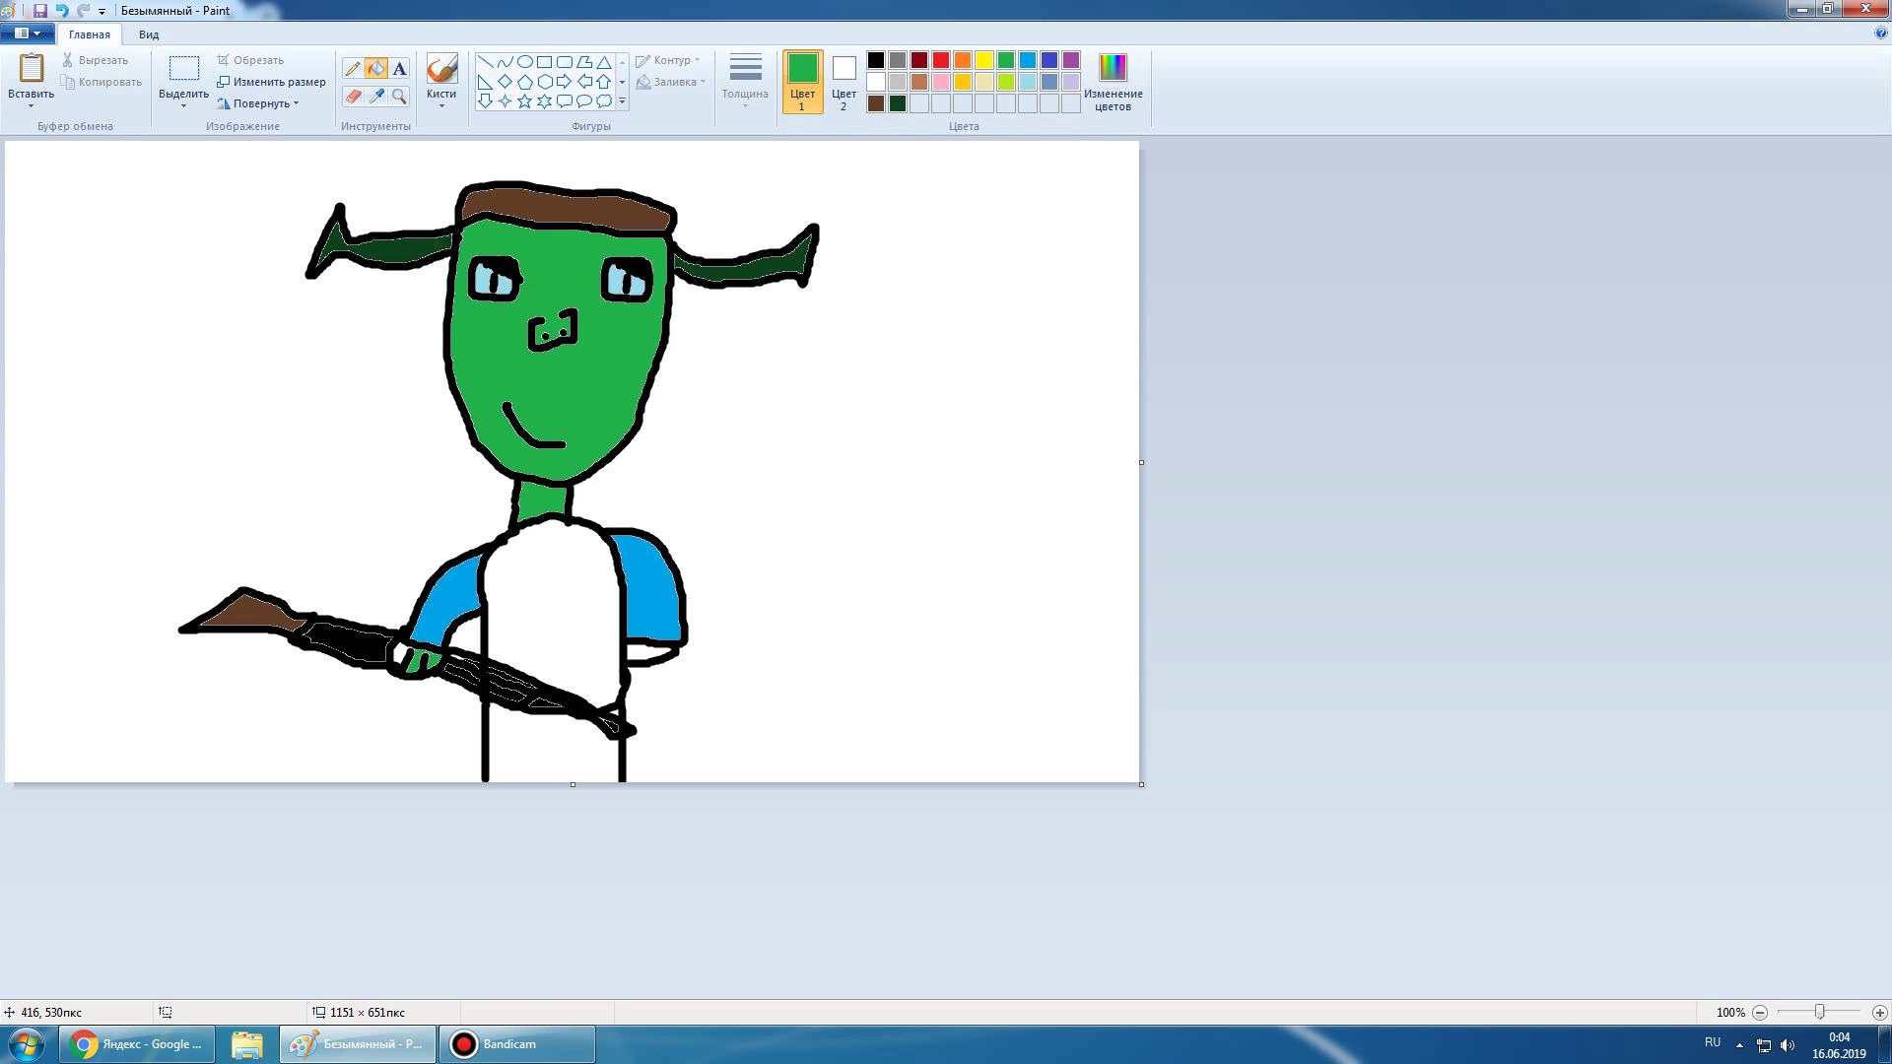
pyautogui.click(403, 649)
pyautogui.click(651, 657)
# Brush black over the remaining gaps in the gun's barrel and draw a trigger loop under the gun's body near the stock
pyautogui.click(876, 60)
pyautogui.click(441, 71)
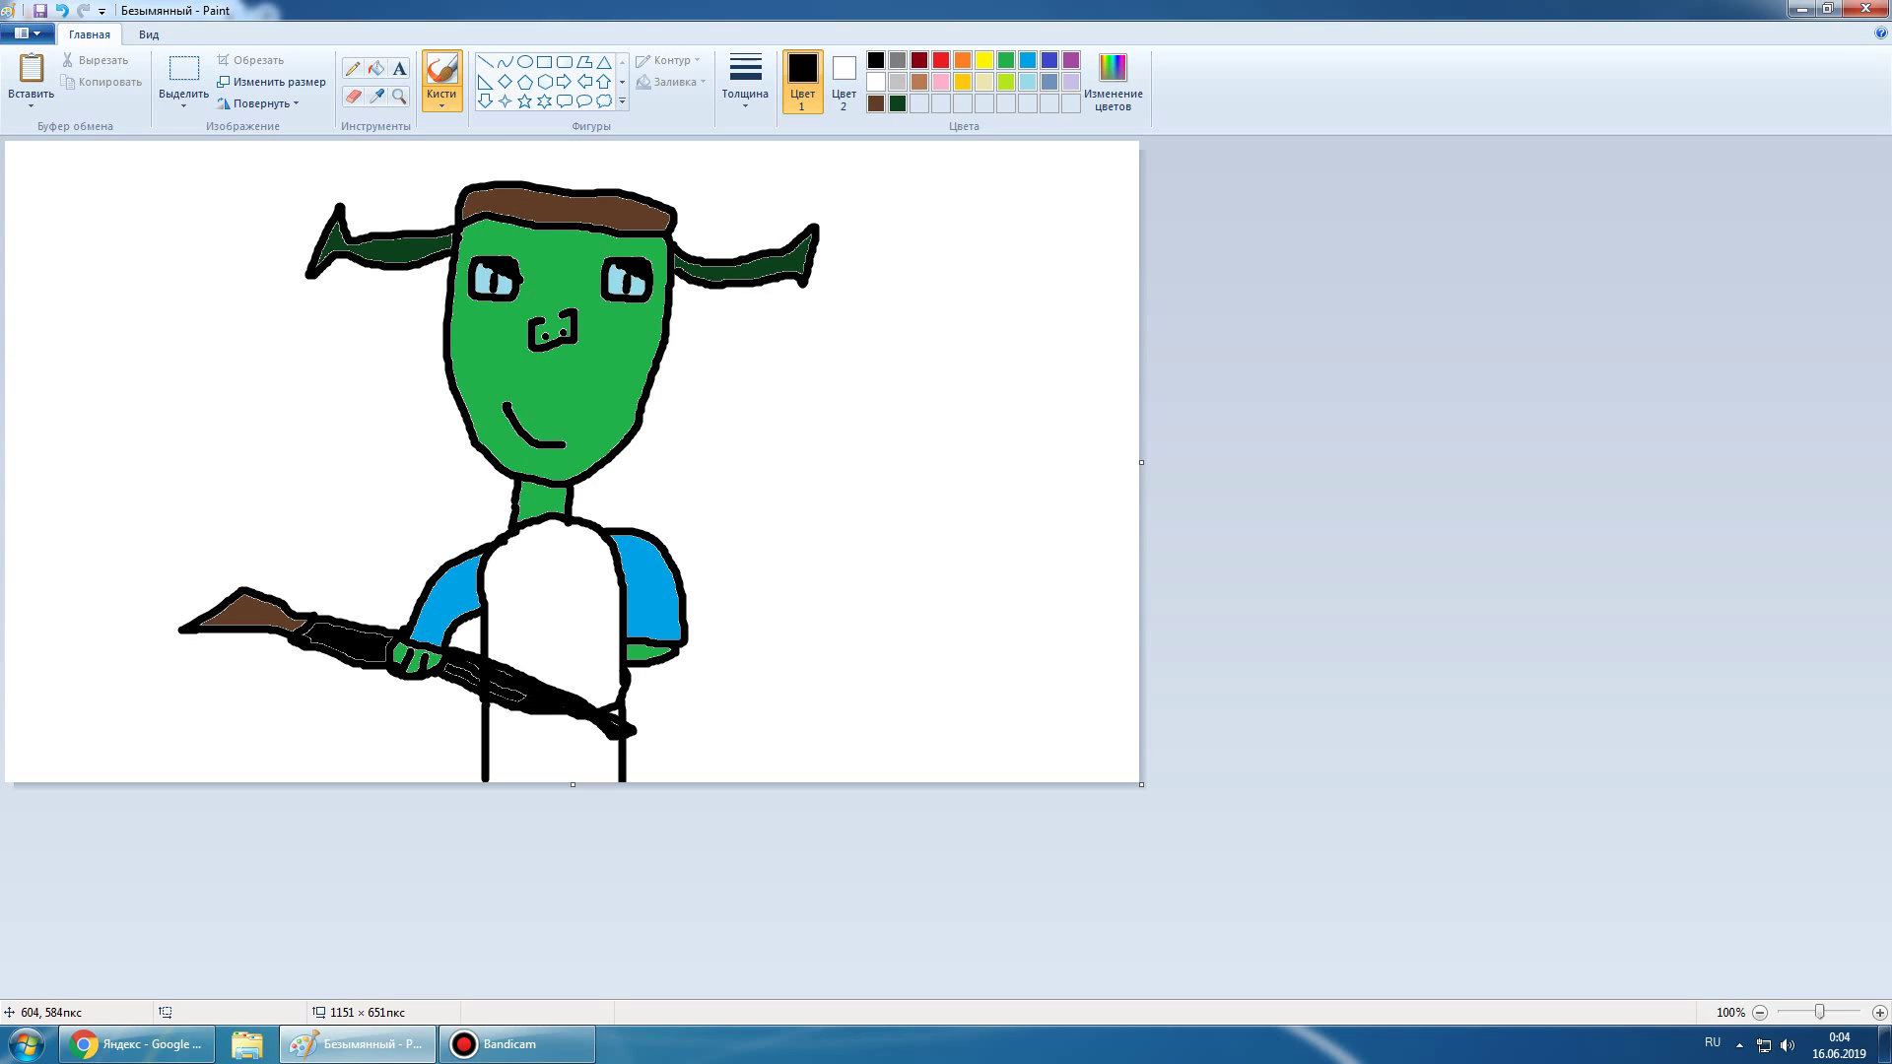
pyautogui.moveTo(601, 728); pyautogui.dragTo(572, 713)
pyautogui.moveTo(455, 674); pyautogui.dragTo(499, 708)
pyautogui.moveTo(295, 638)
pyautogui.mouseDown()
pyautogui.moveTo(279, 667)
pyautogui.moveTo(345, 662)
pyautogui.mouseUp()
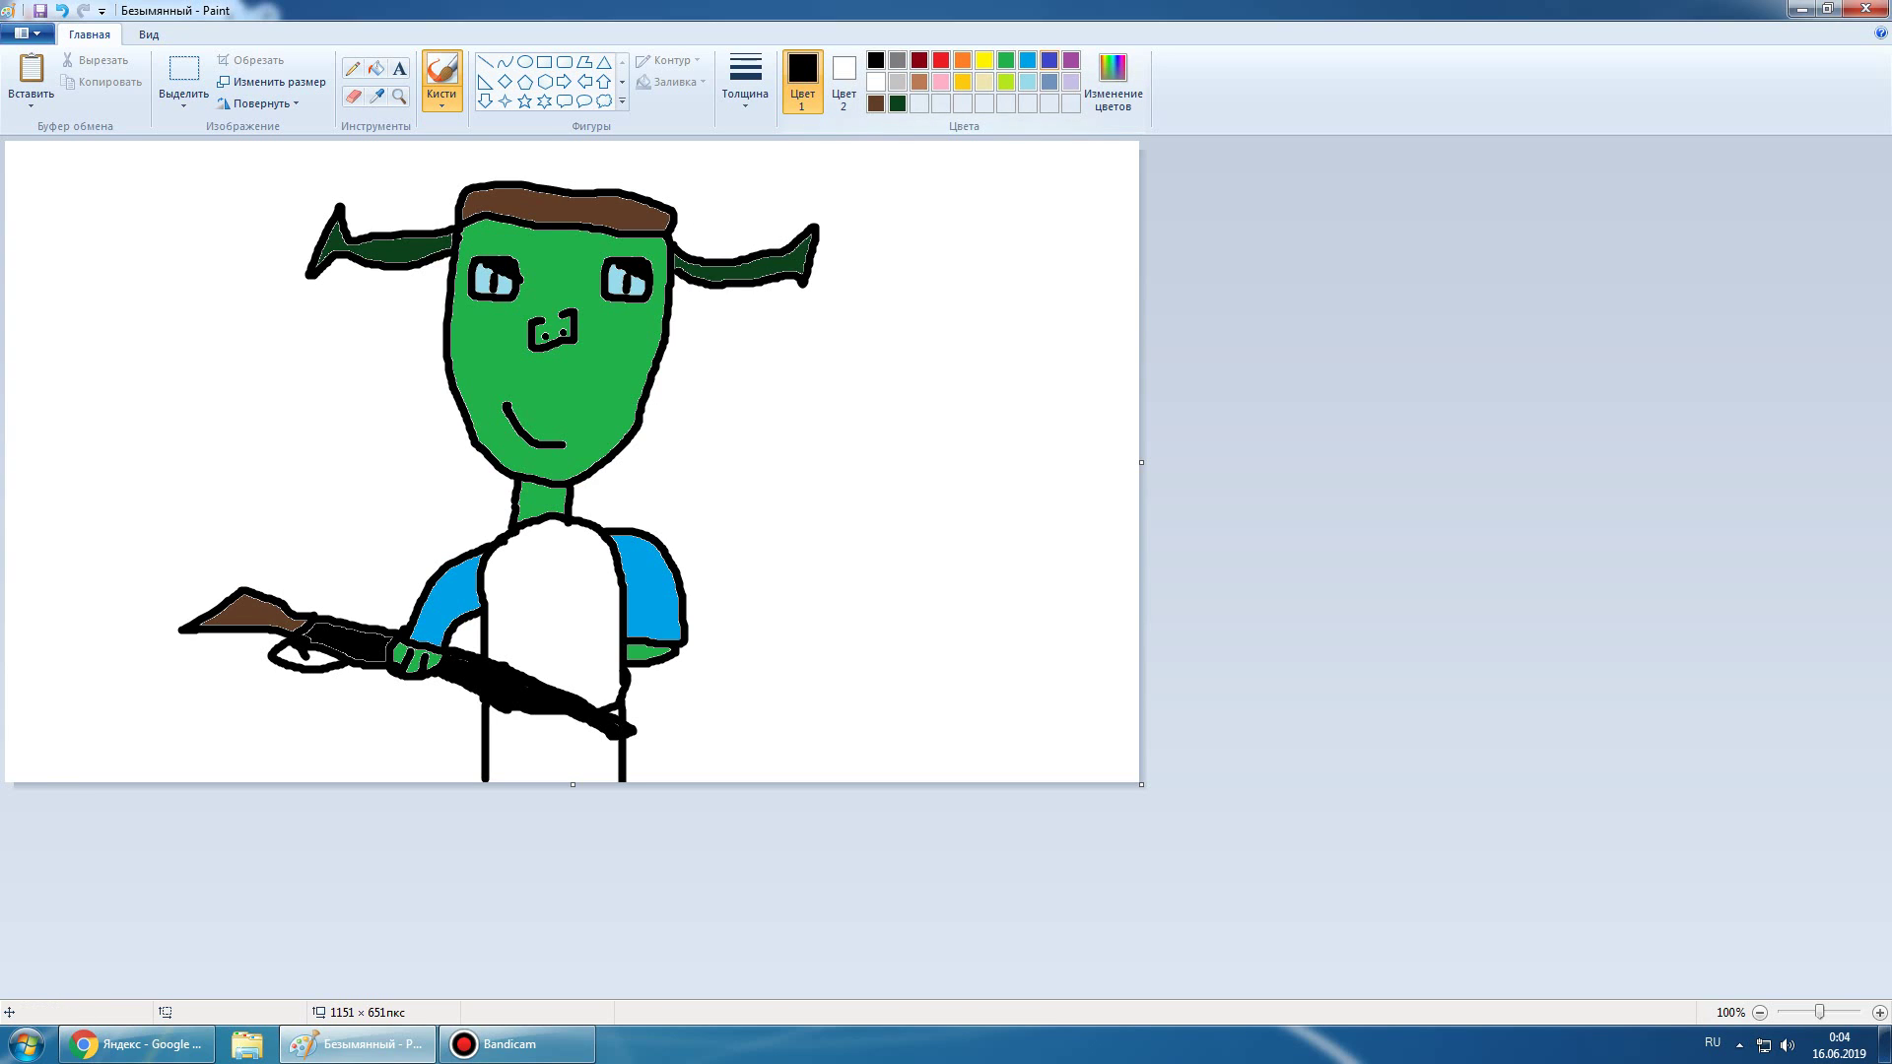
# Fill the torso with indigo blue, both above and below the gun
pyautogui.click(1049, 60)
pyautogui.click(376, 68)
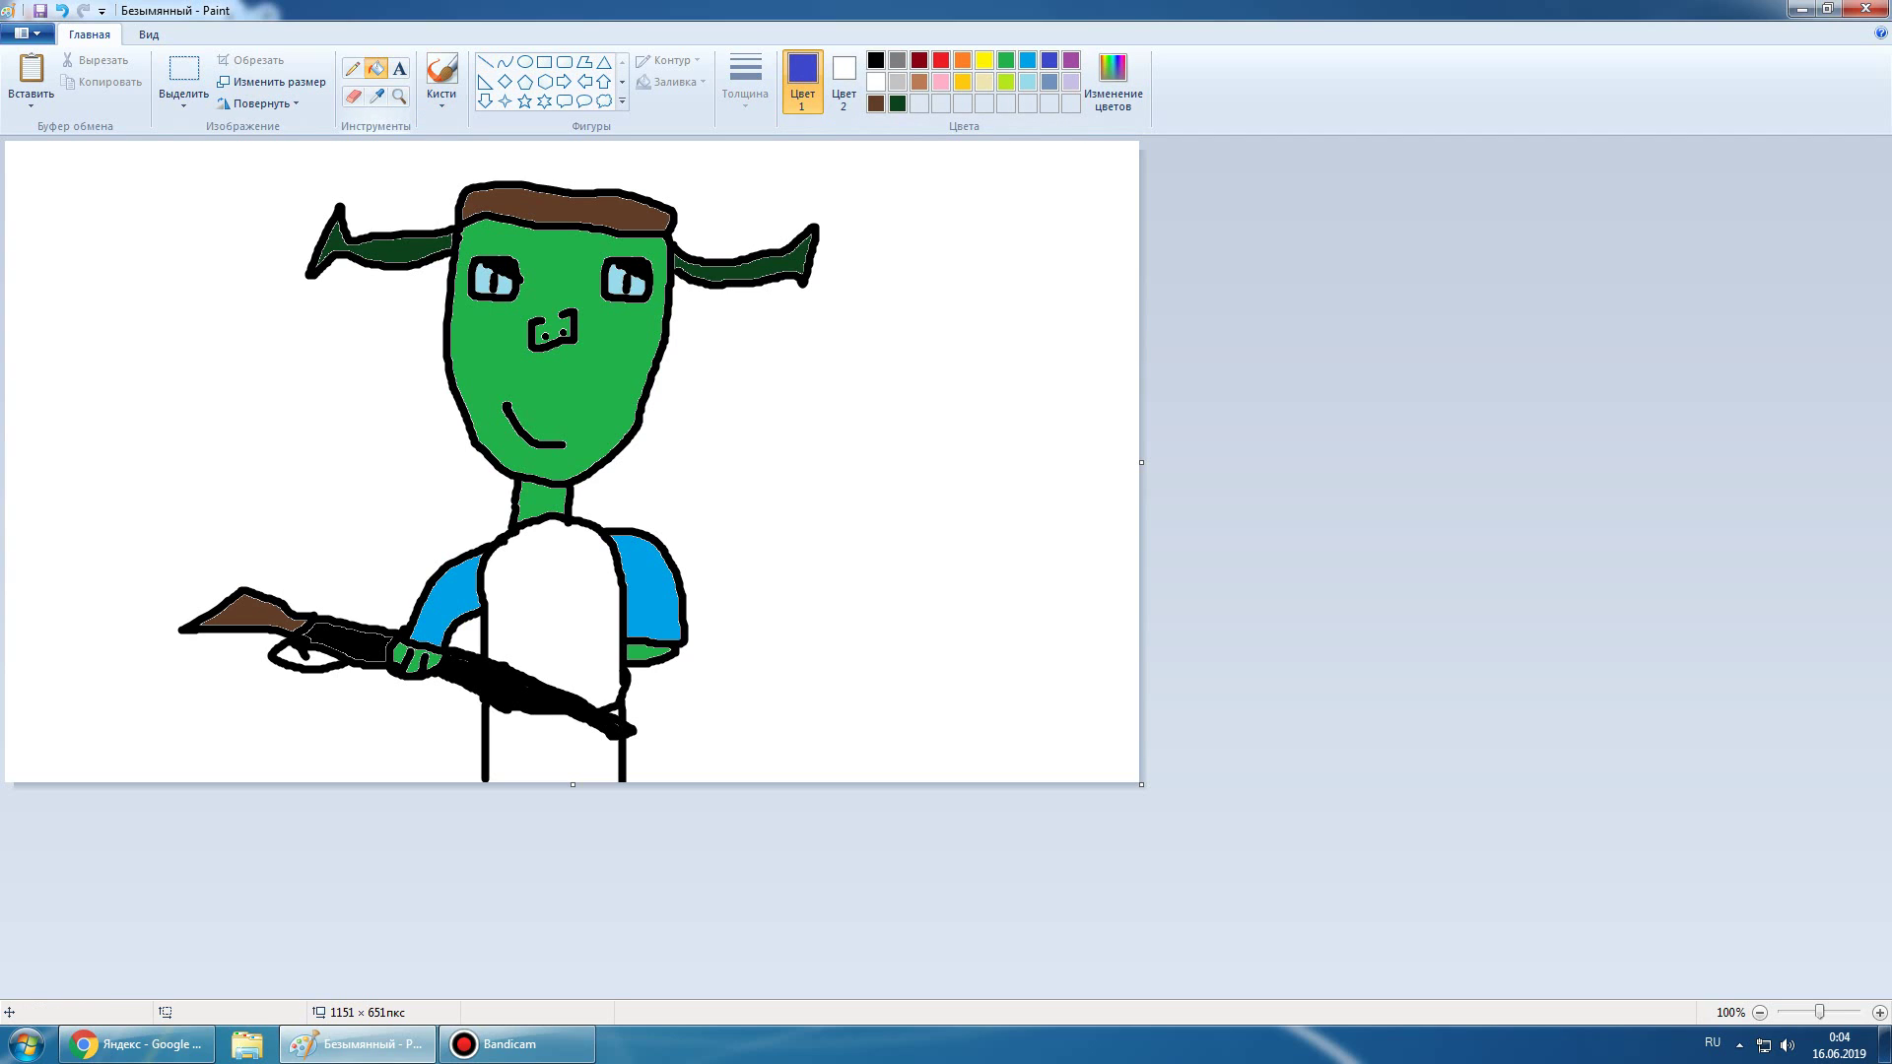
pyautogui.click(550, 632)
pyautogui.click(521, 742)
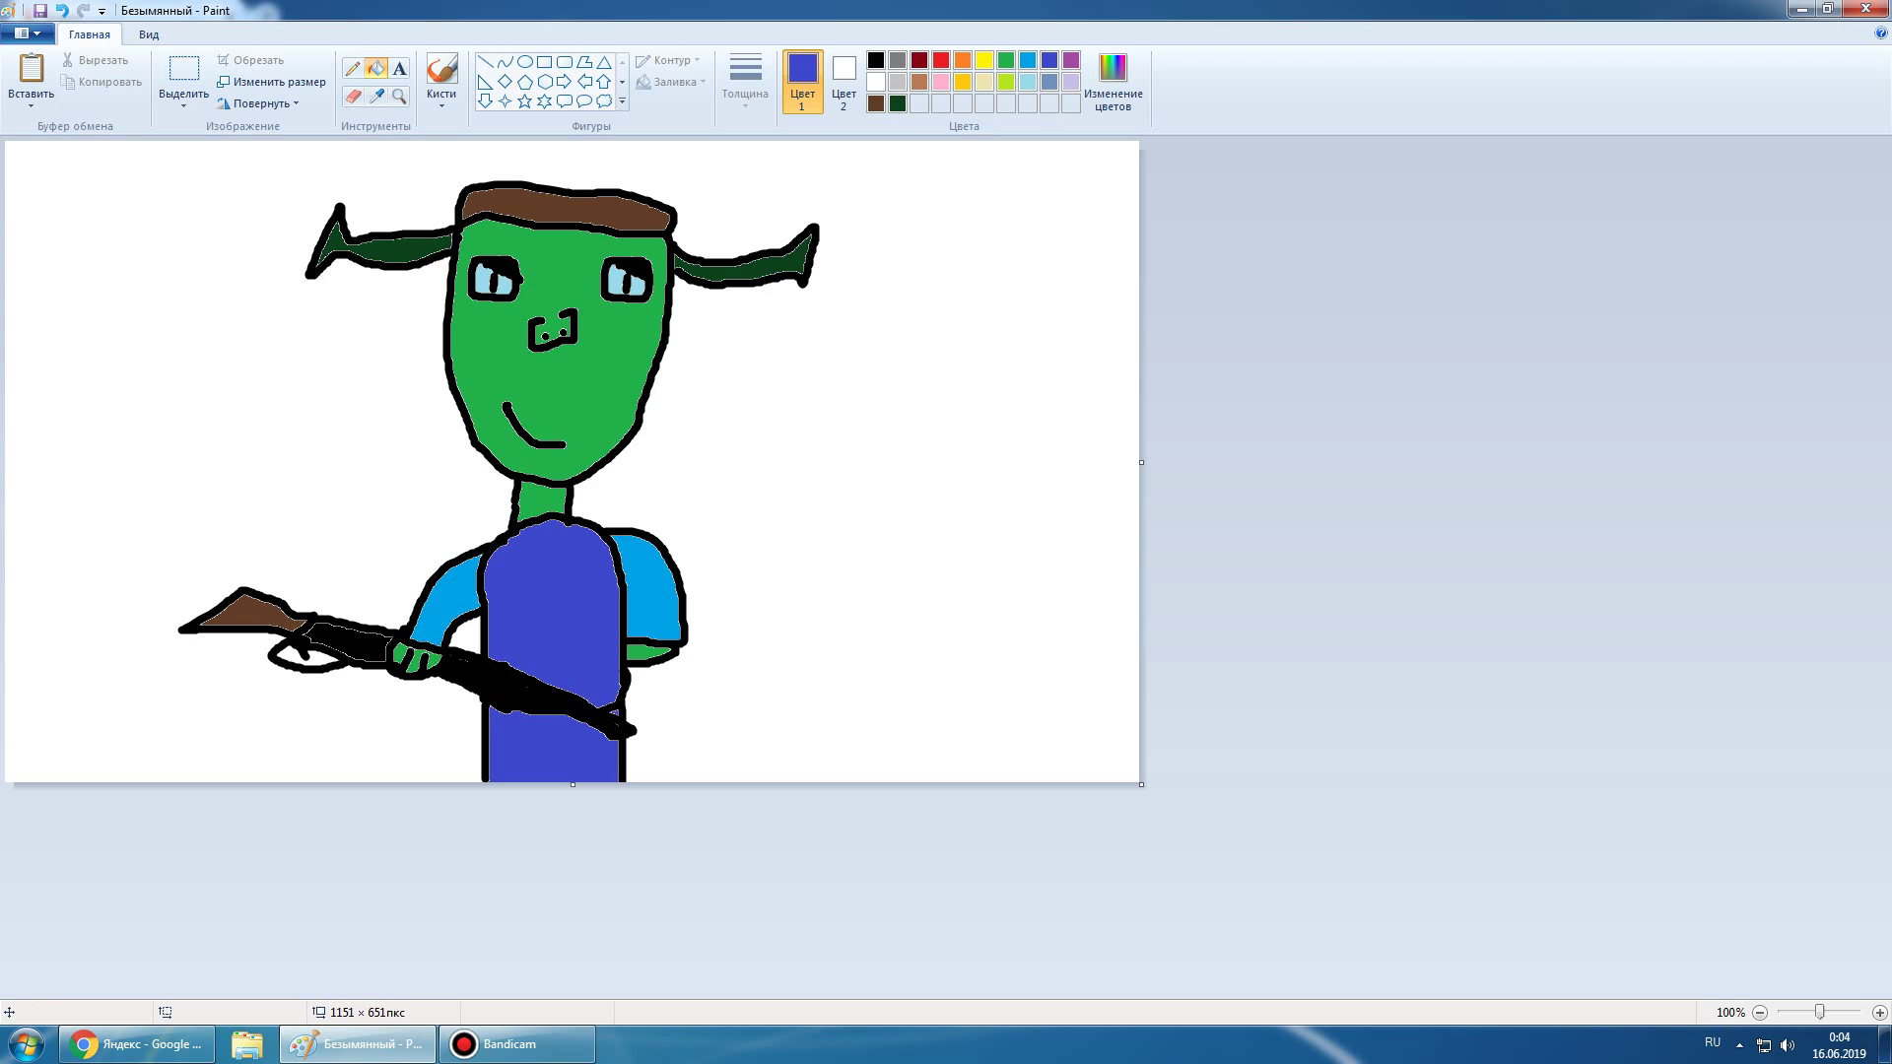
# Retouch the torso's outline in black beside the gun's muzzle
pyautogui.click(442, 77)
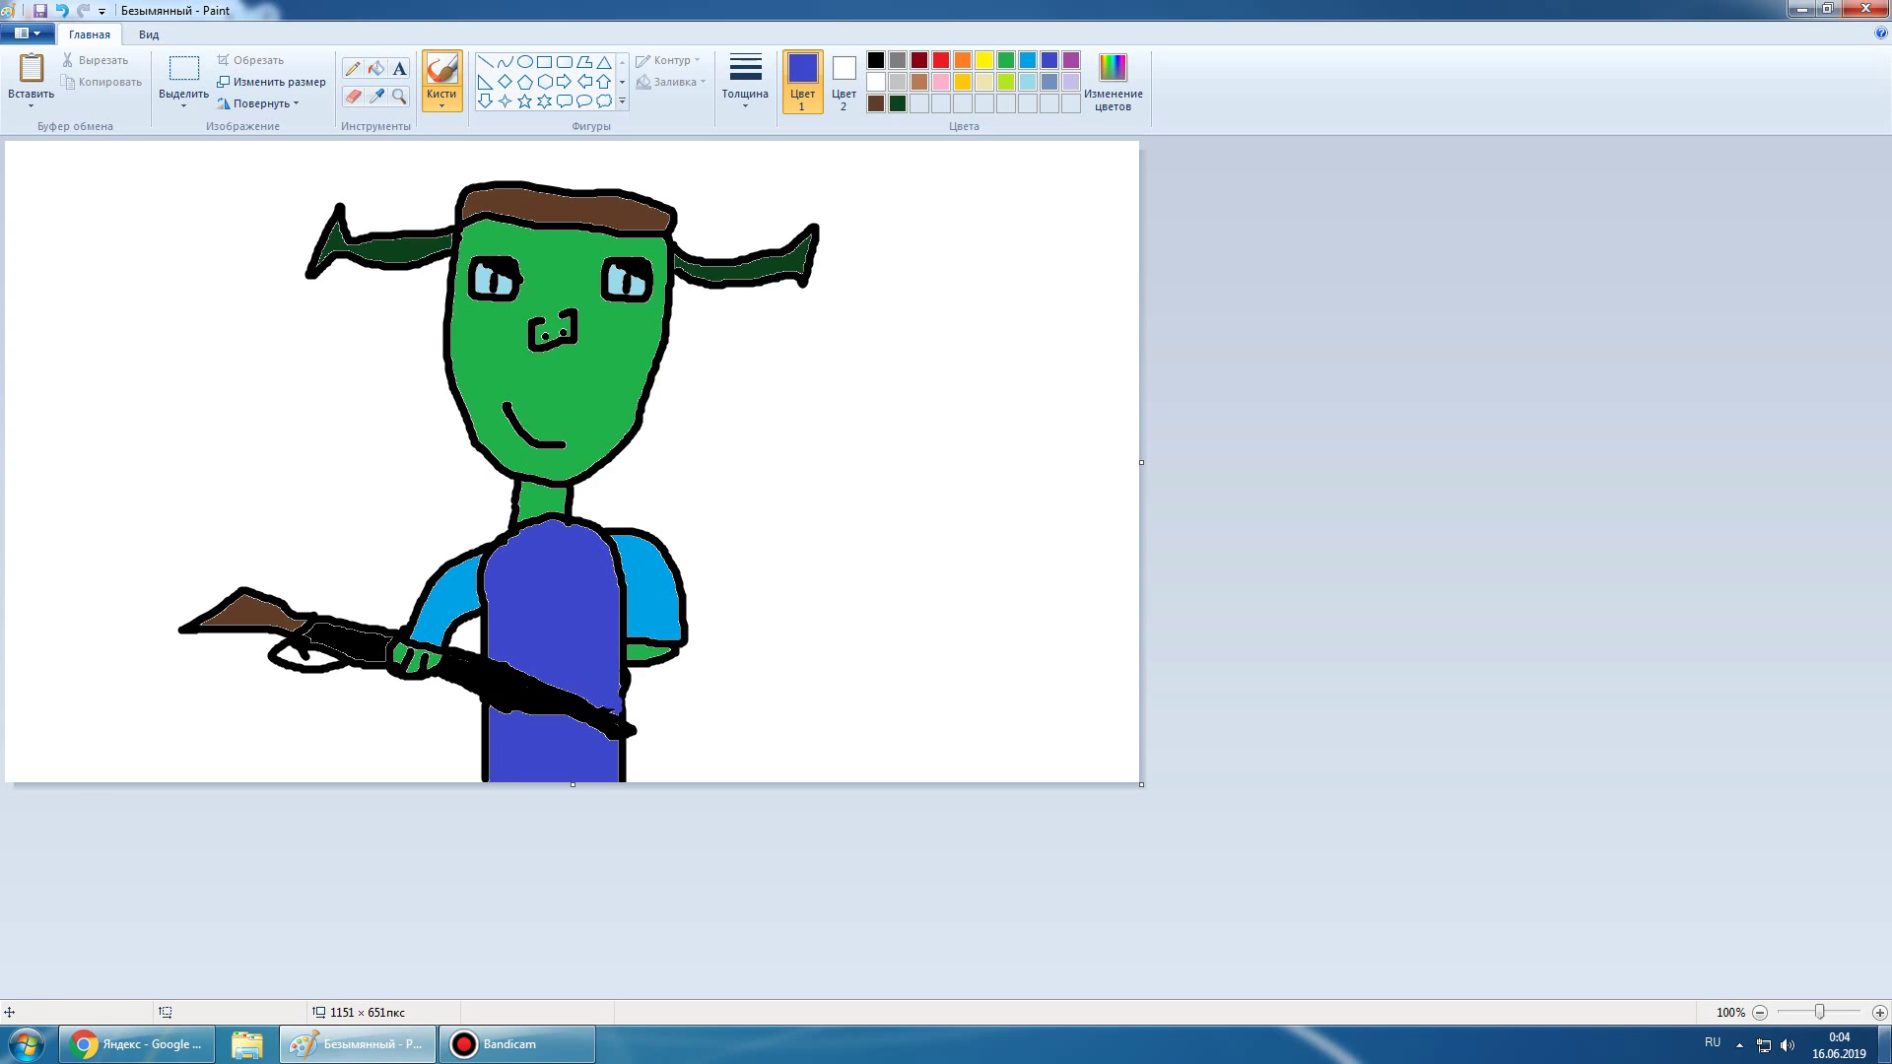
pyautogui.click(876, 60)
pyautogui.moveTo(621, 694); pyautogui.dragTo(622, 713)
# Toggle transparent selection and select the whole character with a rectangle of about 1007 × 632 px
pyautogui.click(183, 98)
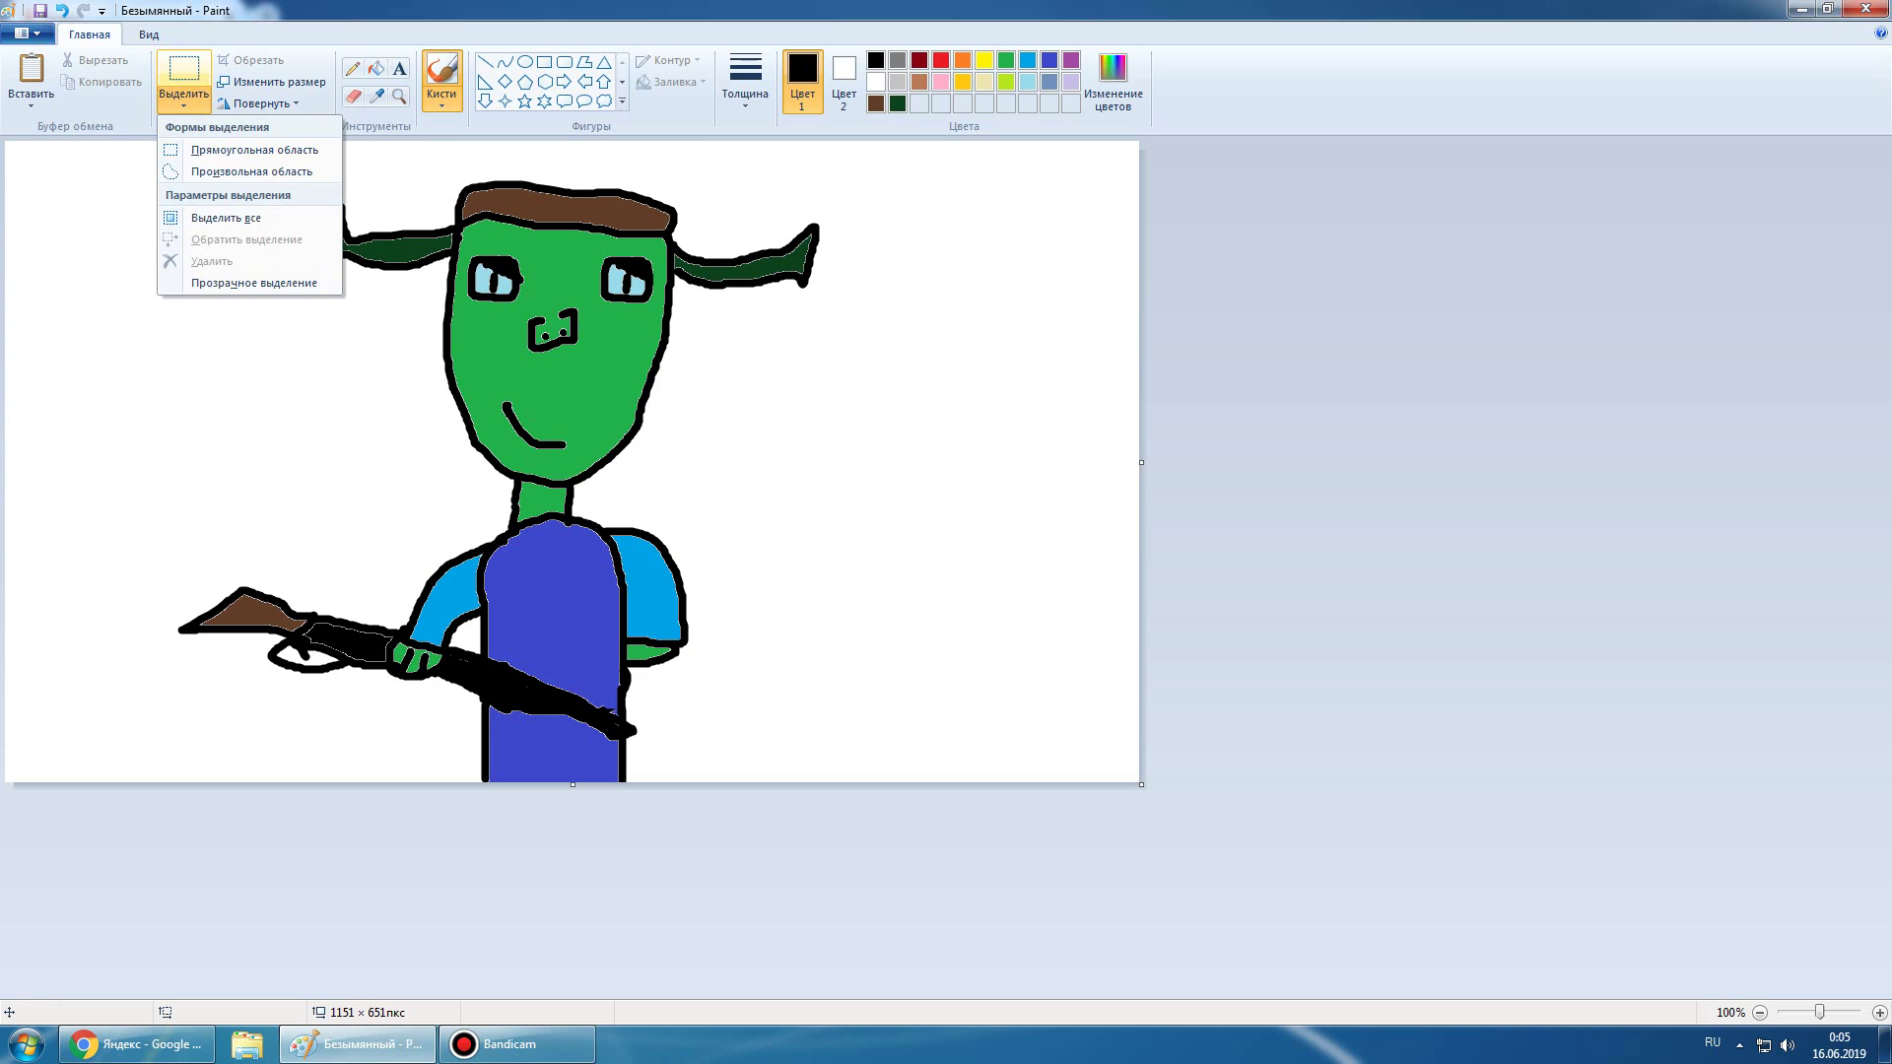
pyautogui.click(286, 276)
pyautogui.moveTo(68, 159); pyautogui.dragTo(1061, 783)
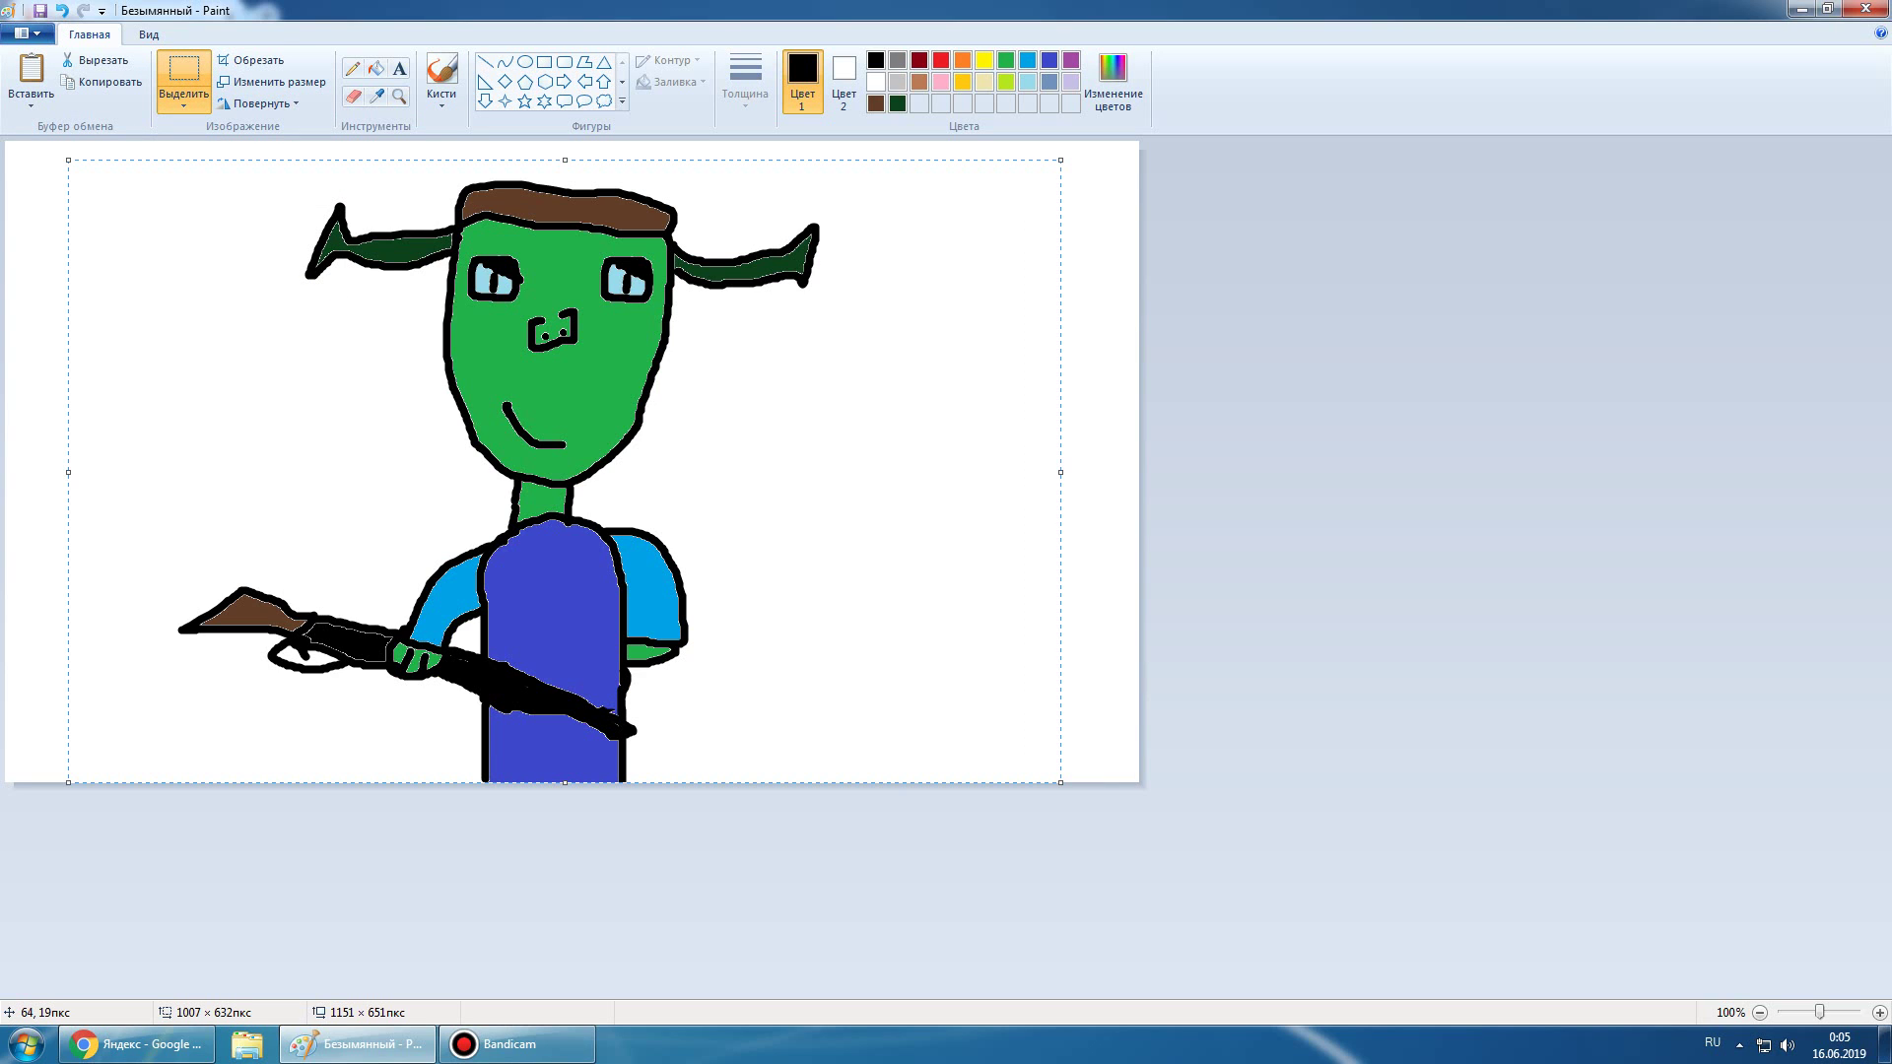